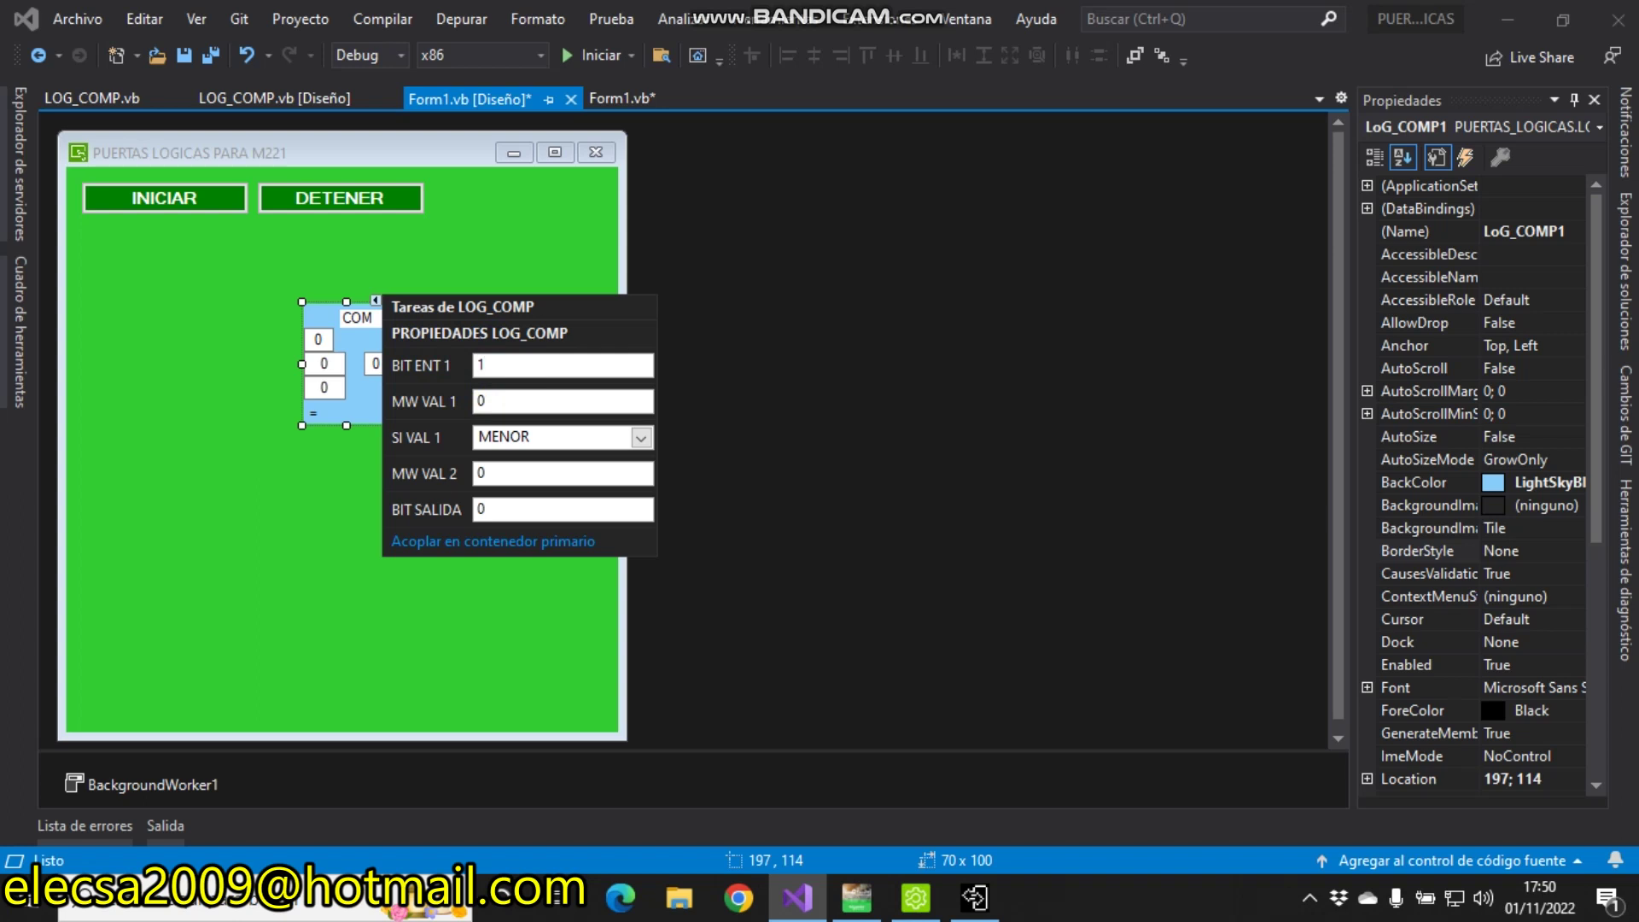
# Step: Configure the LOG_COMP block with BIT SALIDA 2, MW VAL 1 as 1, comparison MAYOR, and MW VAL 2 as 2
pyautogui.click(486, 509)
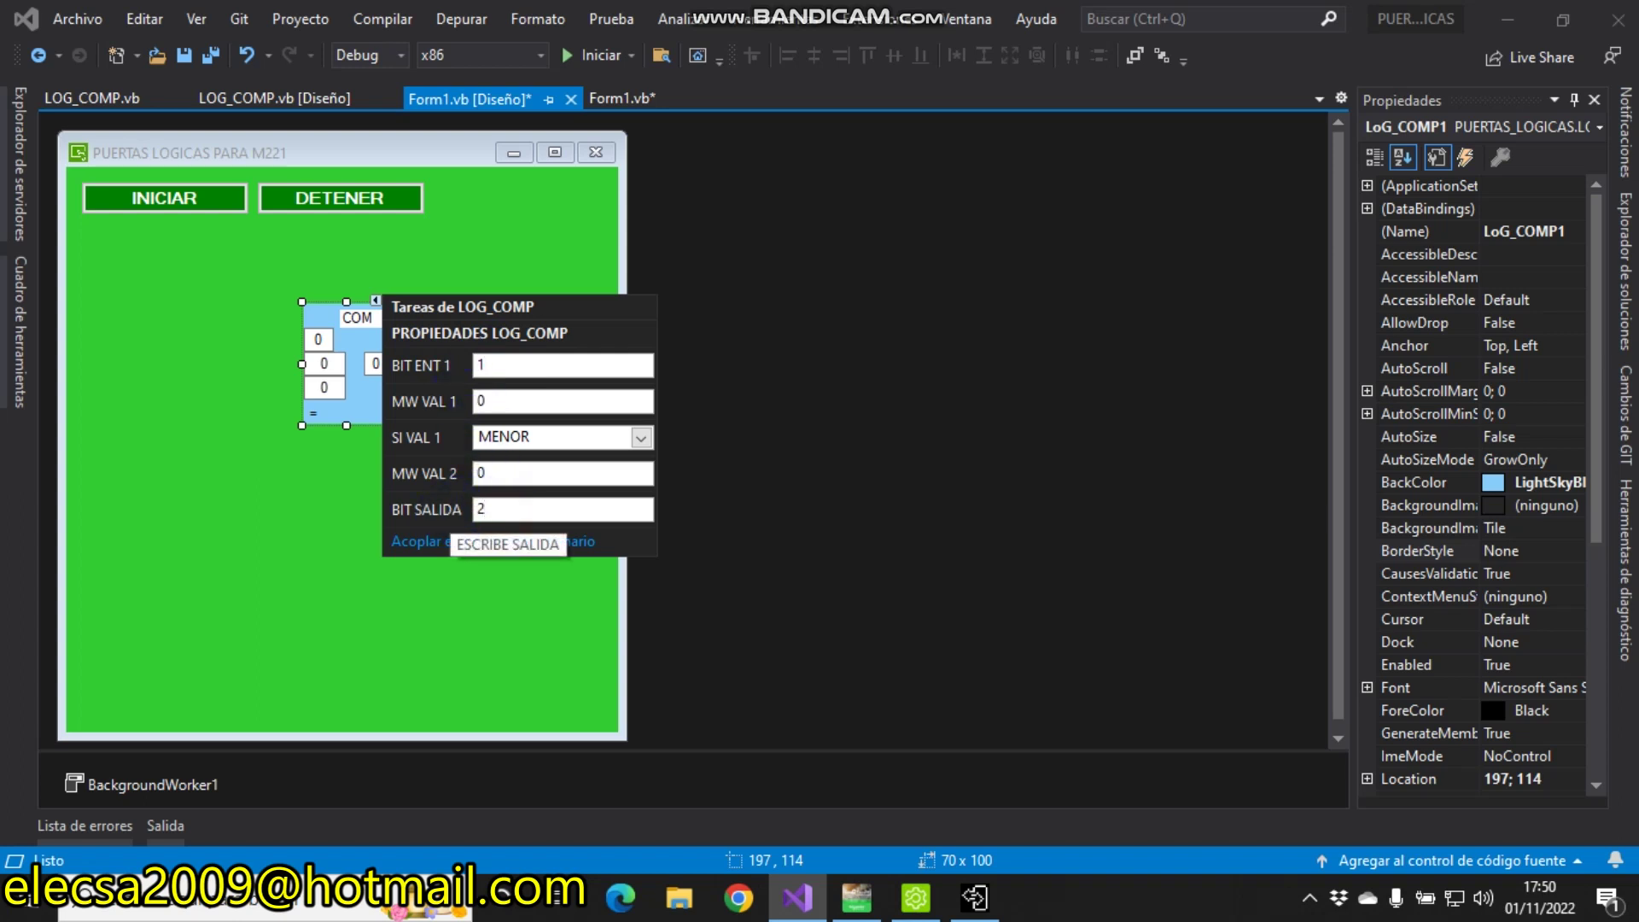
pyautogui.write('2')
pyautogui.click(495, 401)
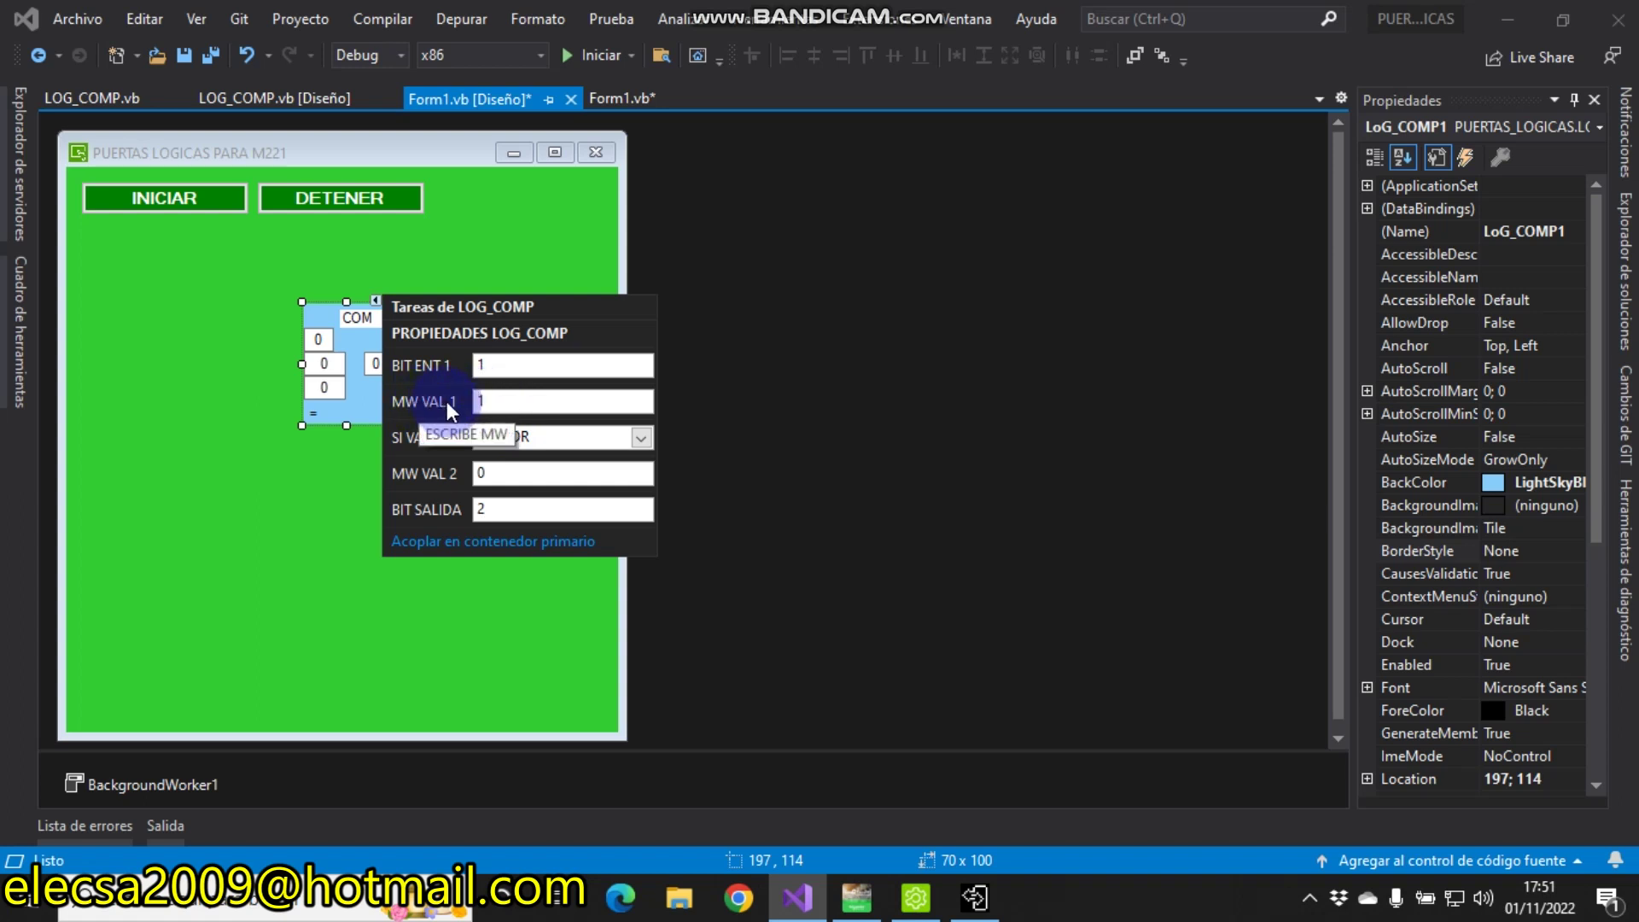
pyautogui.click(647, 438)
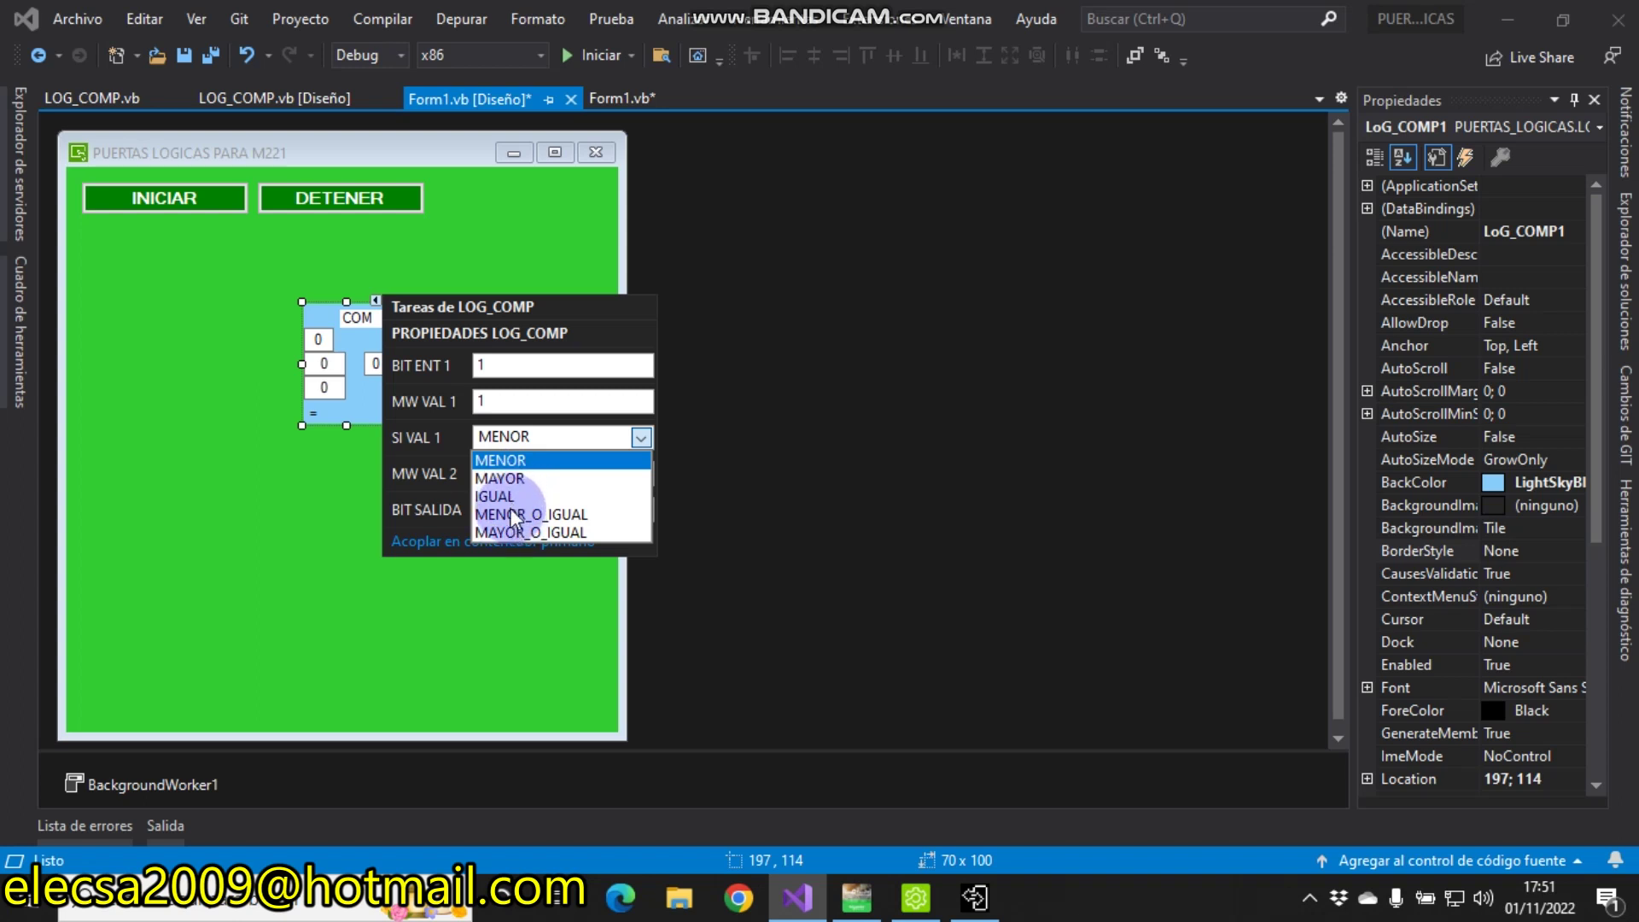
pyautogui.click(499, 482)
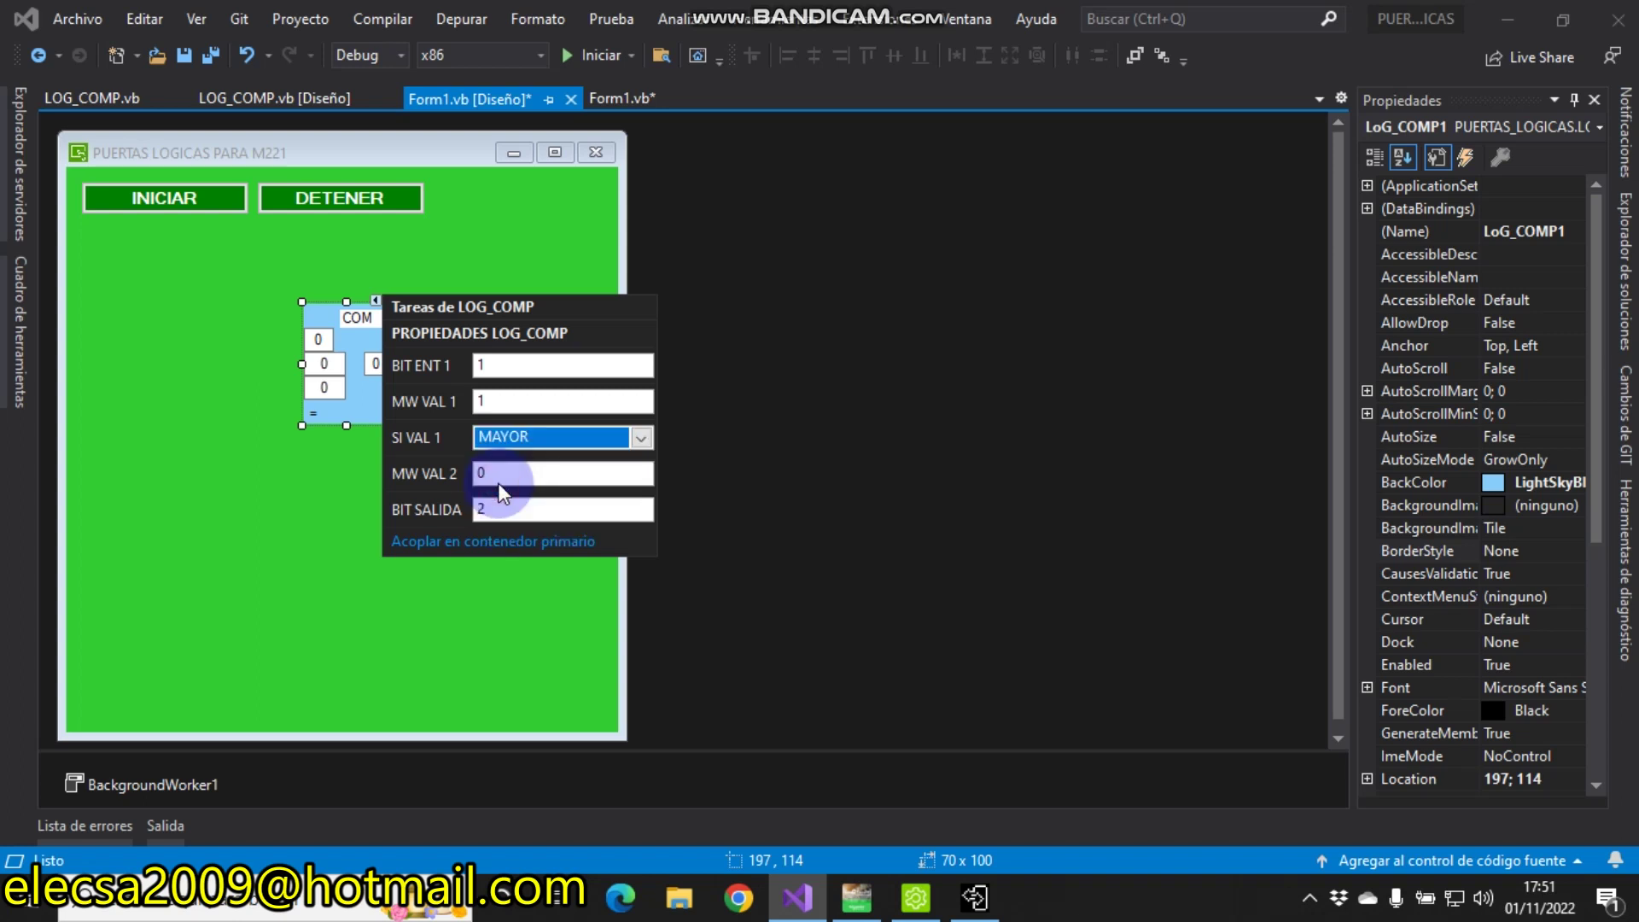
pyautogui.click(481, 473)
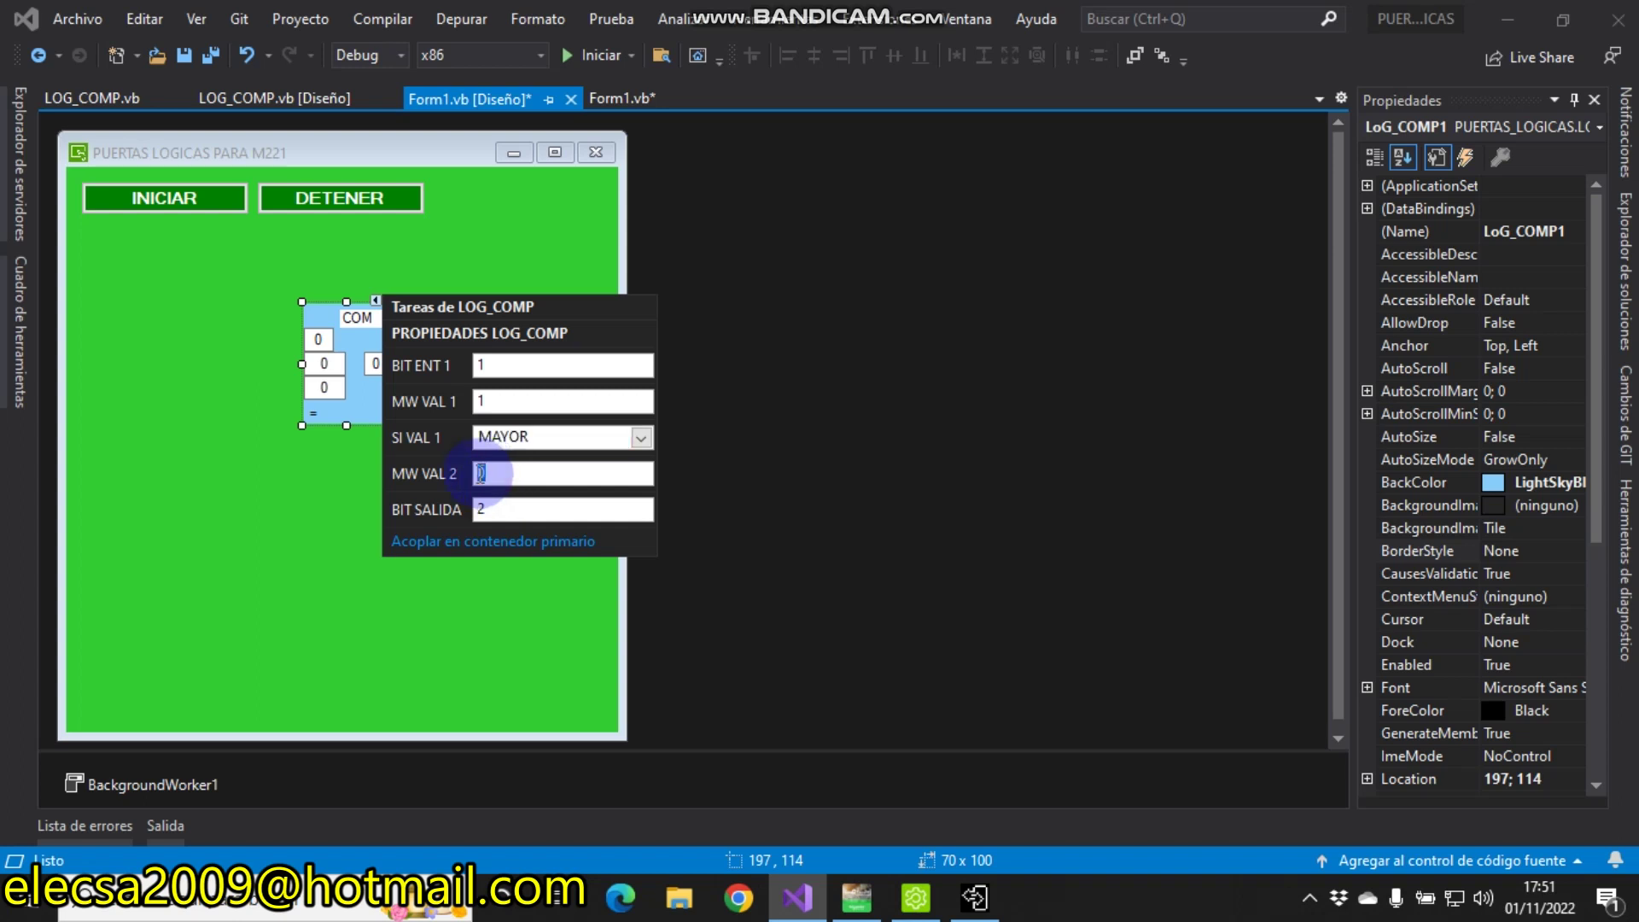
pyautogui.write('2')
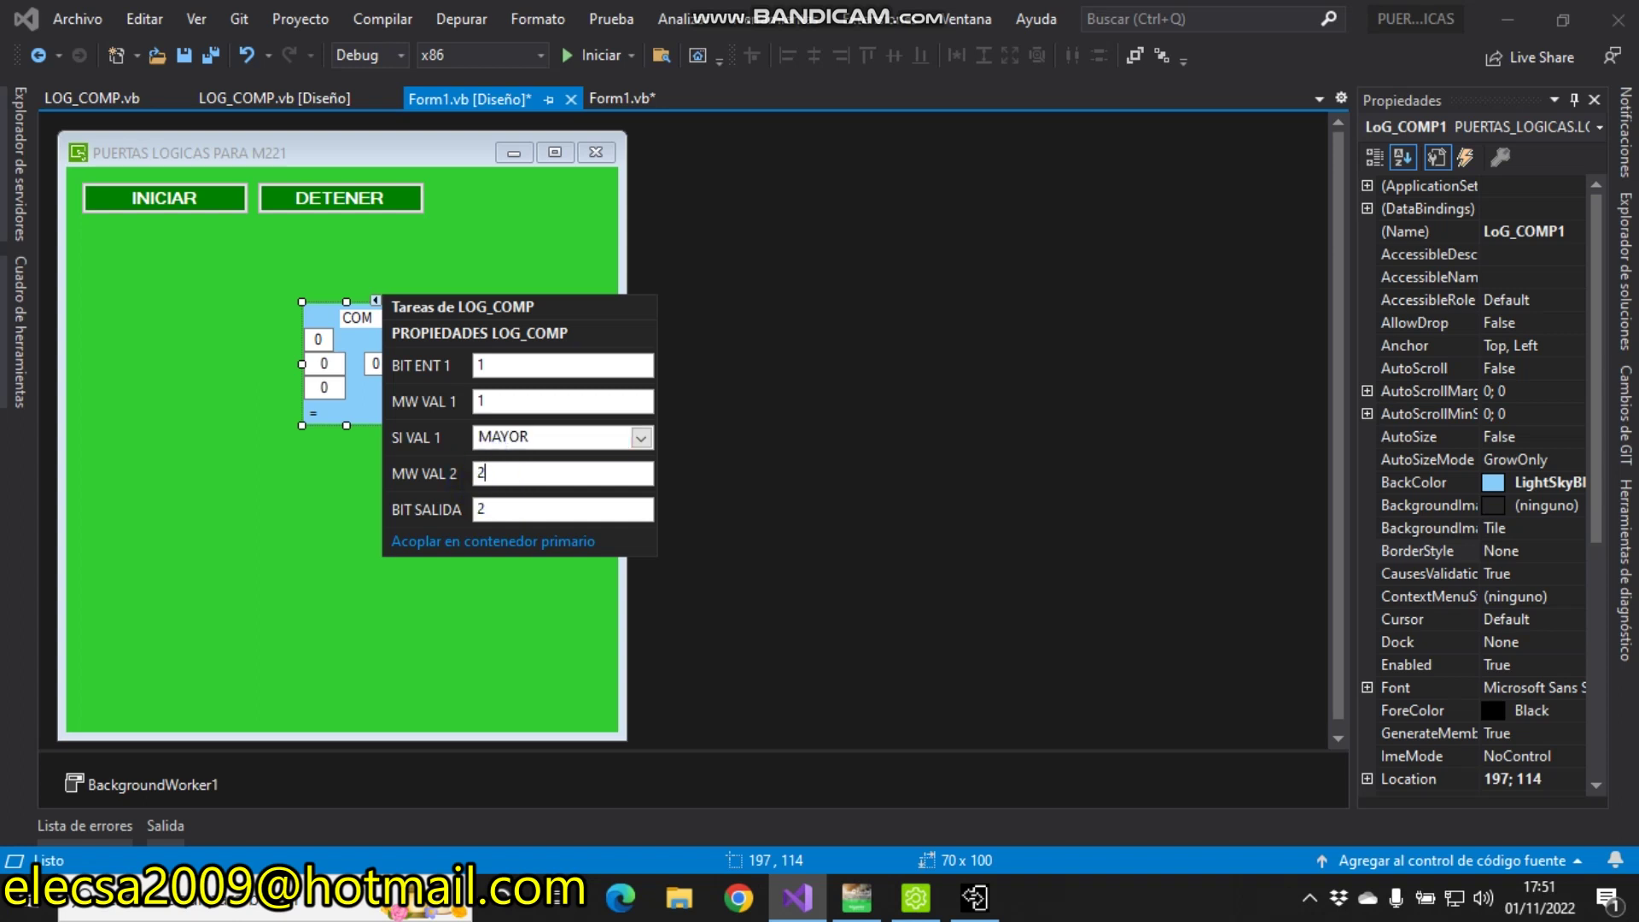
# Step: Review the LOG_COMP block's input bit, MW addresses, comparison type and output bit, and return to the form
pyautogui.click(483, 401)
pyautogui.click(491, 367)
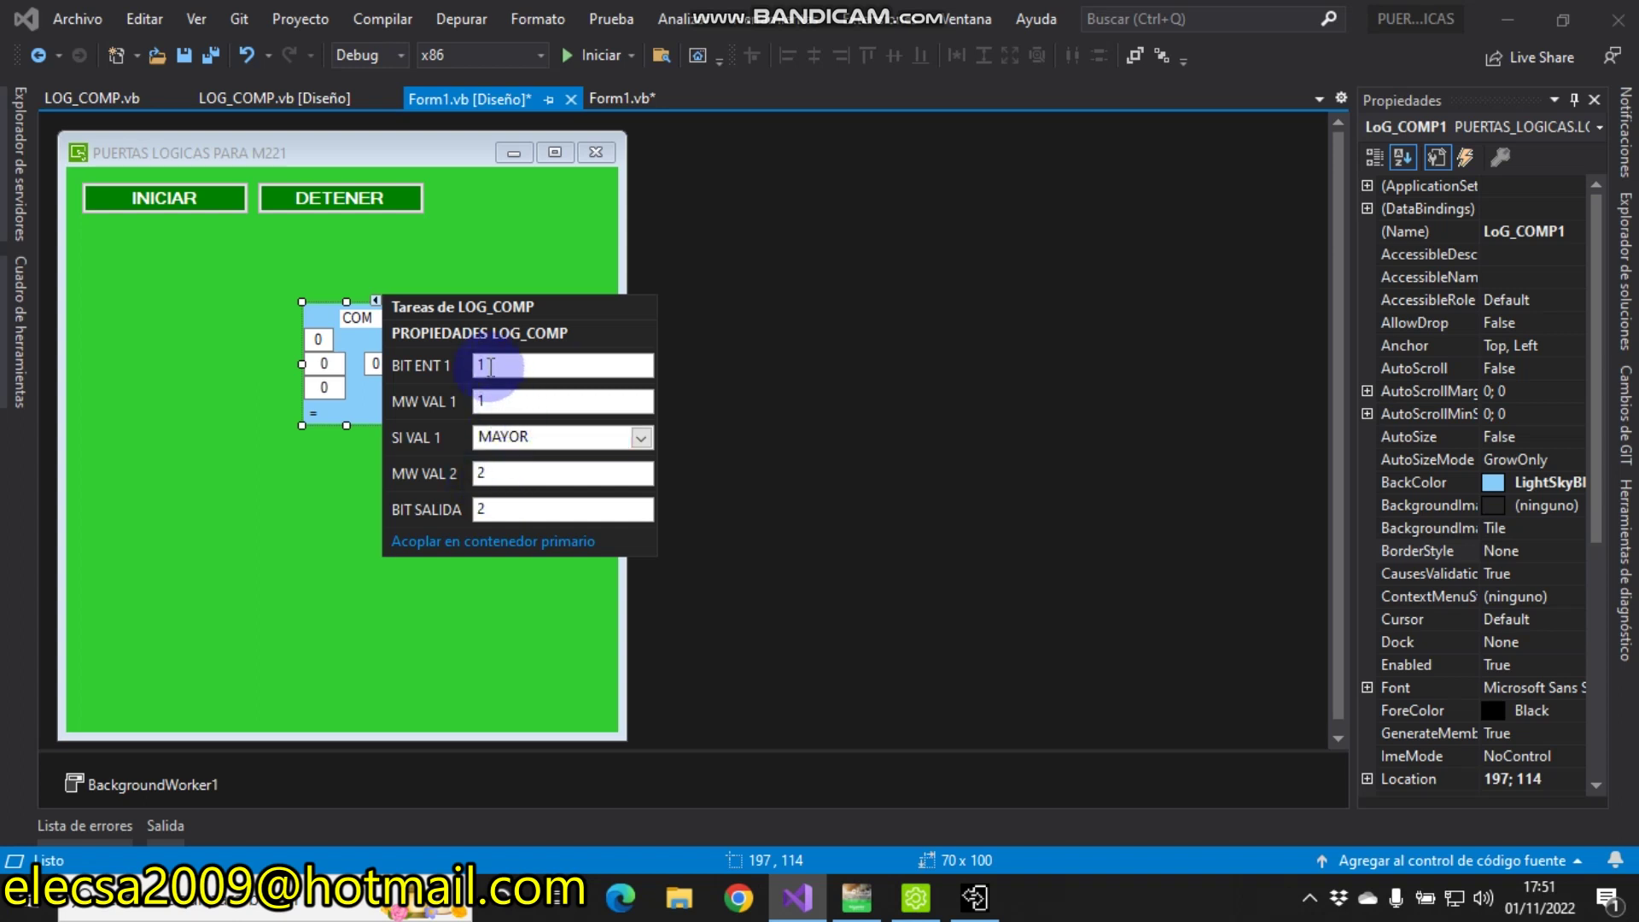
pyautogui.click(492, 400)
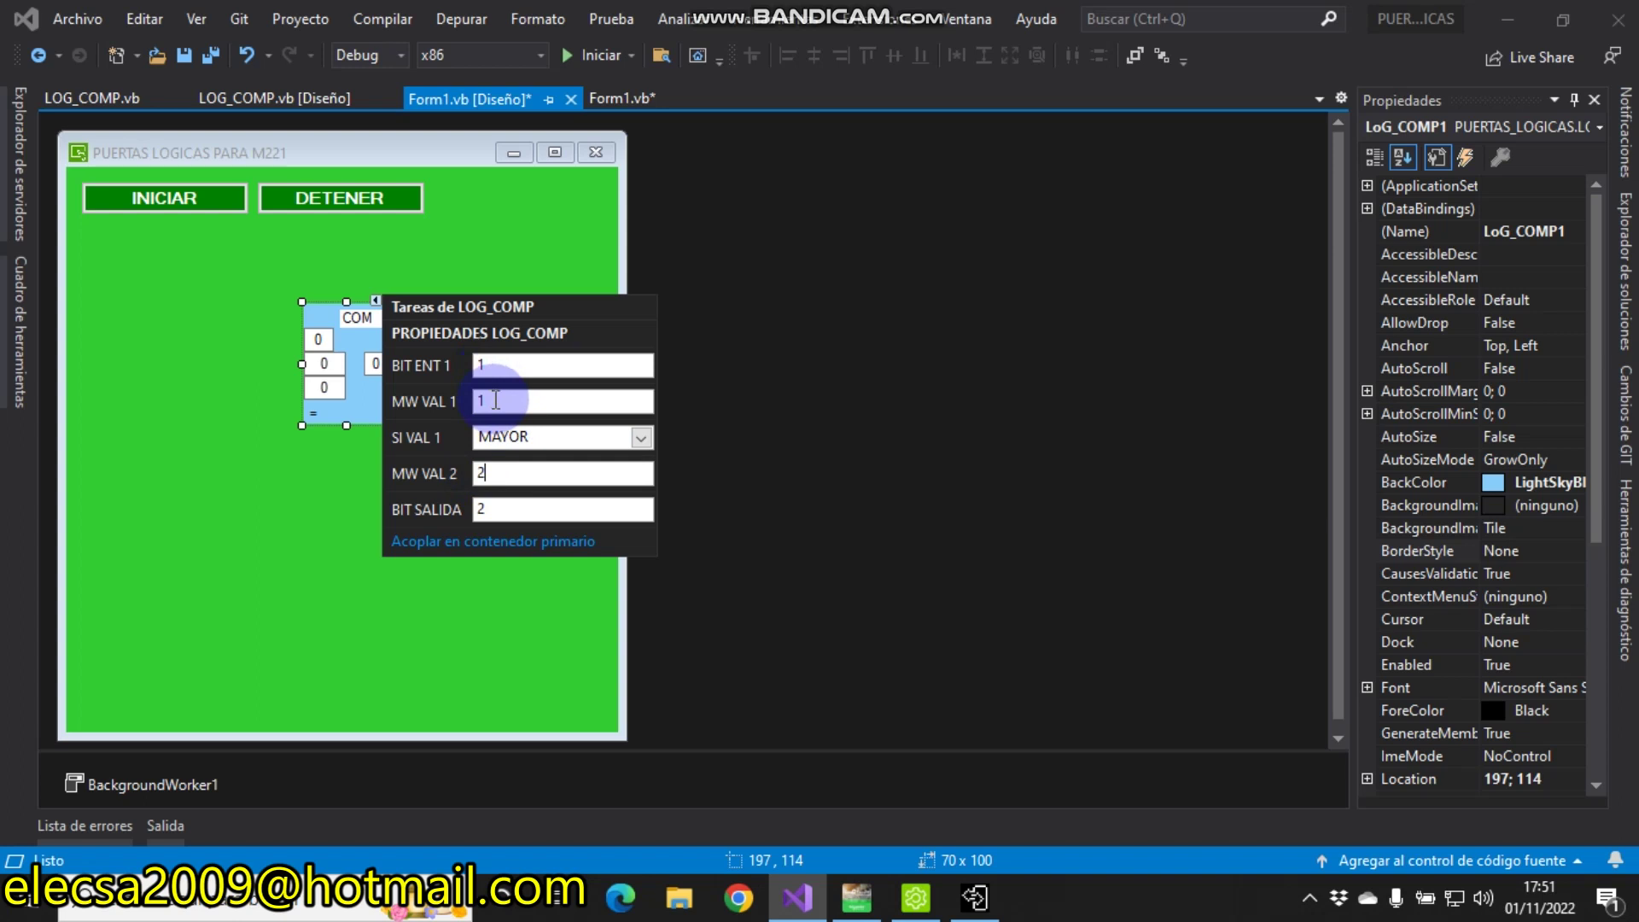
pyautogui.click(499, 437)
pyautogui.click(505, 468)
pyautogui.click(502, 513)
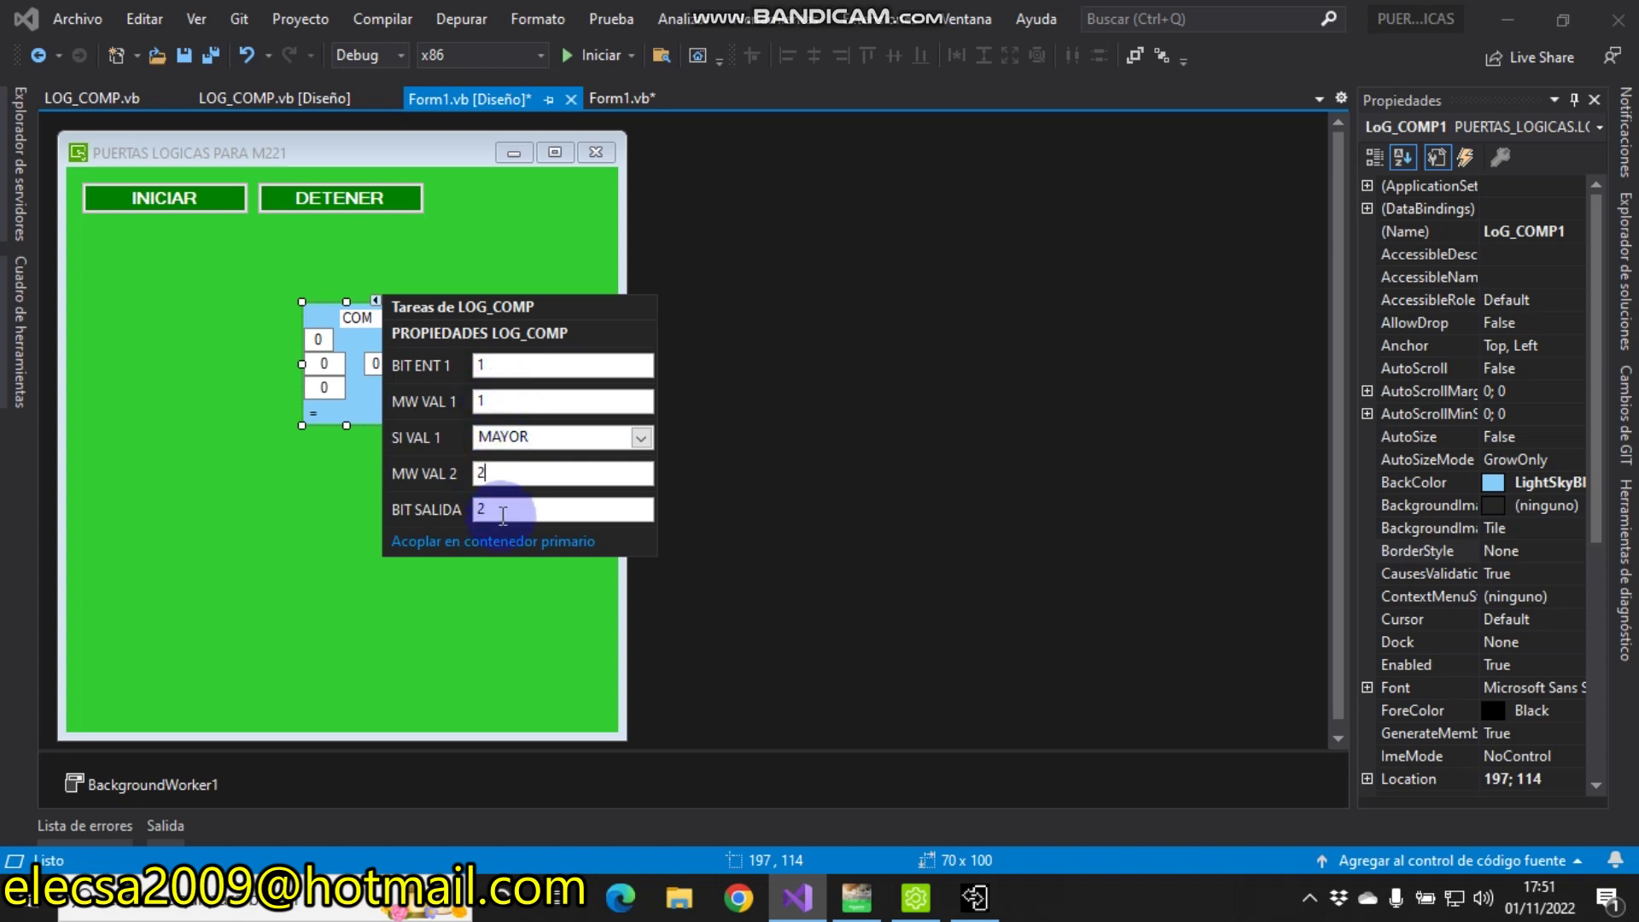
pyautogui.click(362, 516)
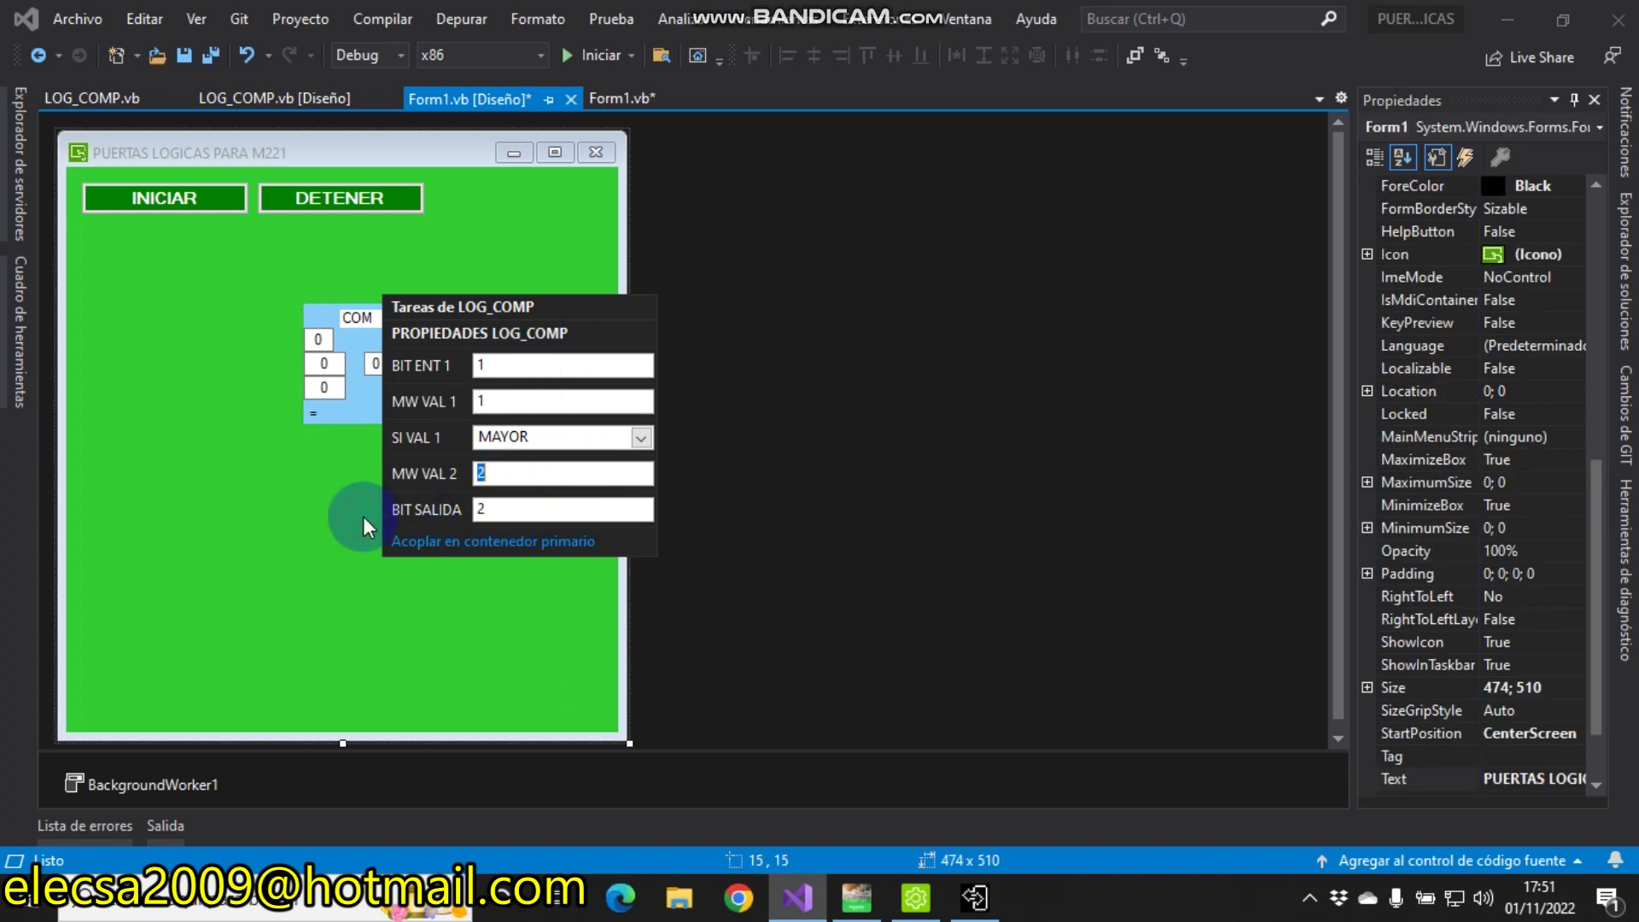
# Step: Run the project through its registration window and enter the app connected to the M221 at 127.0.0.1
pyautogui.click(613, 53)
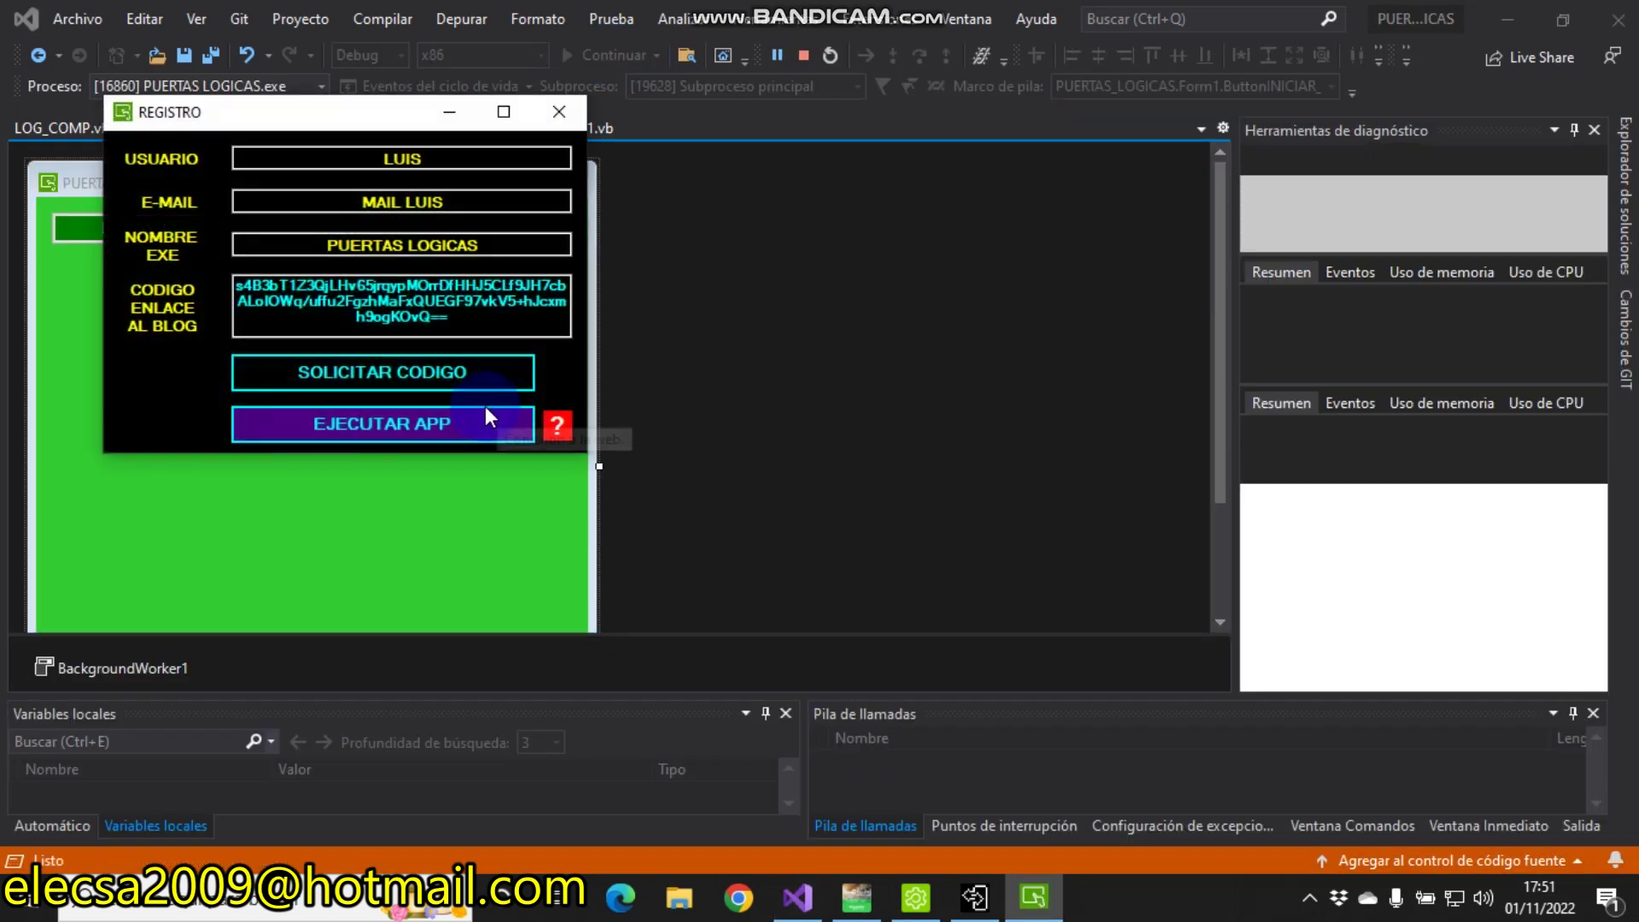
pyautogui.click(394, 423)
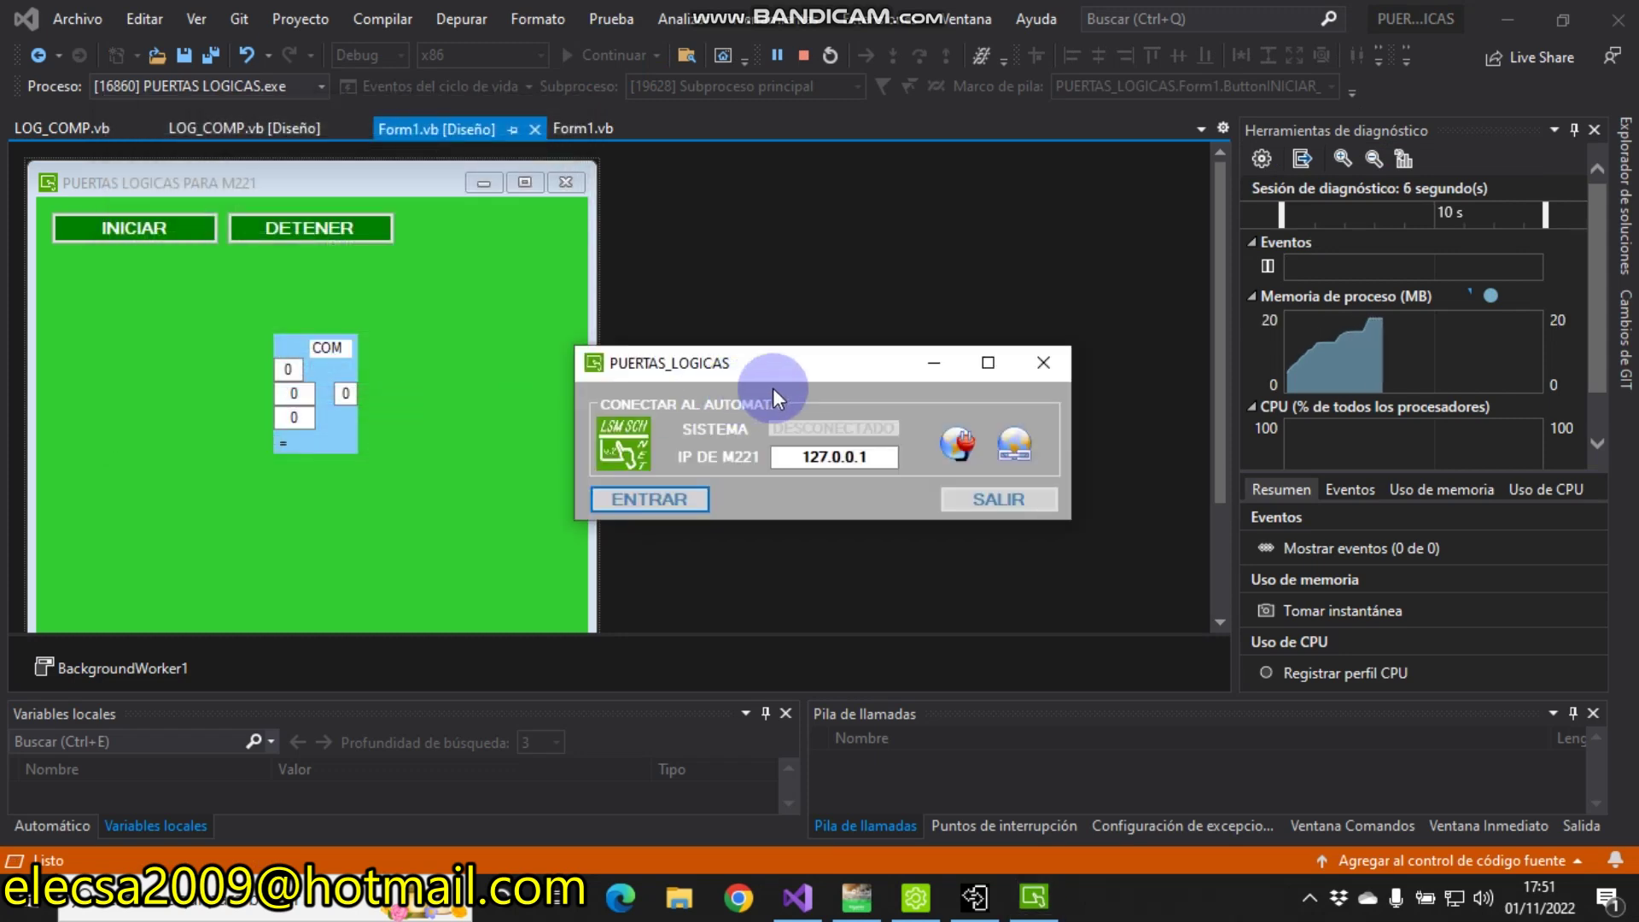
pyautogui.click(956, 444)
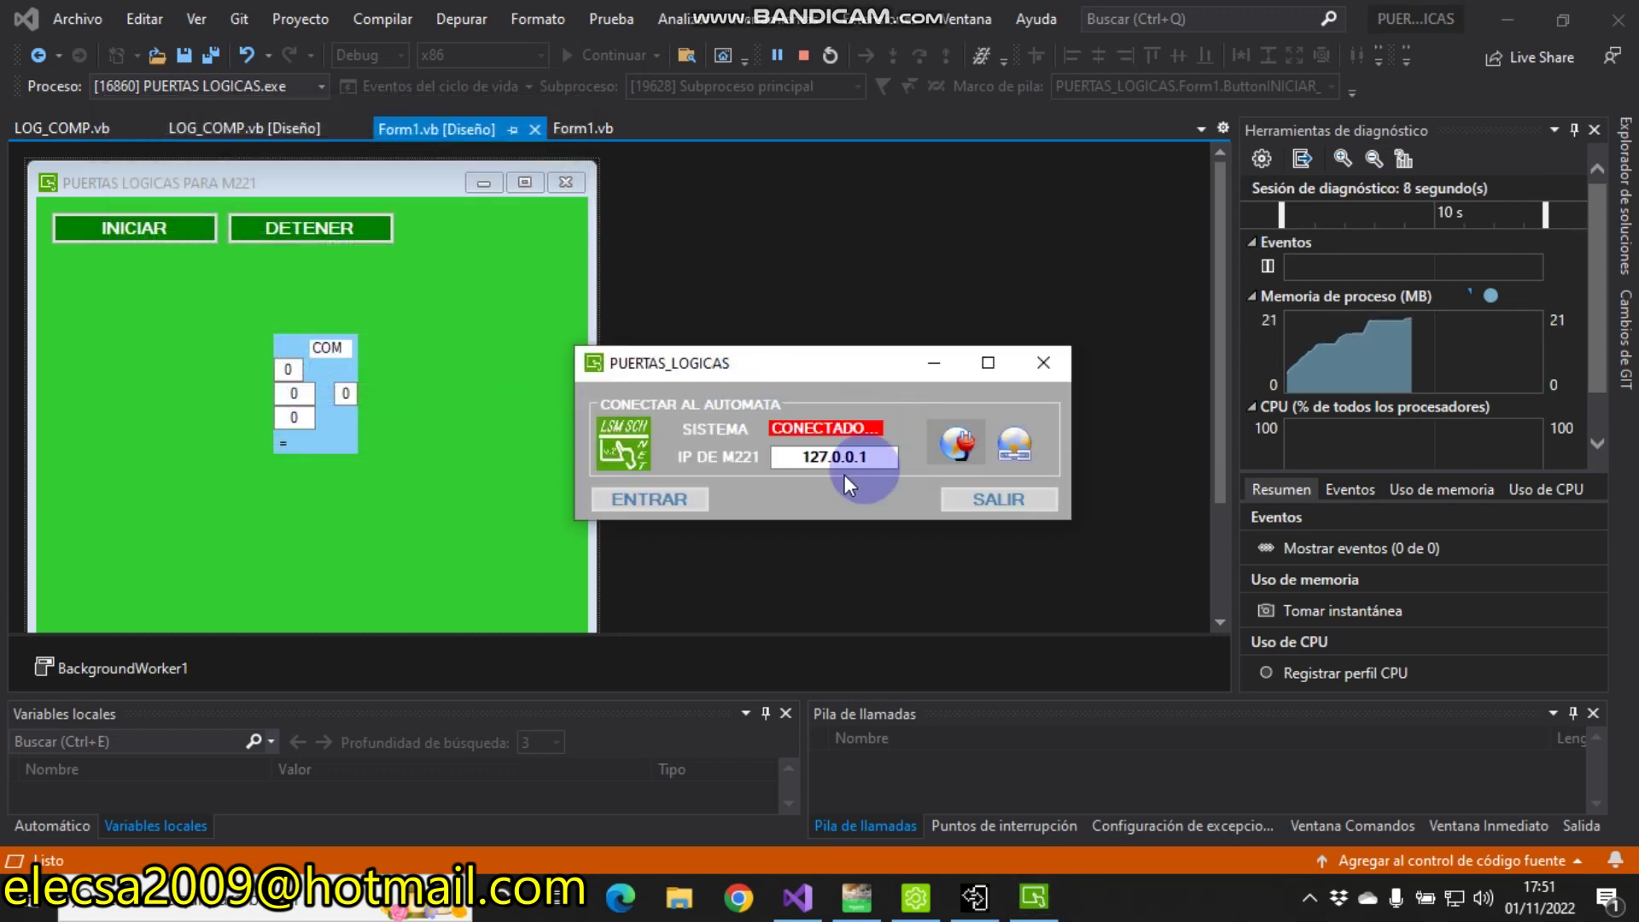
pyautogui.click(674, 504)
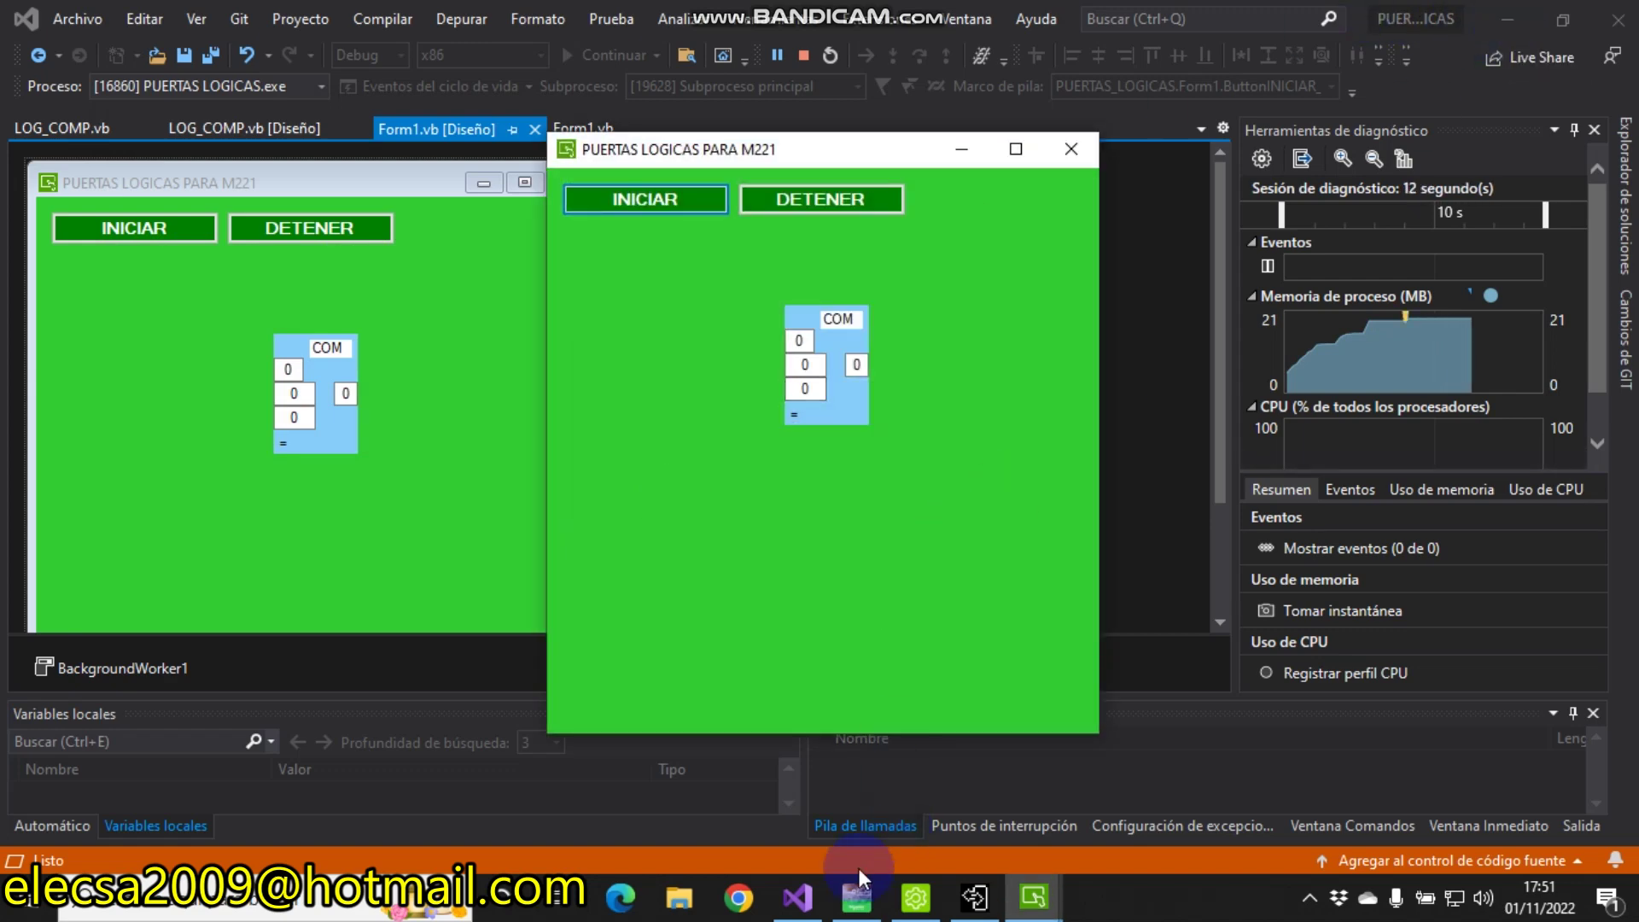
# Step: Switch to Machine Expert - Basic, move the running form clear of the value column, and set %M1 to 0
pyautogui.click(856, 913)
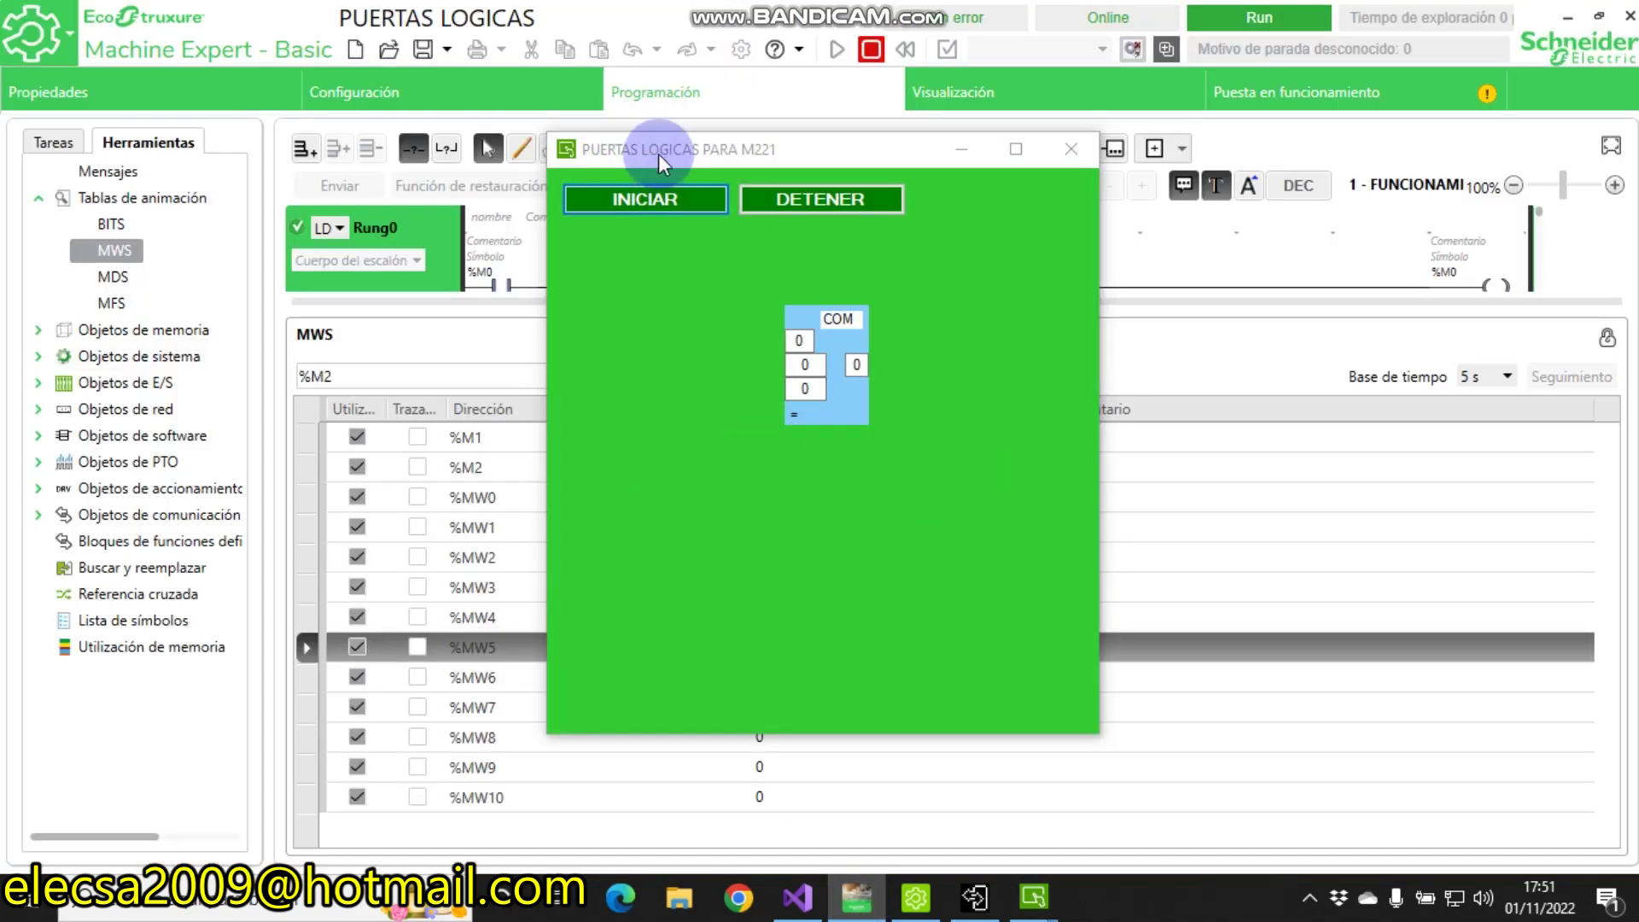
pyautogui.moveTo(658, 151); pyautogui.dragTo(1041, 67)
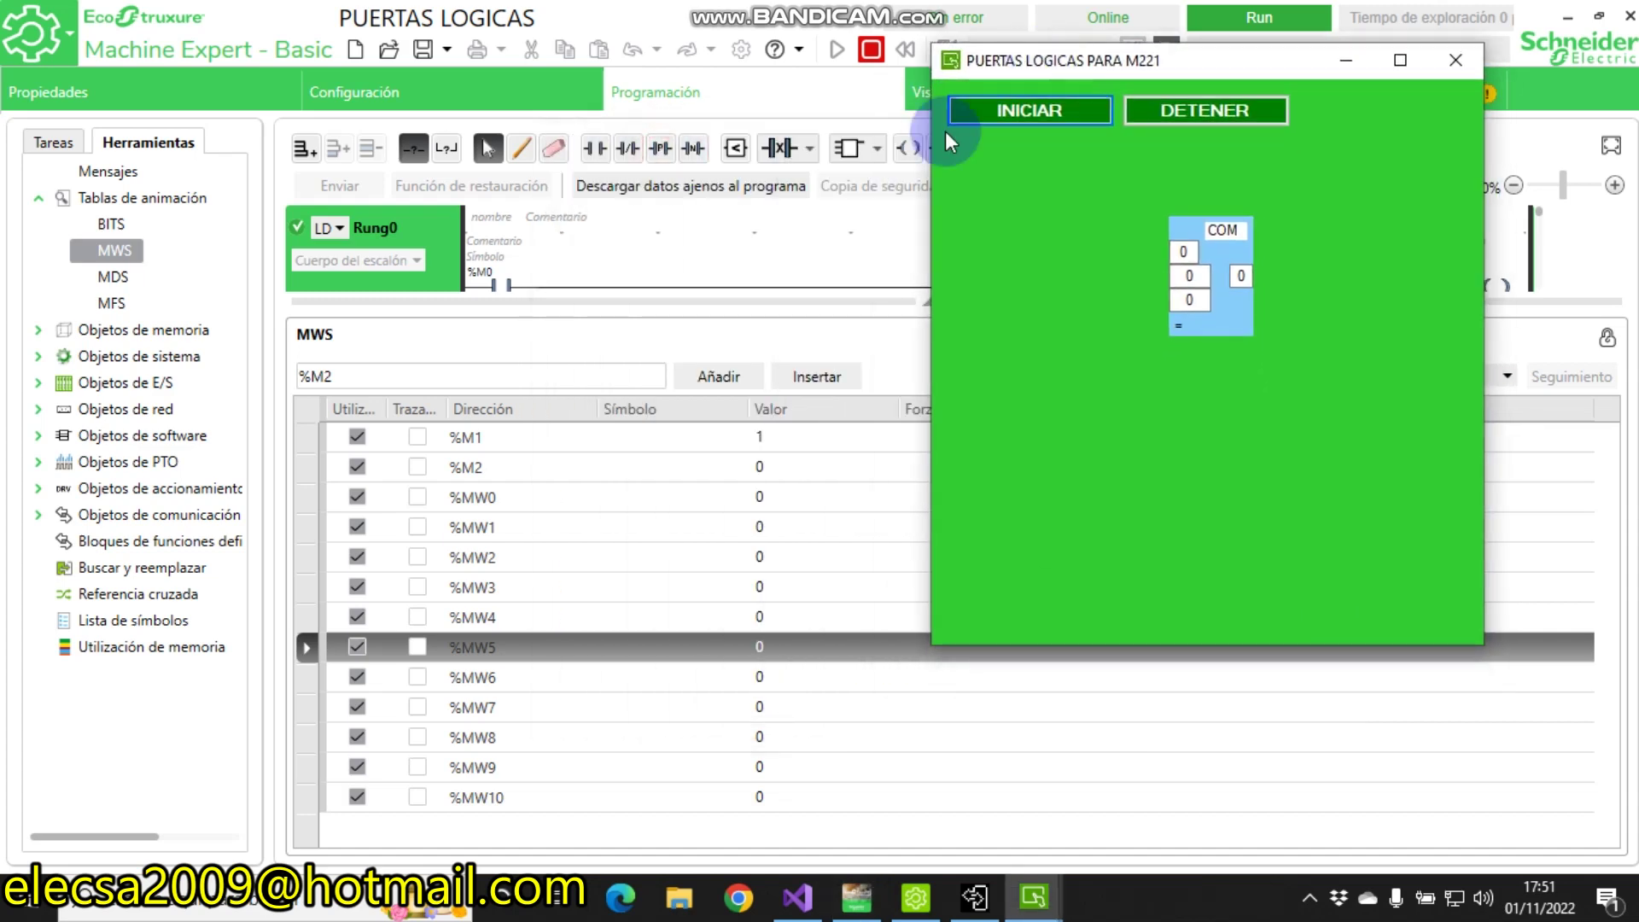
pyautogui.click(783, 438)
pyautogui.click(784, 438)
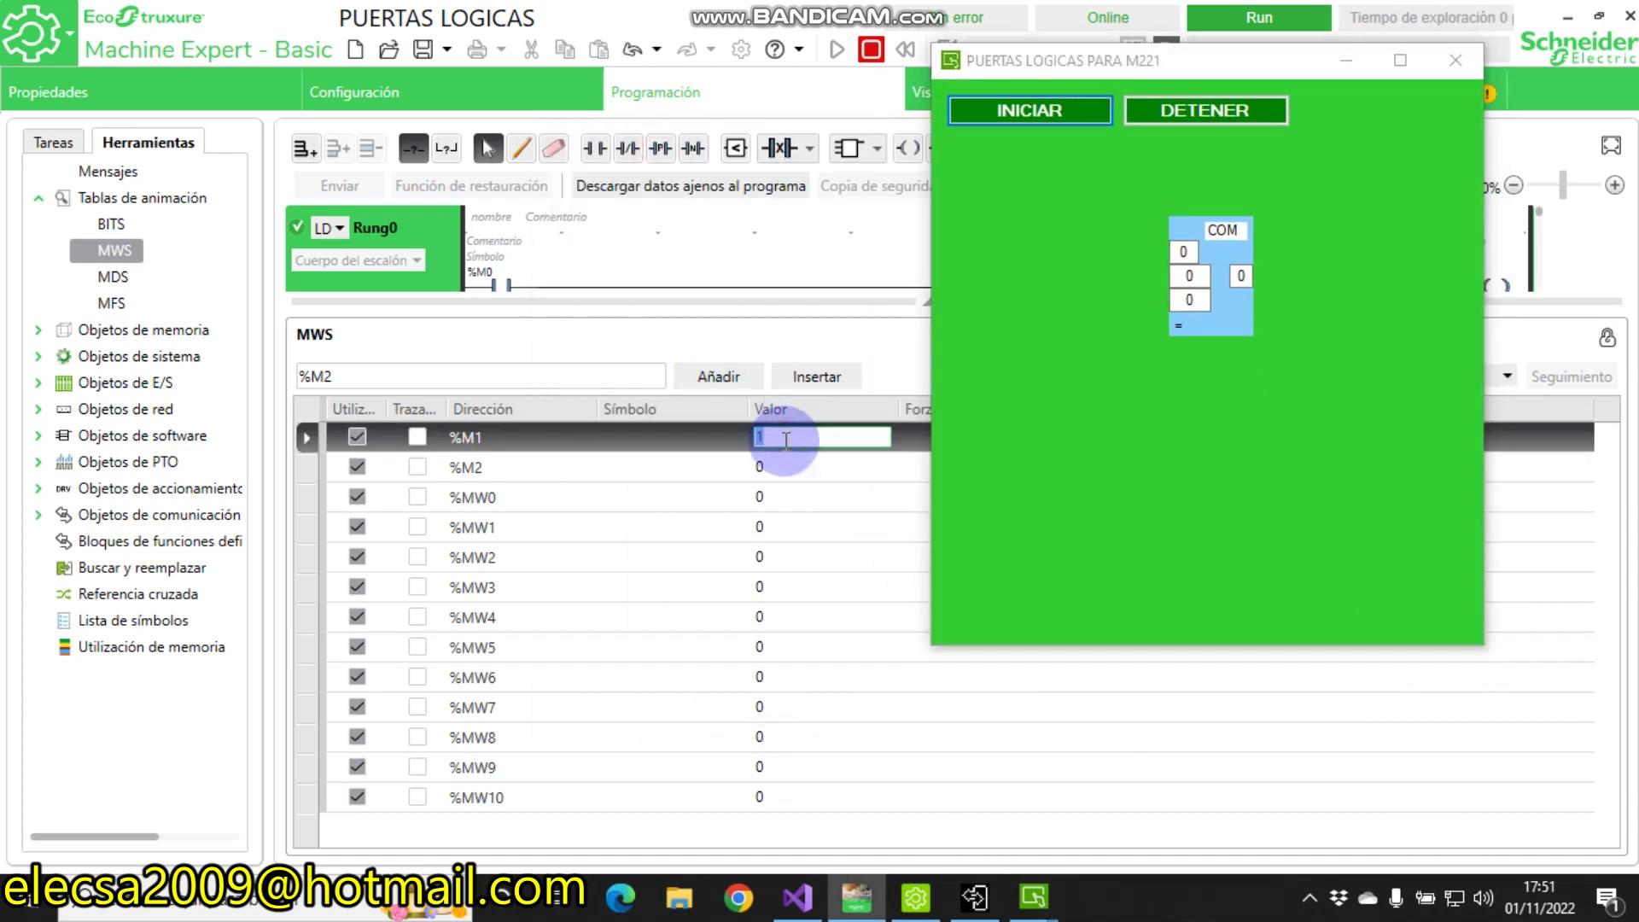
pyautogui.write('0')
pyautogui.press('Return')
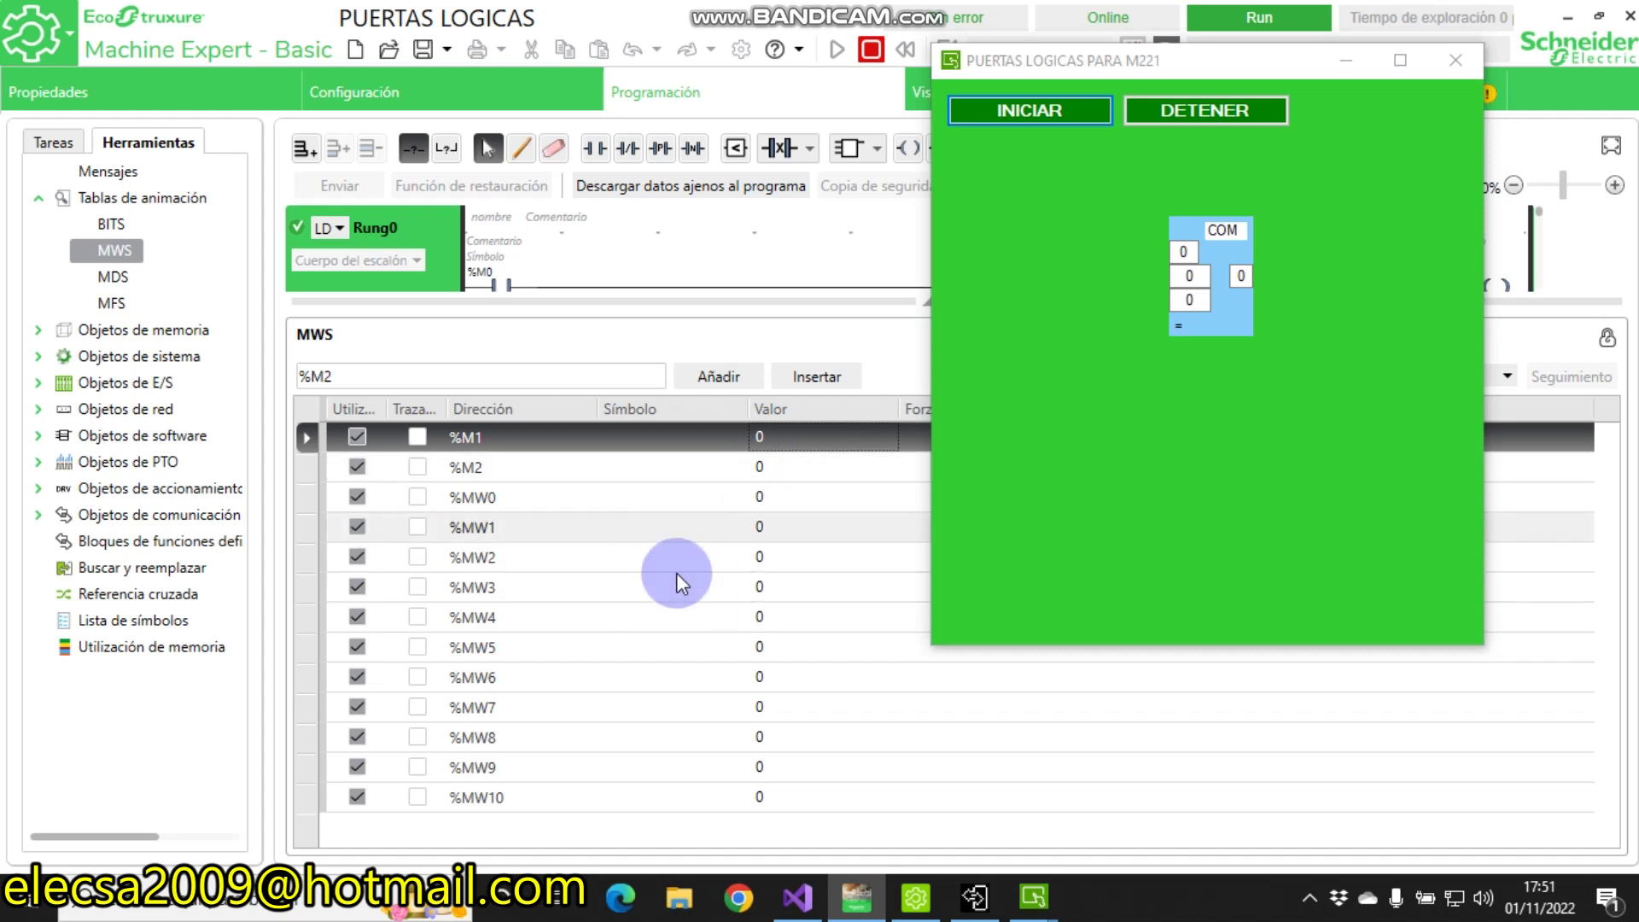
# Step: Start the logic in the running form with INICIAR and set %M1 to 1 in the MWS animation table
pyautogui.click(1001, 421)
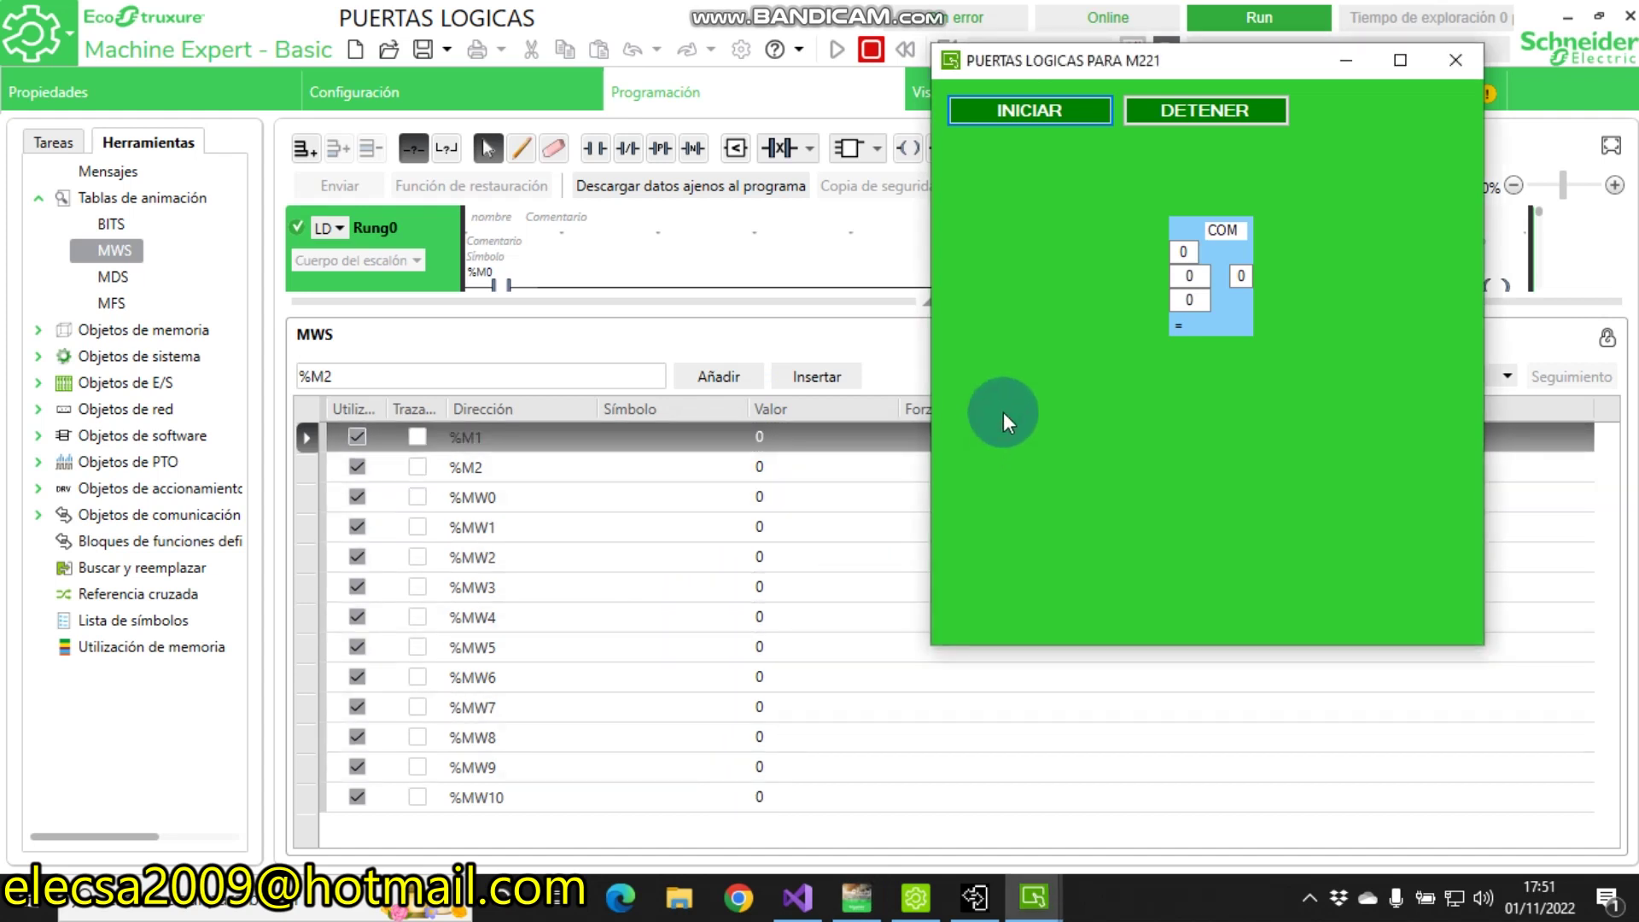
pyautogui.click(1006, 118)
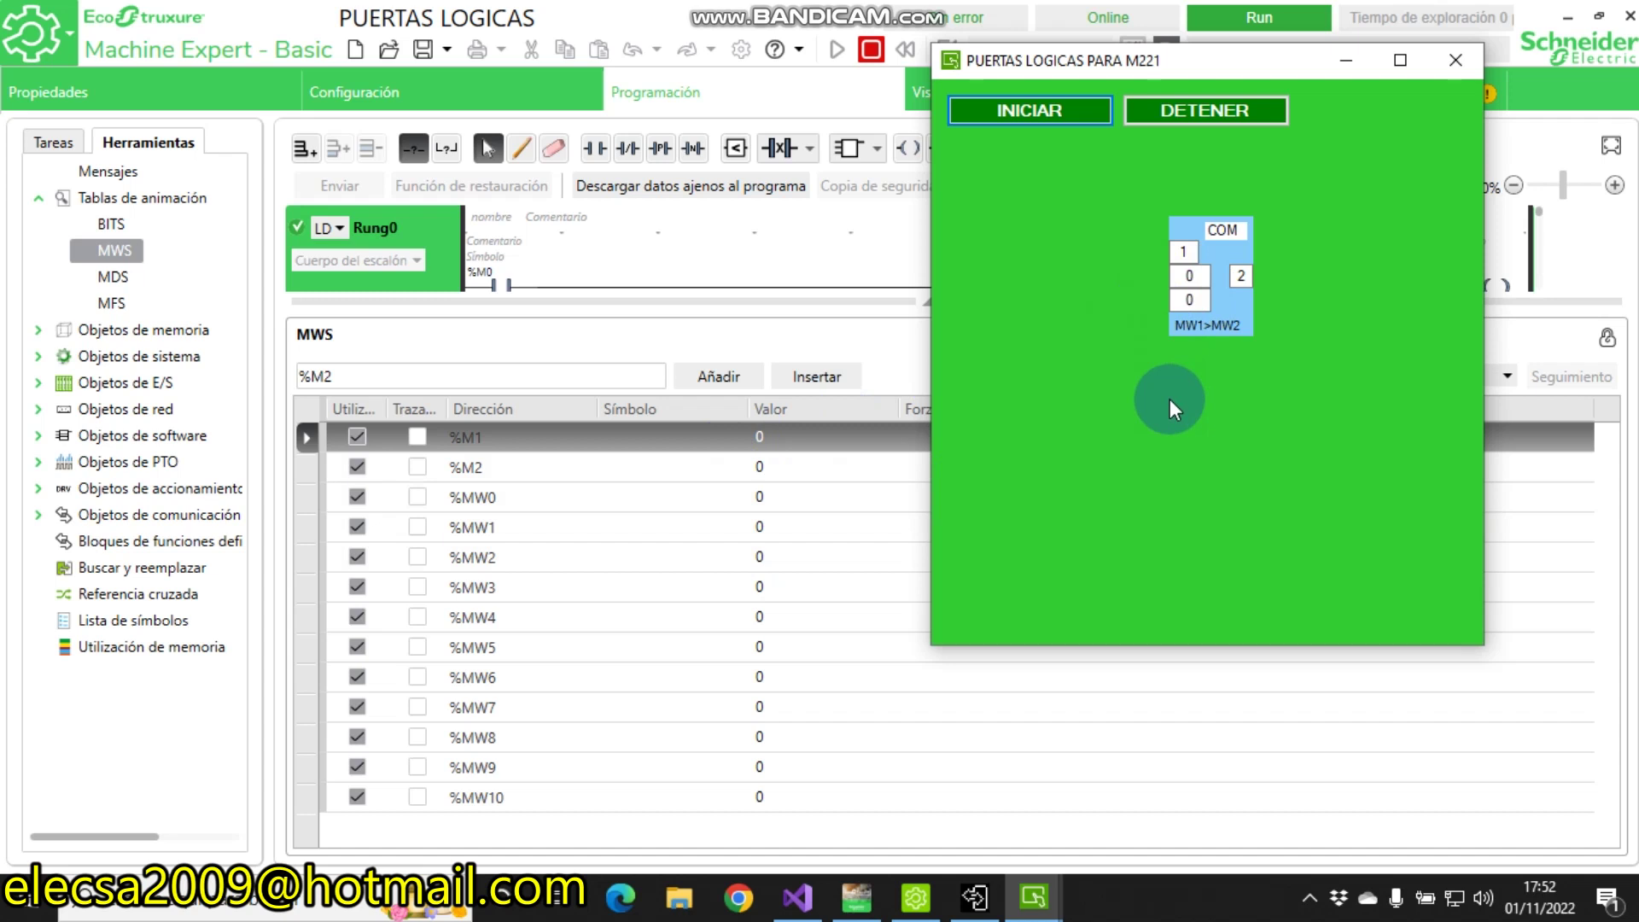
pyautogui.doubleClick(819, 445)
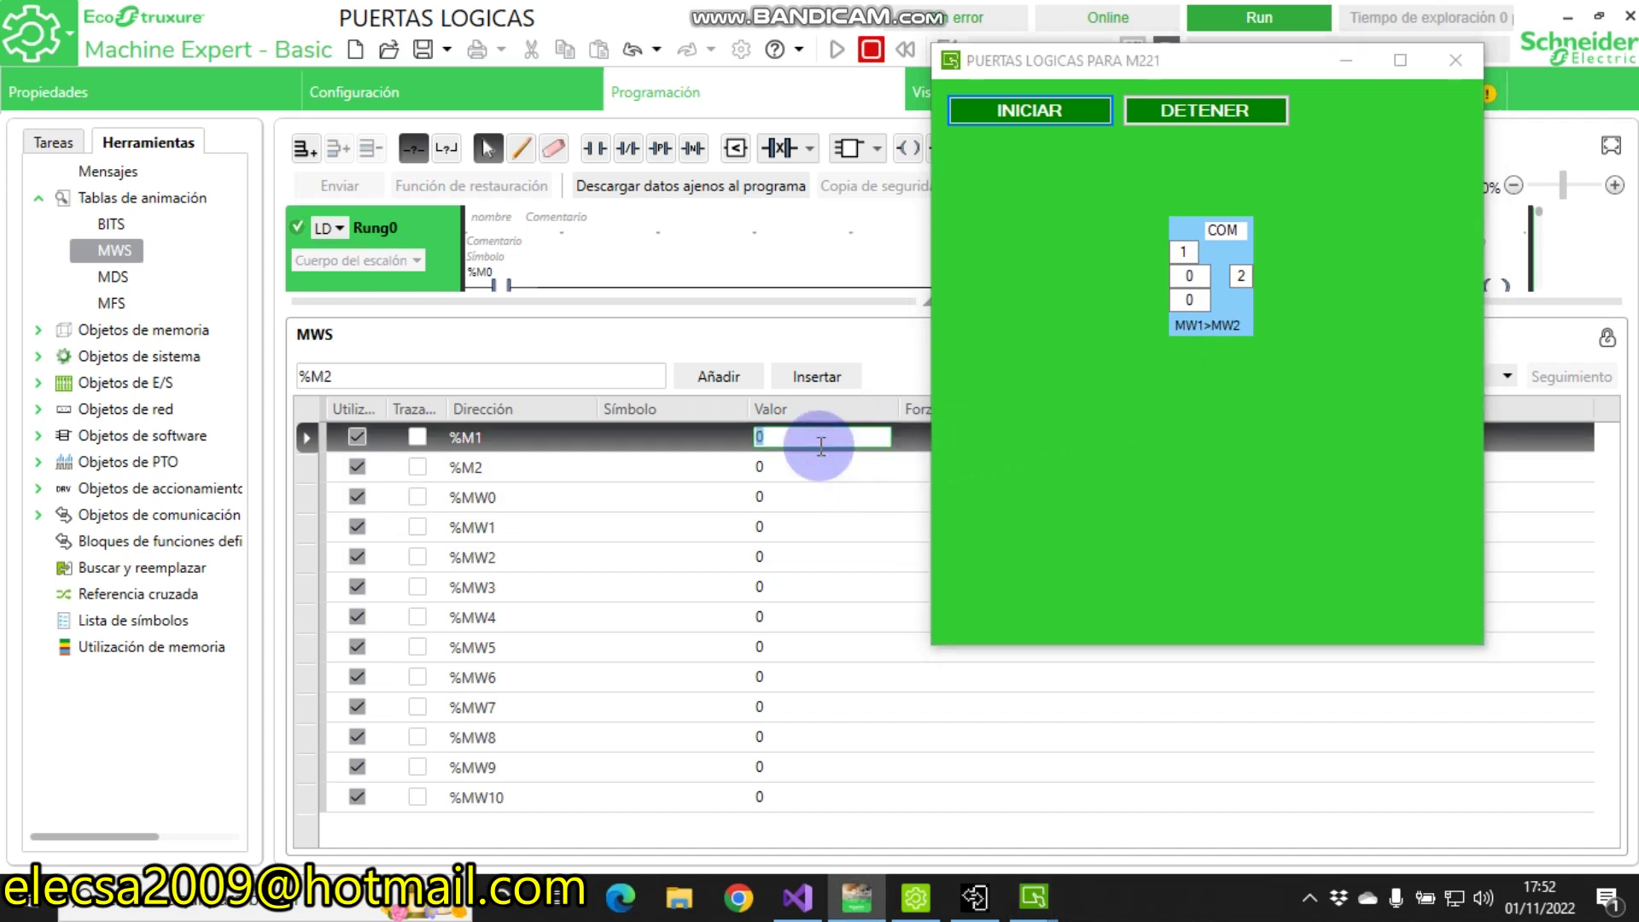
pyautogui.write('1')
pyautogui.press('Return')
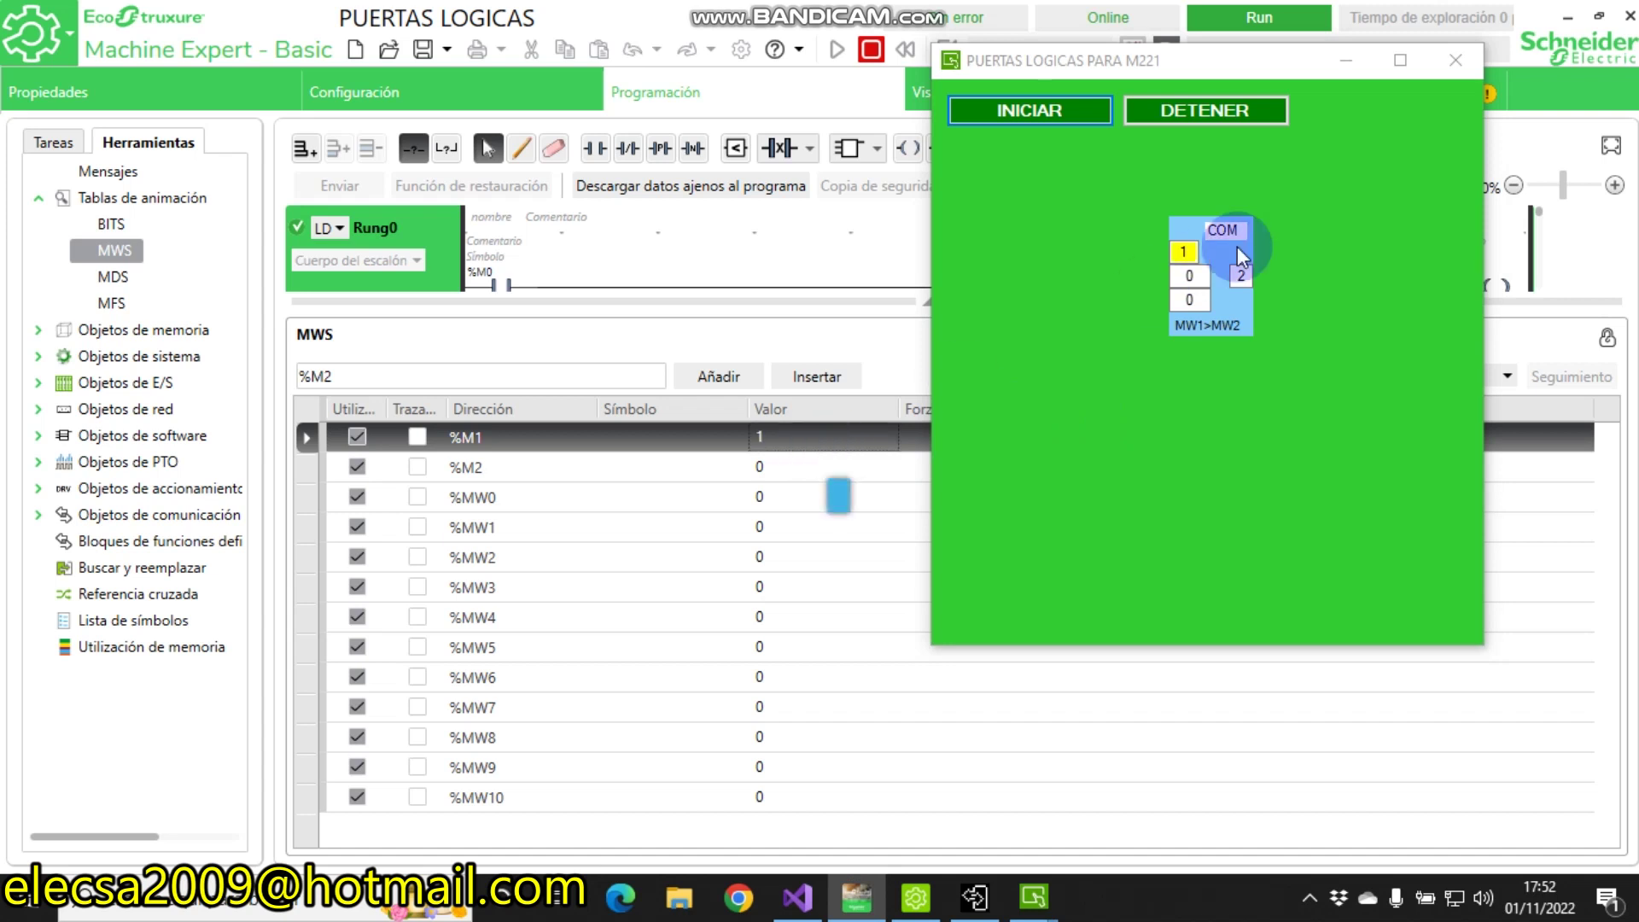
pyautogui.click(1245, 284)
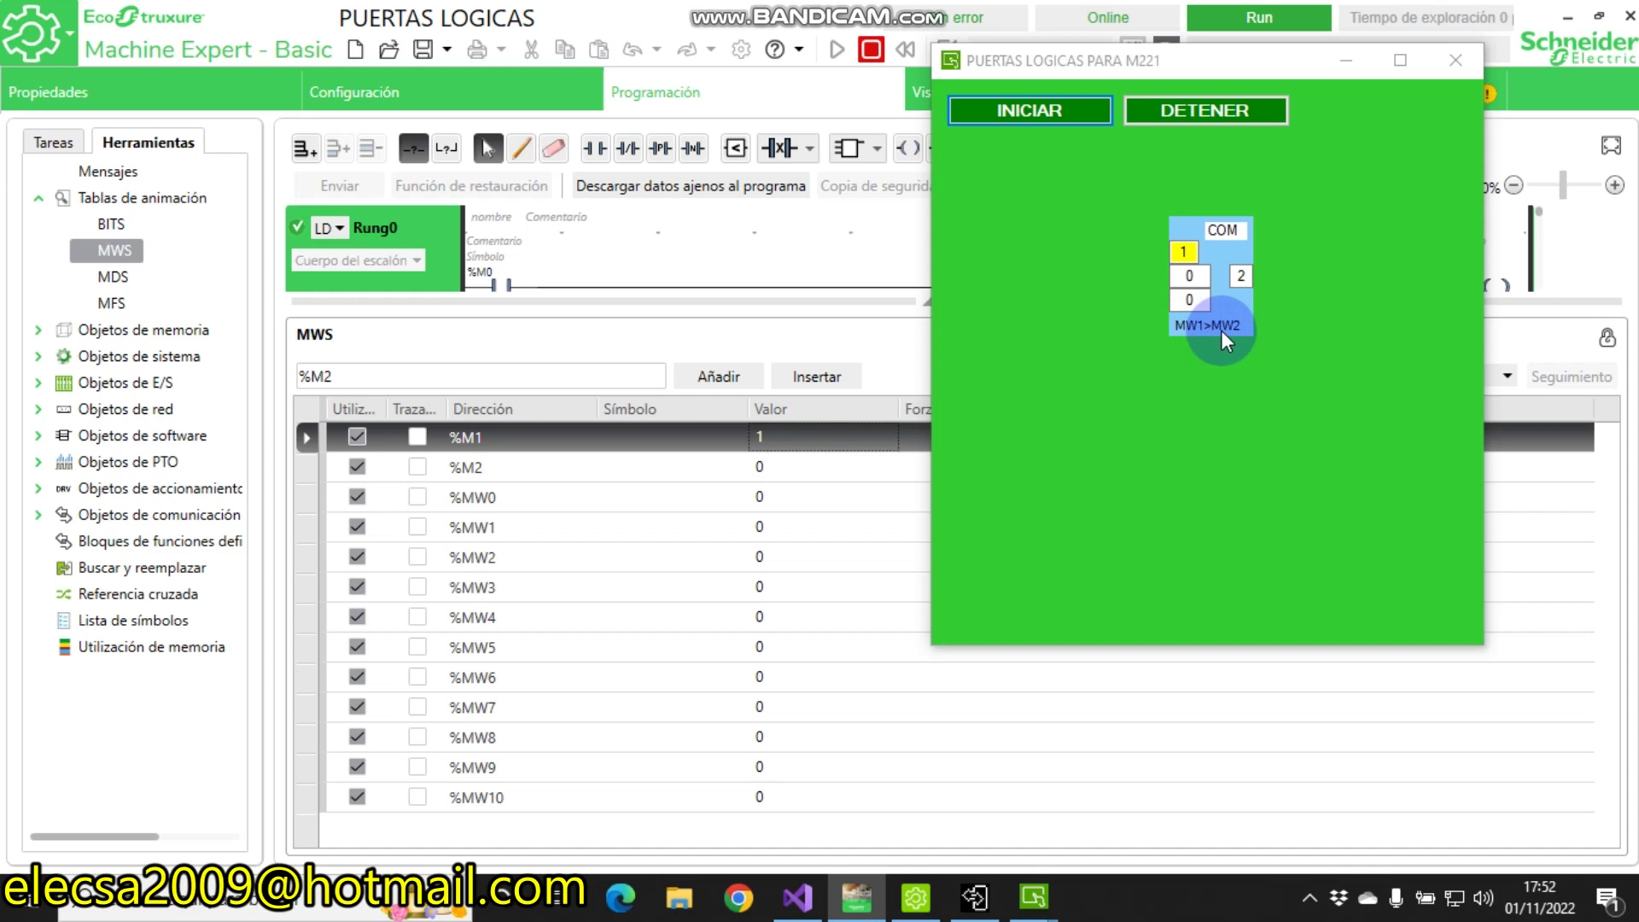
# Step: Set %MW2 to 5 and %MW1 to 8 in the animation table to test the greater-than comparison
pyautogui.click(775, 559)
pyautogui.click(775, 559)
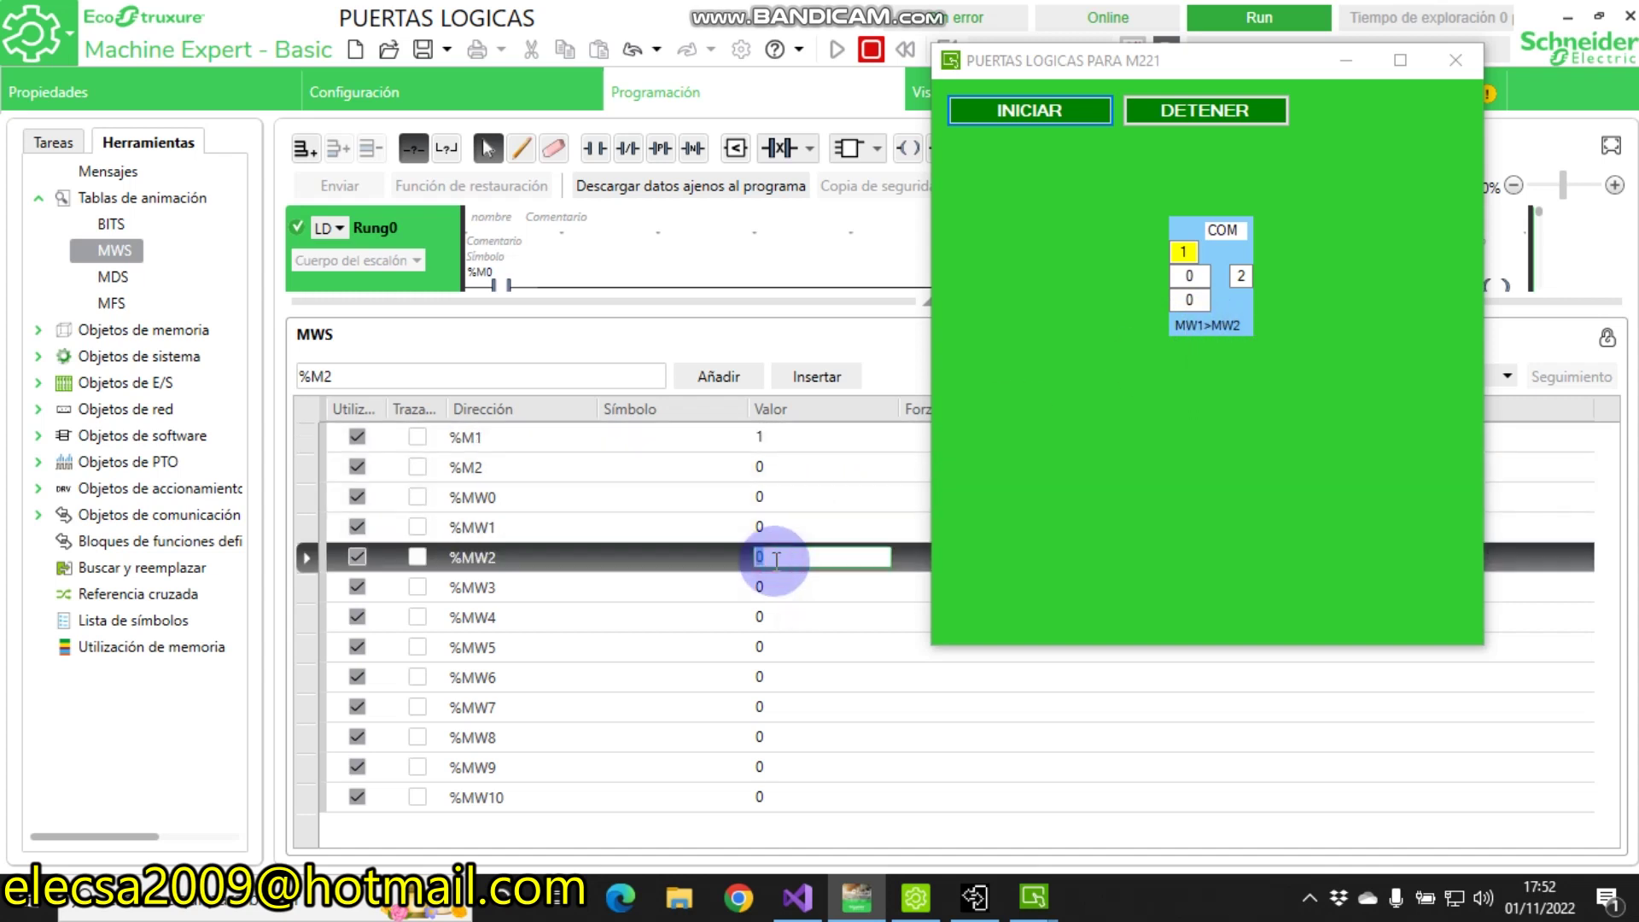
pyautogui.write('5')
pyautogui.press('Return')
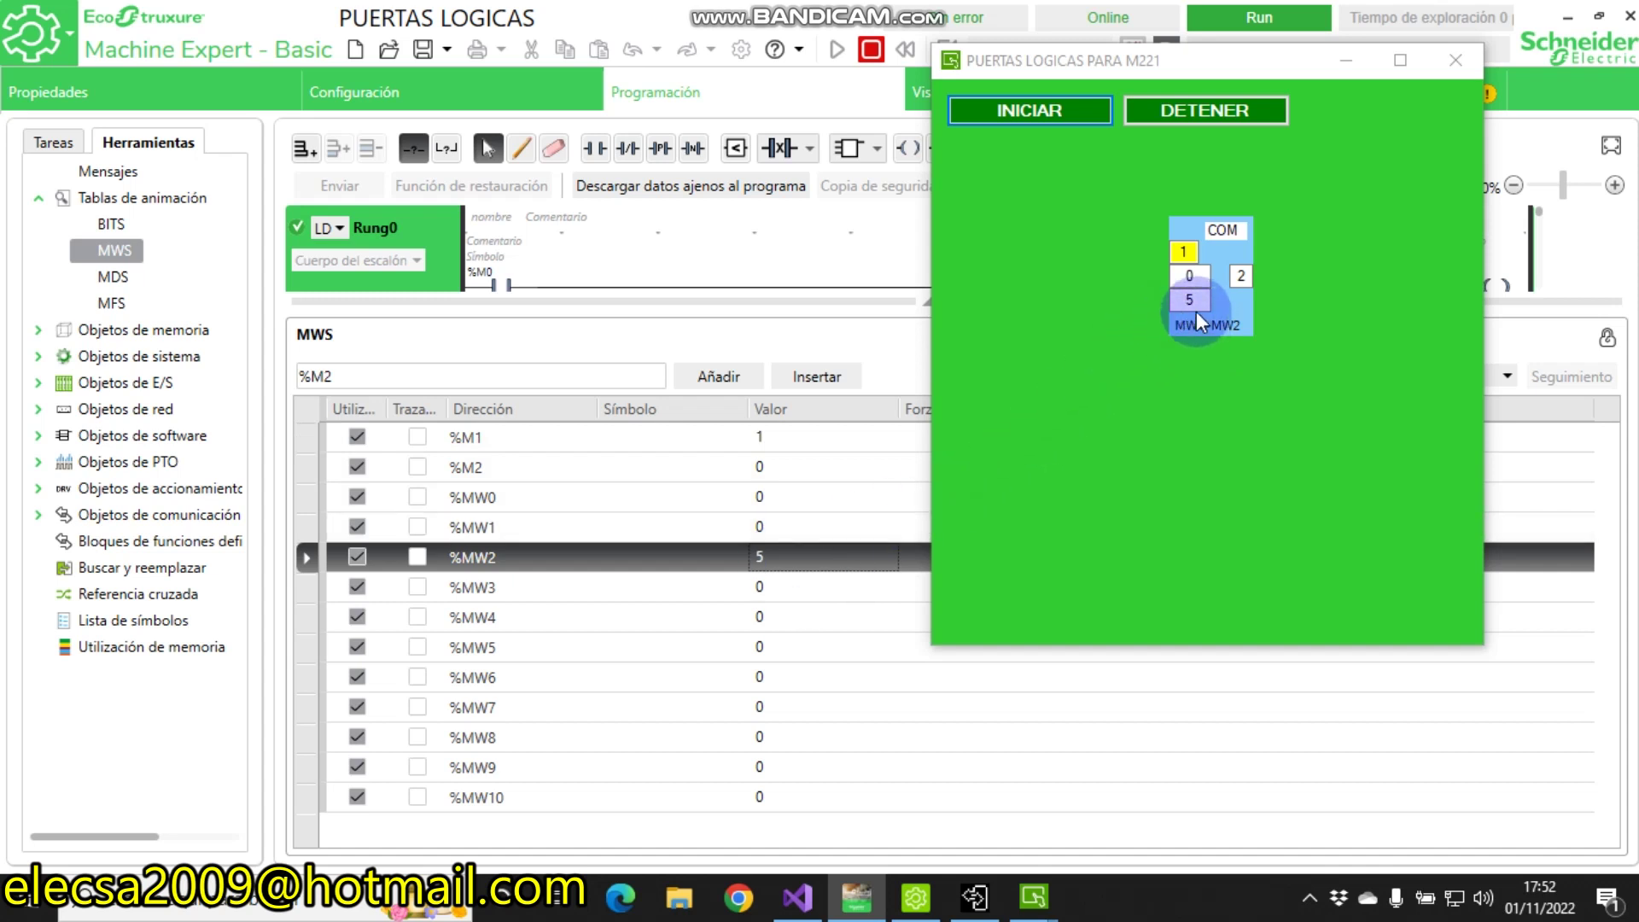
pyautogui.doubleClick(780, 524)
pyautogui.write('8')
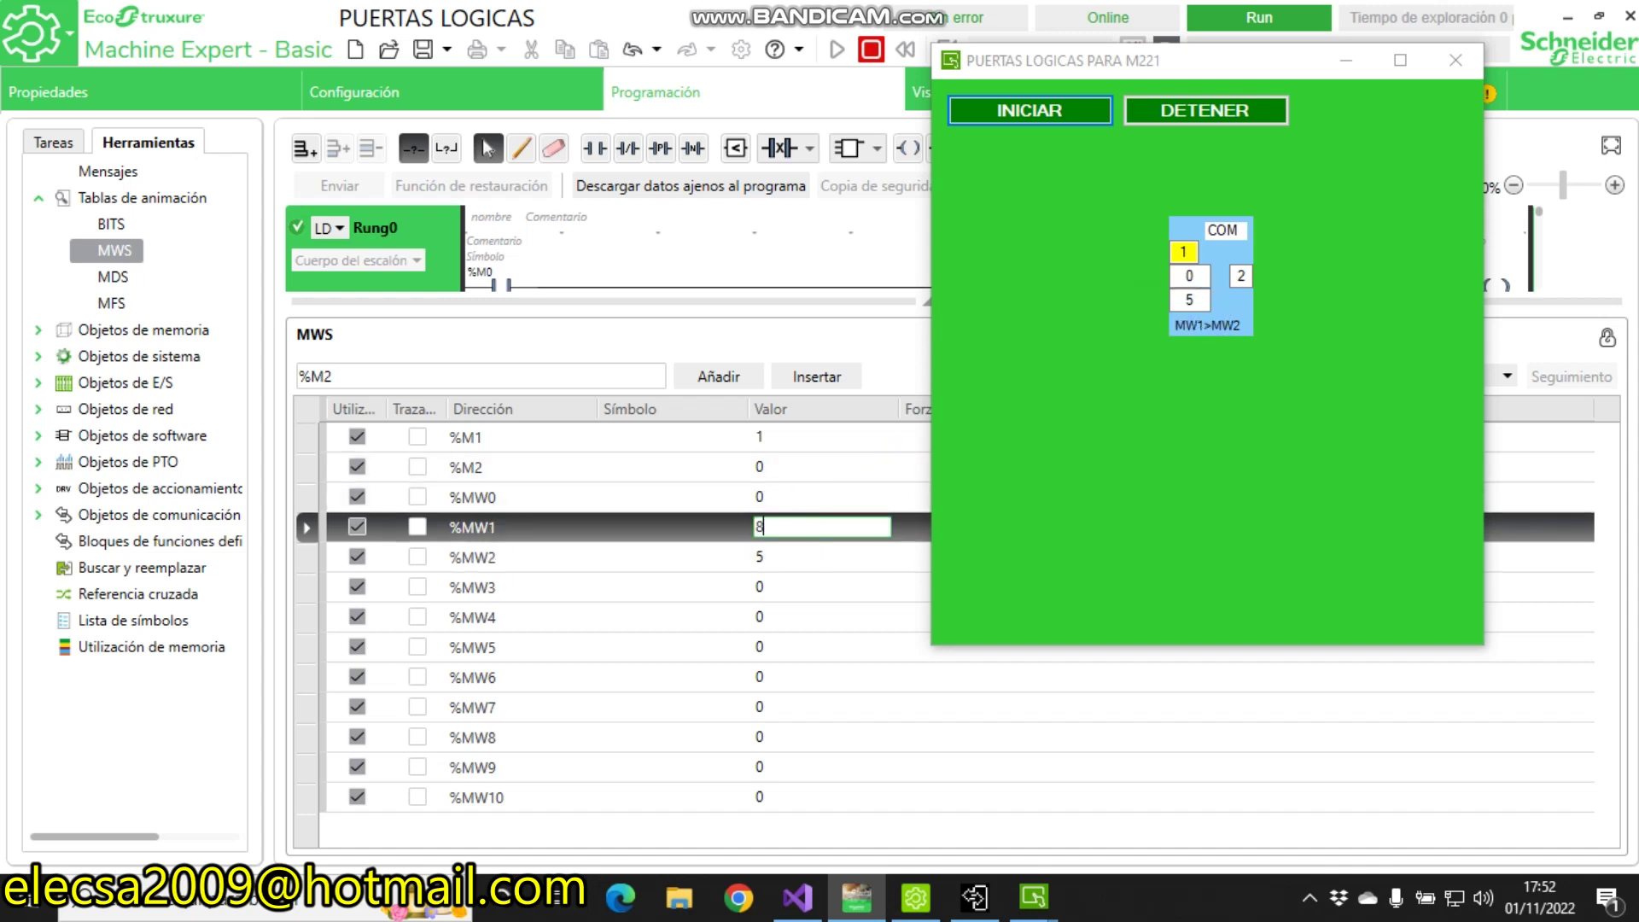
pyautogui.click(780, 524)
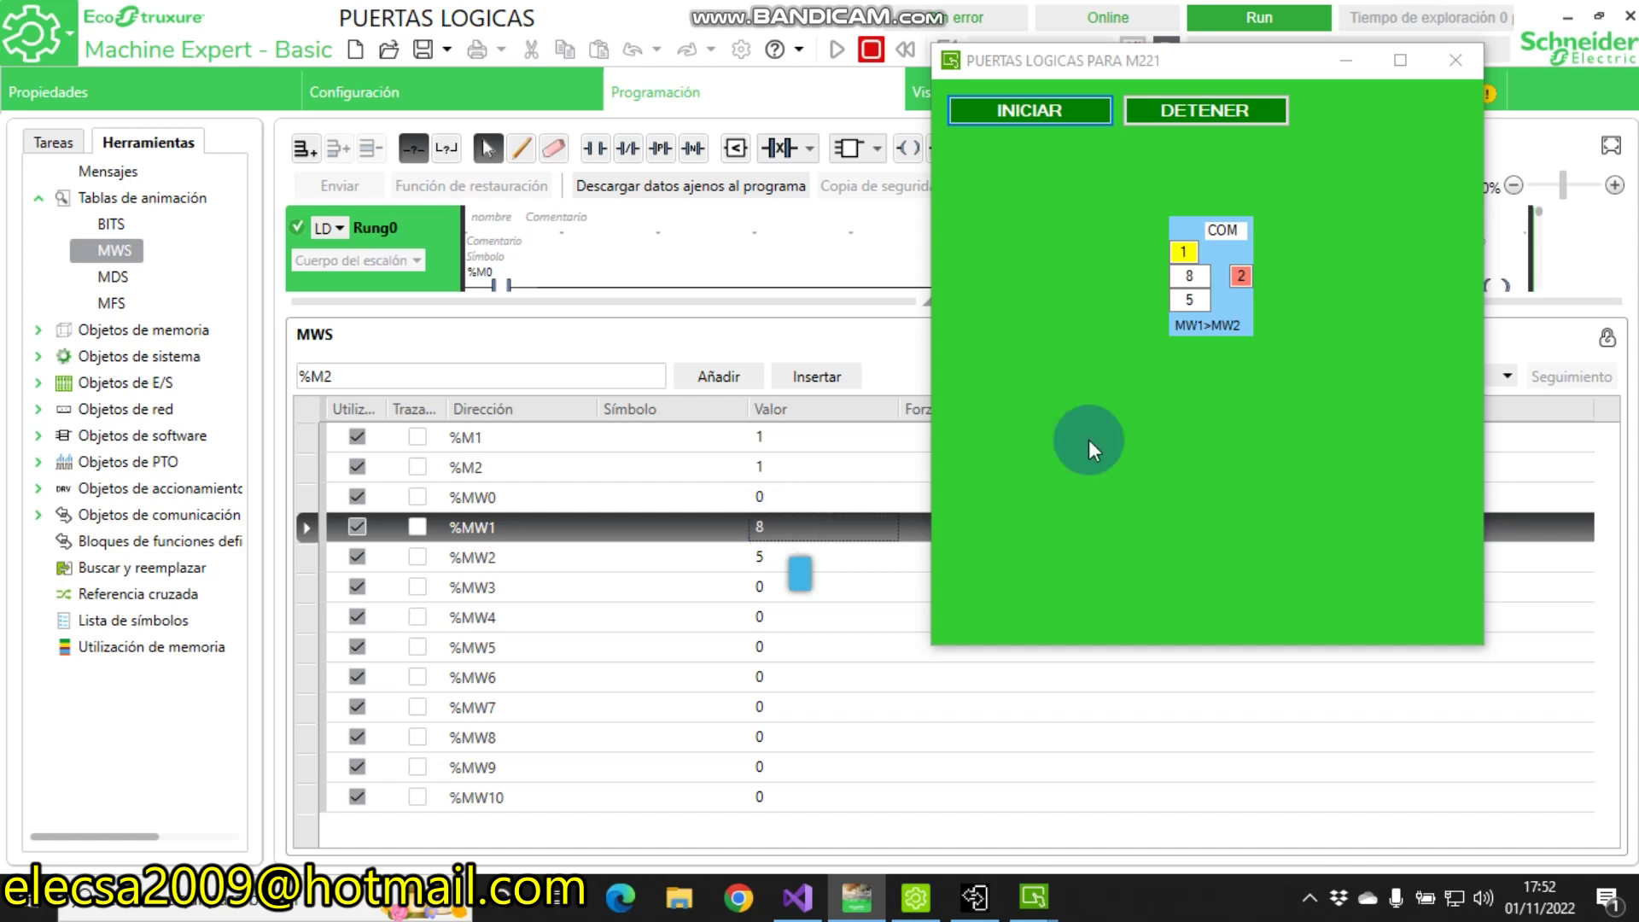
# Step: Set %MW2 to 12 so that the greater-than condition on %MW1 is not met
pyautogui.click(777, 465)
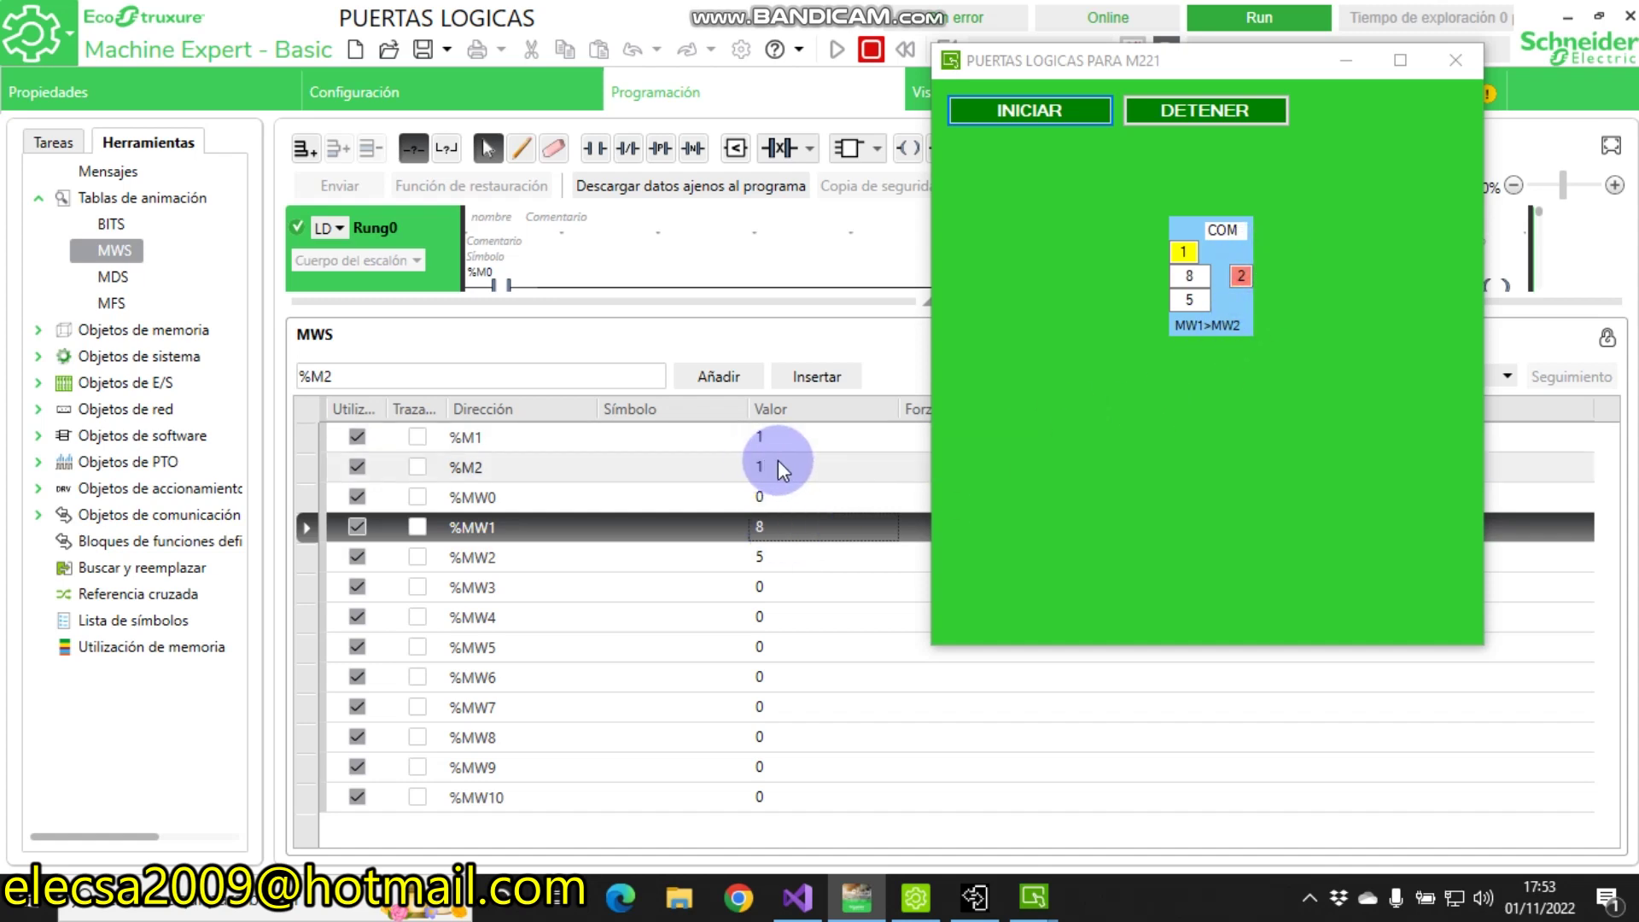
pyautogui.click(777, 556)
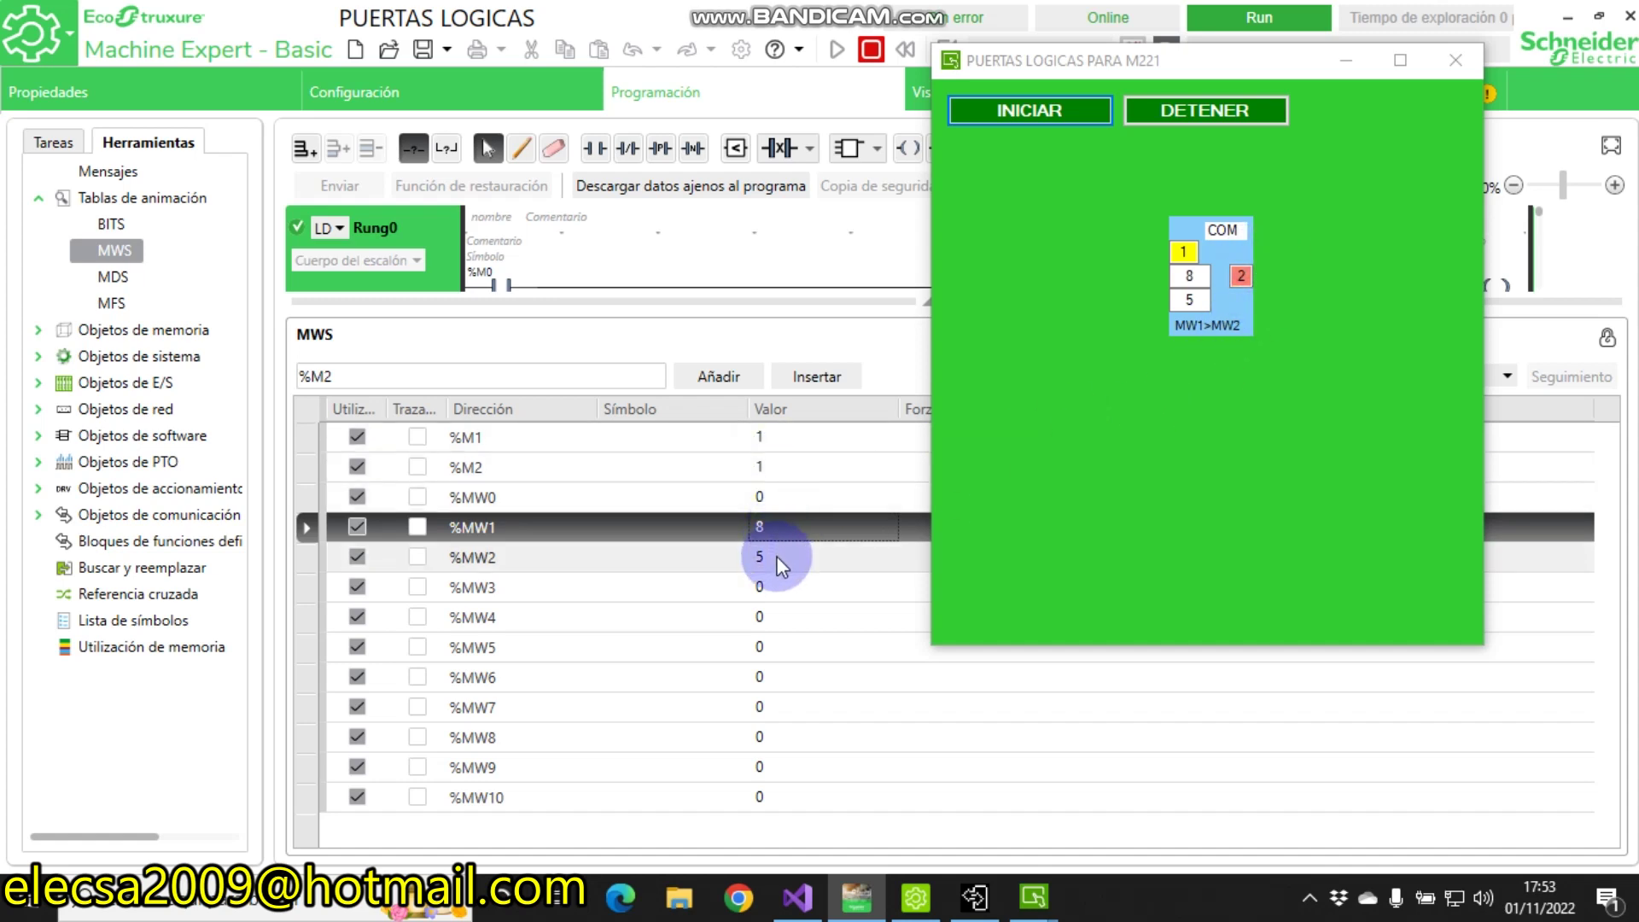
pyautogui.click(779, 557)
pyautogui.write('12')
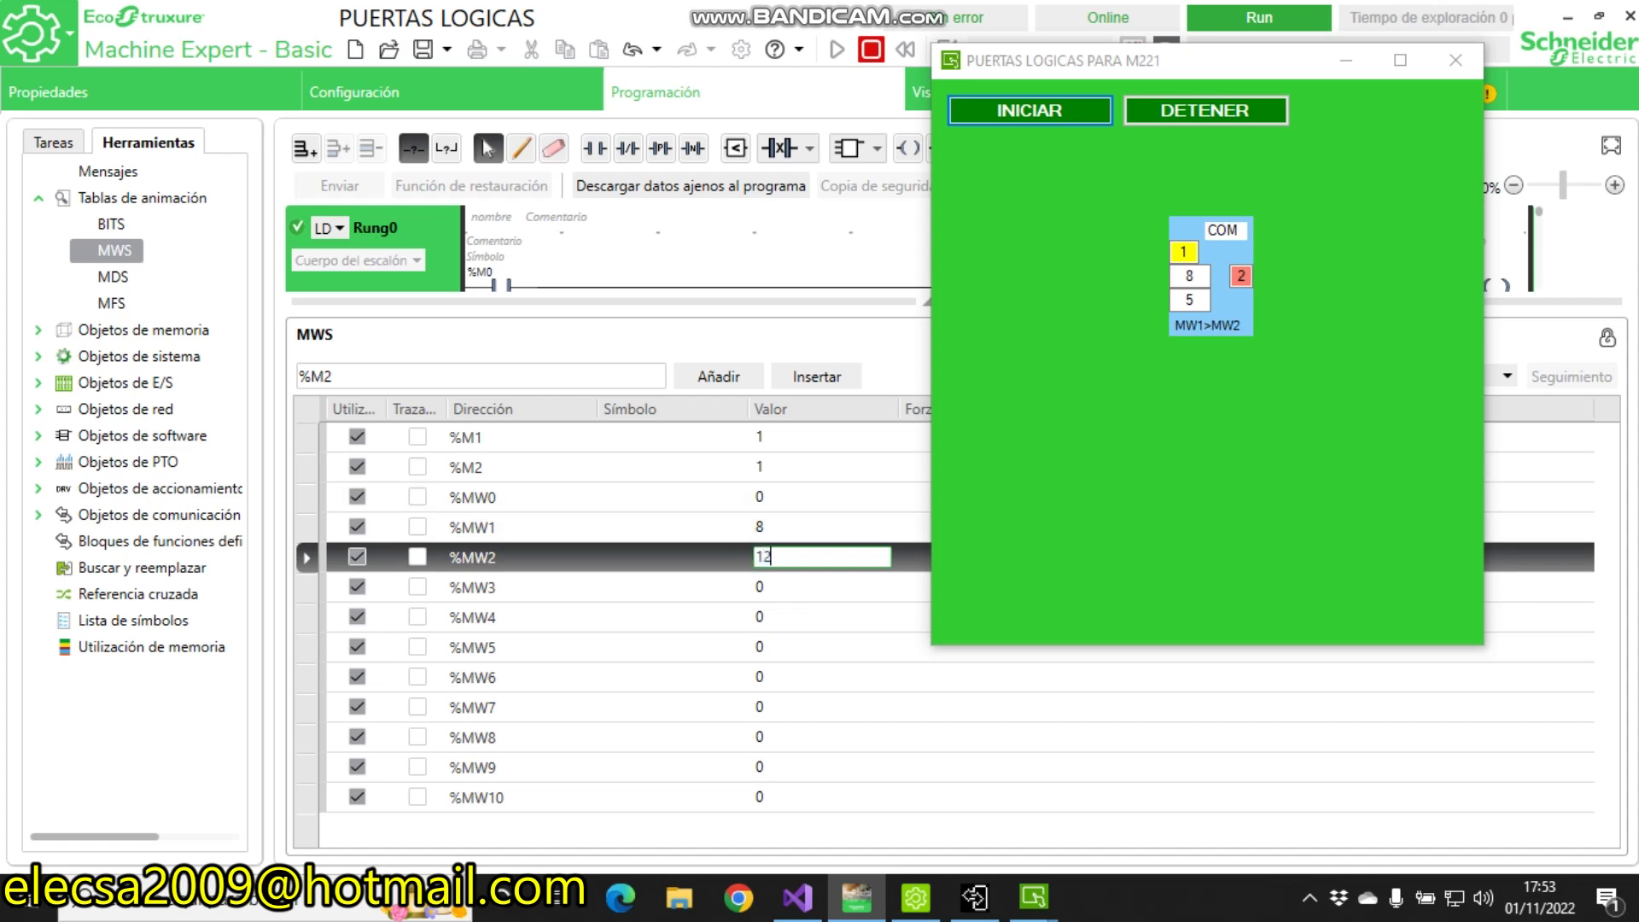
pyautogui.press('Return')
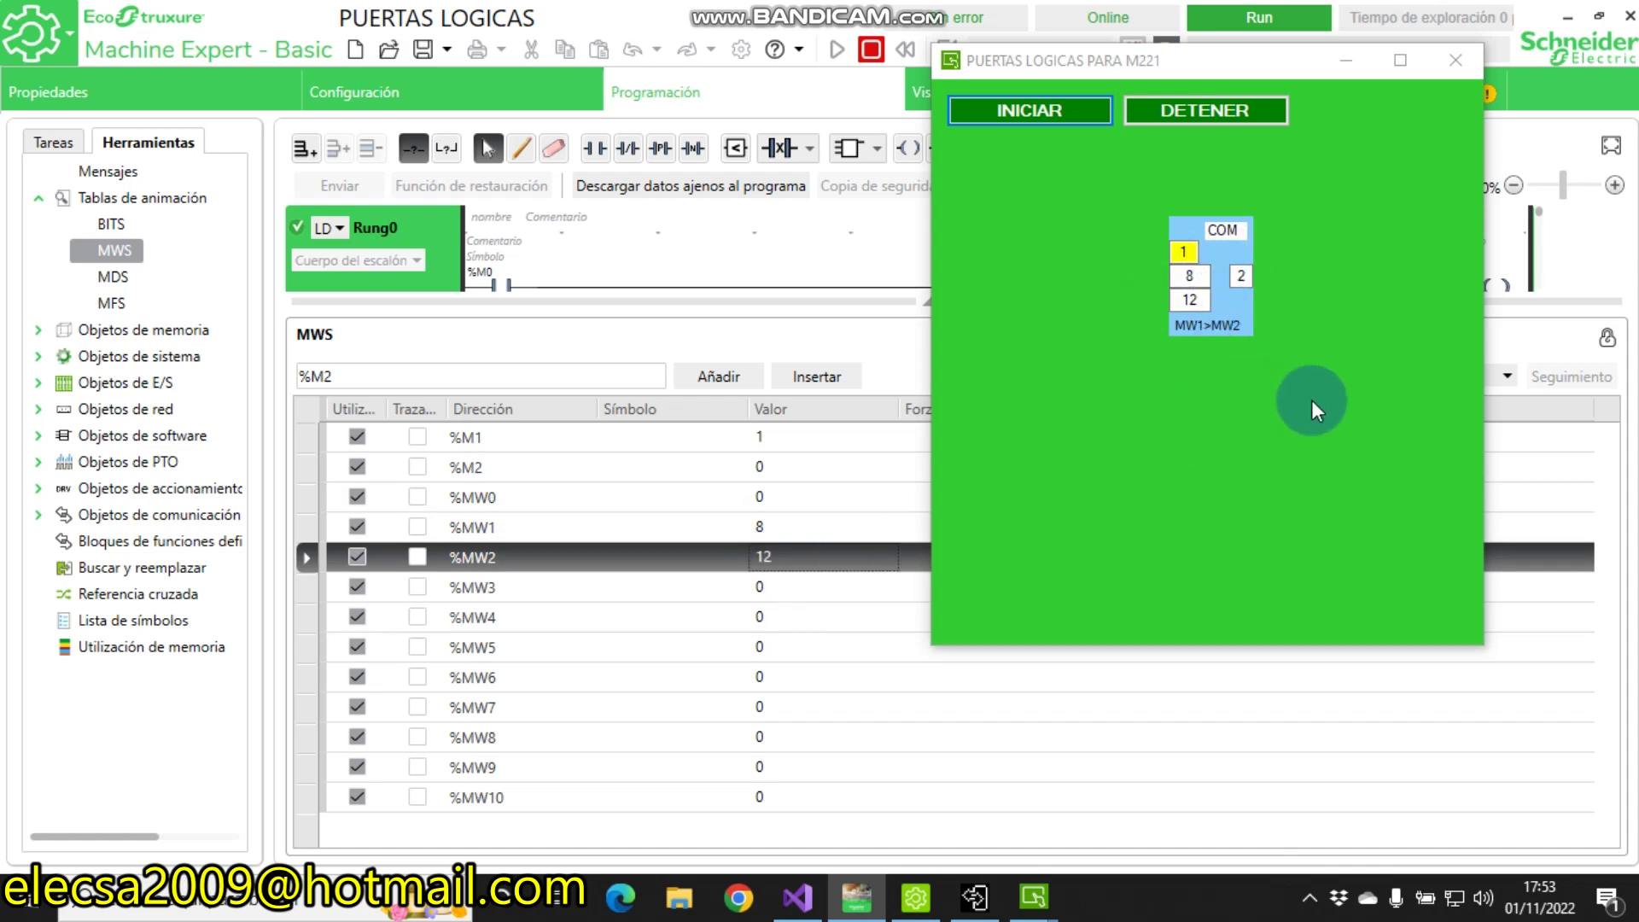
# Step: Set the enabling bit %M1 to 0 and %MW2 to 33 to test the comparator while disabled
pyautogui.doubleClick(795, 437)
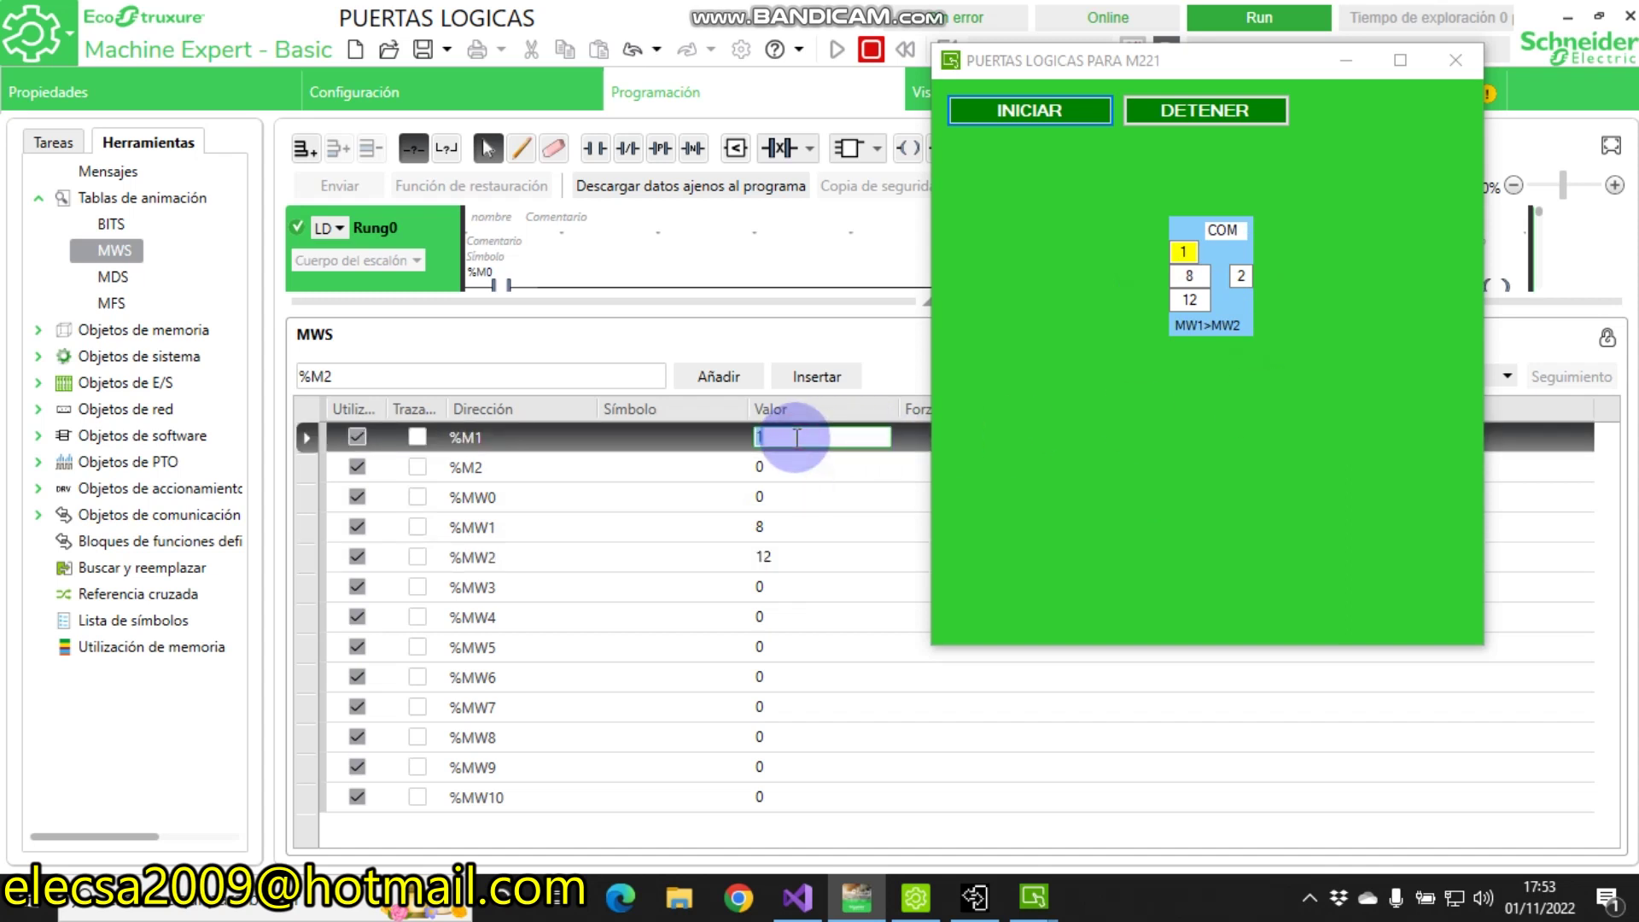
pyautogui.write('0')
pyautogui.press('Return')
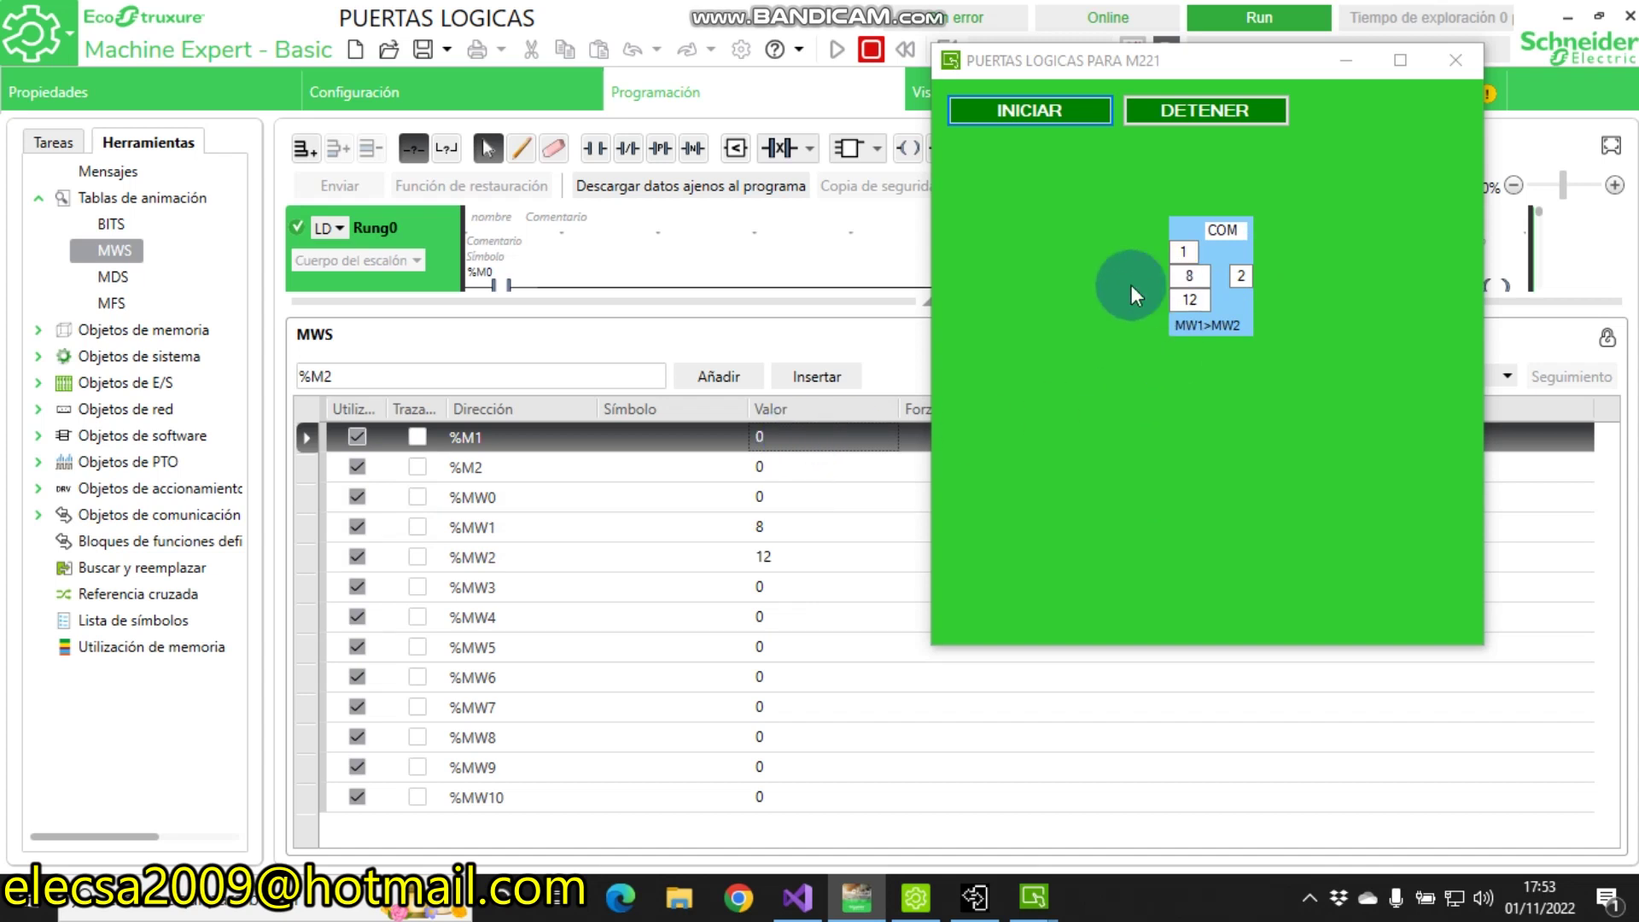
pyautogui.doubleClick(794, 556)
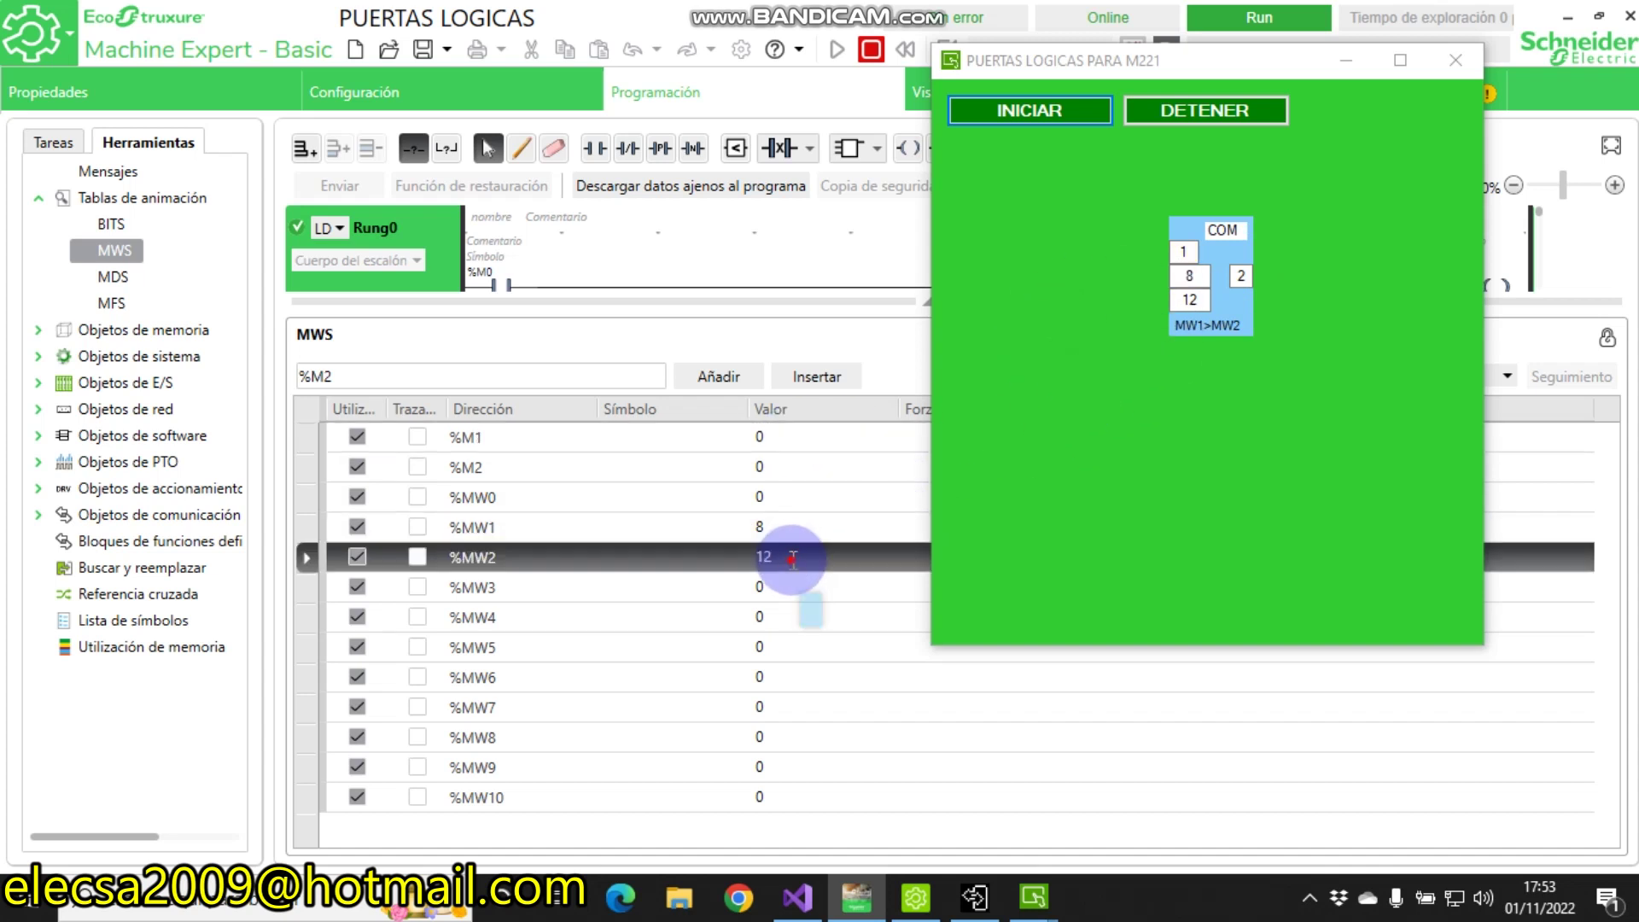
pyautogui.write('33')
pyautogui.press('Return')
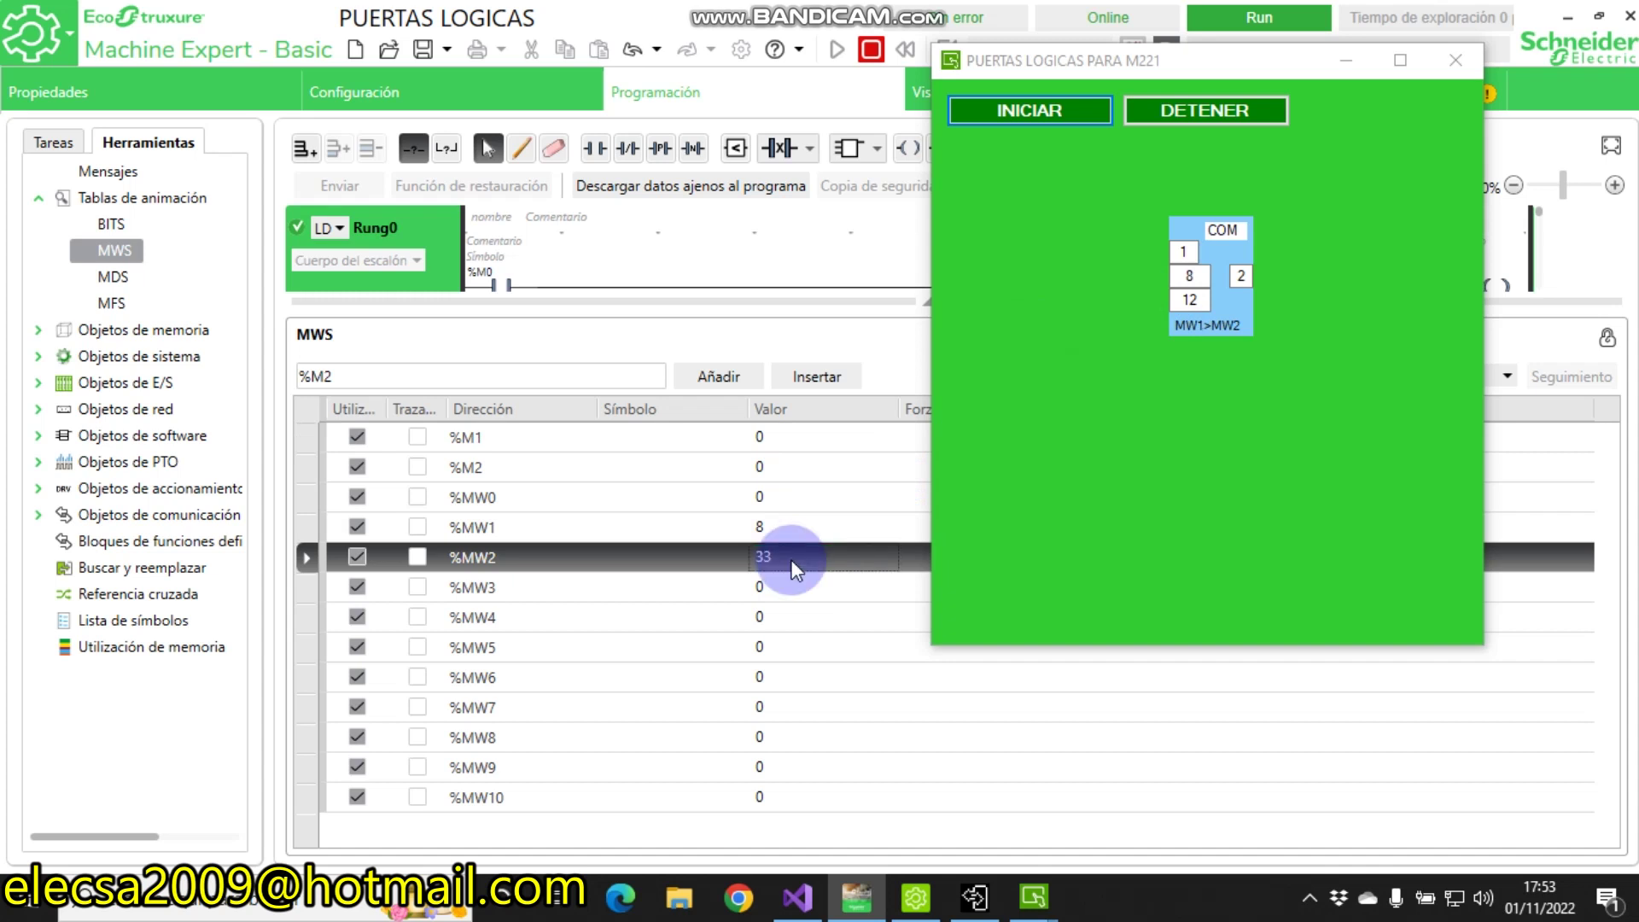
# Step: Set %MW1 to 44 and %MW2 to 55 in the animation table to test the comparator while it is disabled
pyautogui.doubleClick(781, 526)
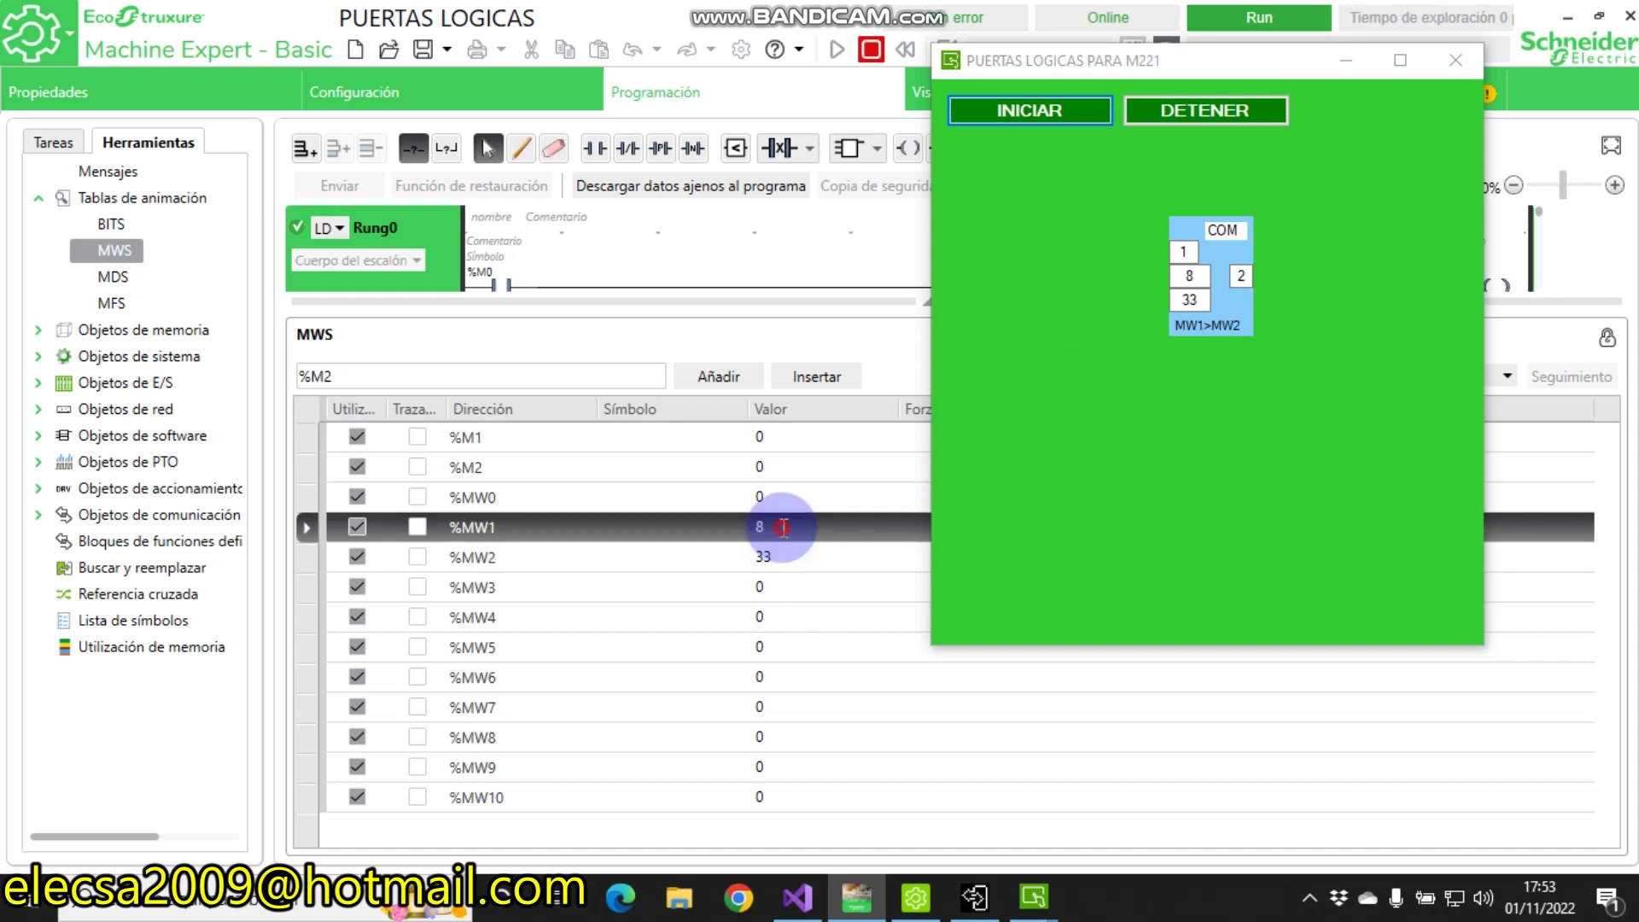
pyautogui.write('44')
pyautogui.press('Return')
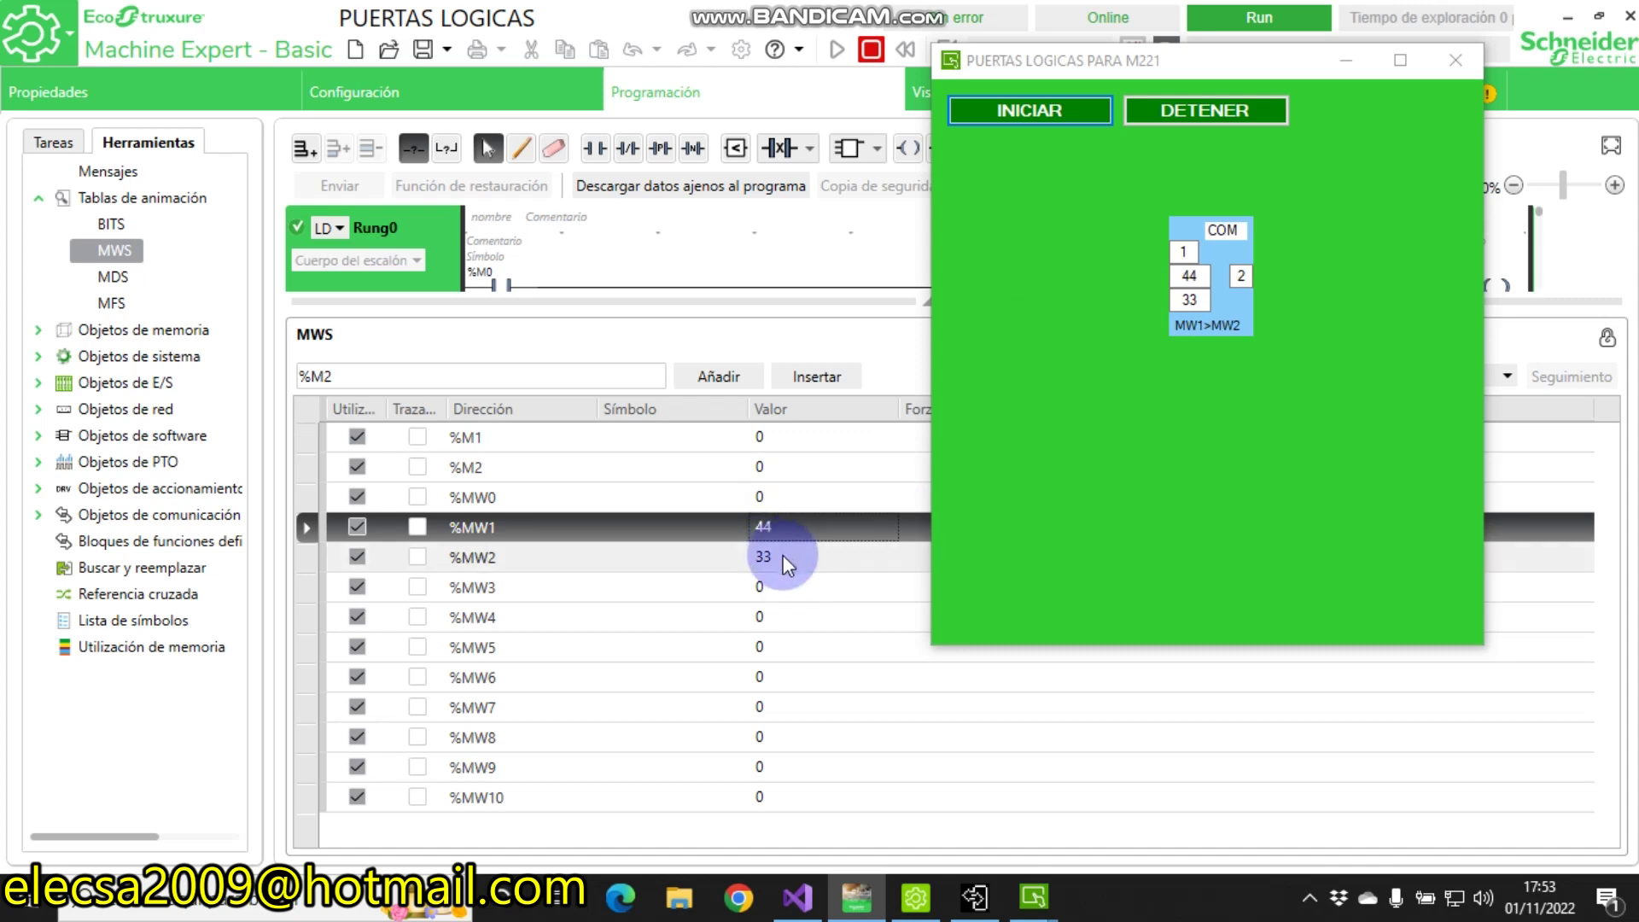
pyautogui.doubleClick(781, 554)
pyautogui.write('55')
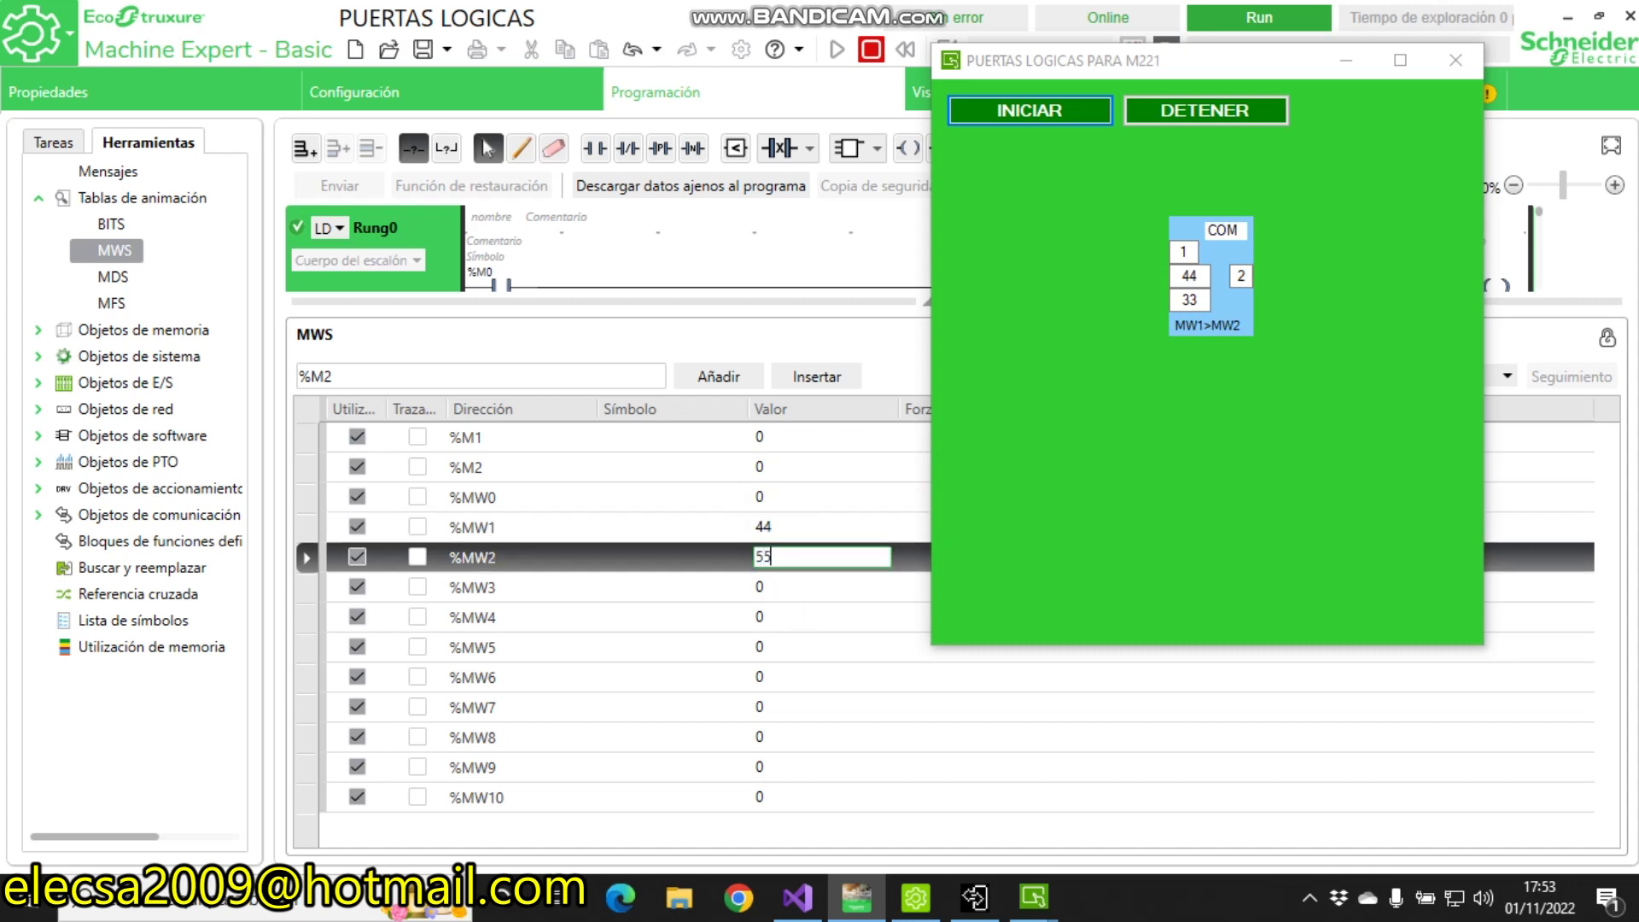
pyautogui.press('Return')
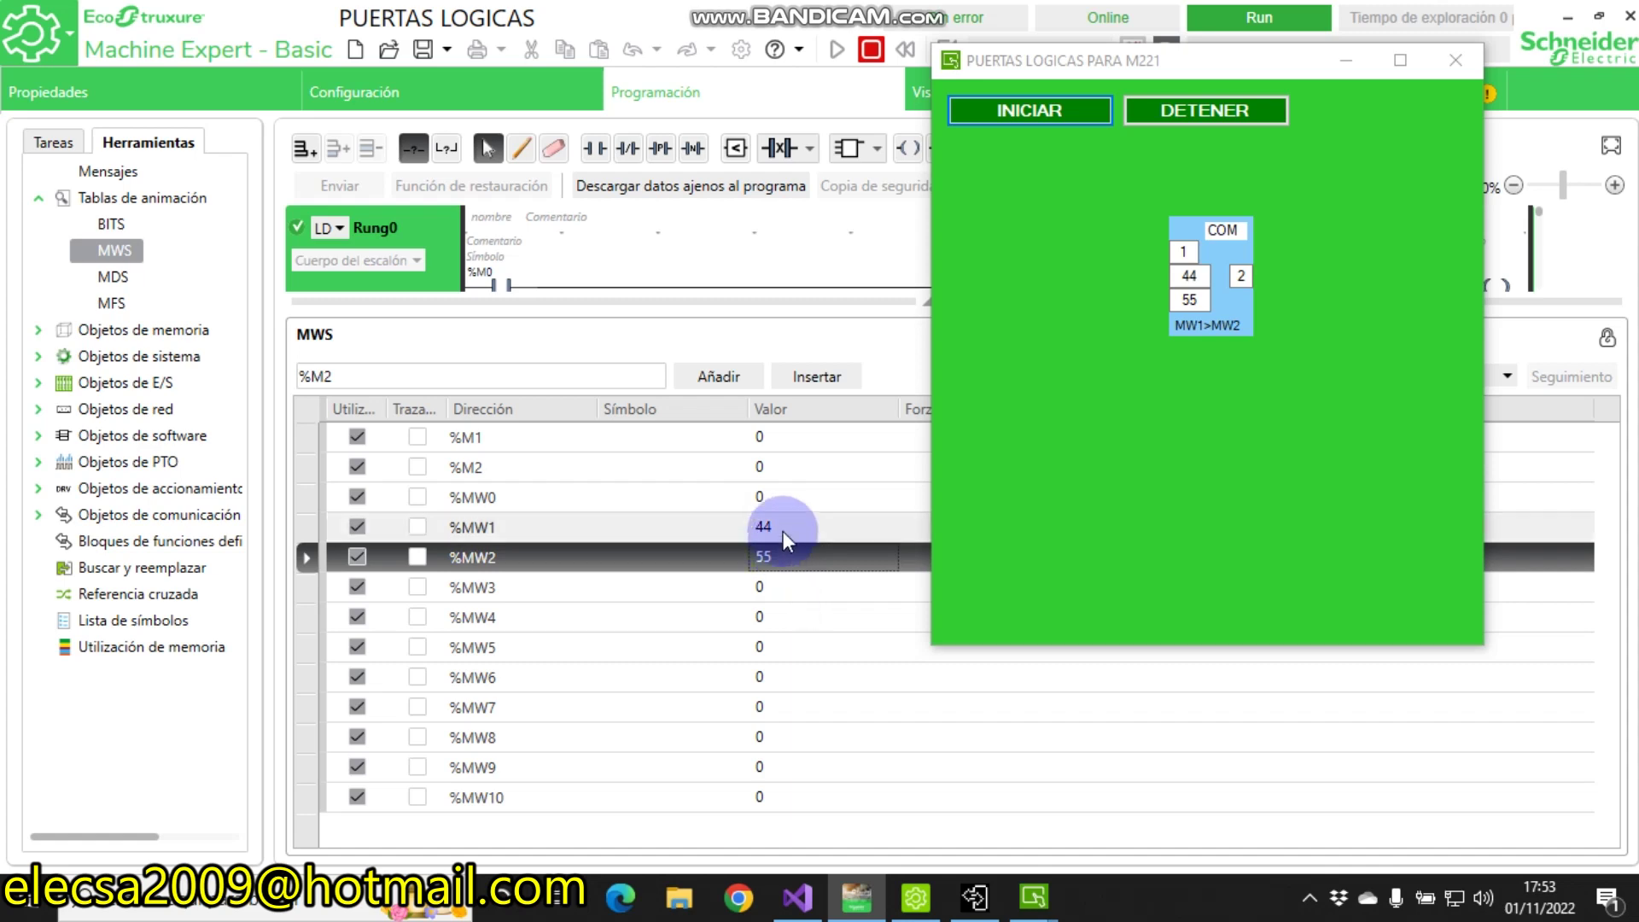
# Step: Set %MW1 to 66 and enable the comparator by setting %M1 to 1
pyautogui.doubleClick(783, 529)
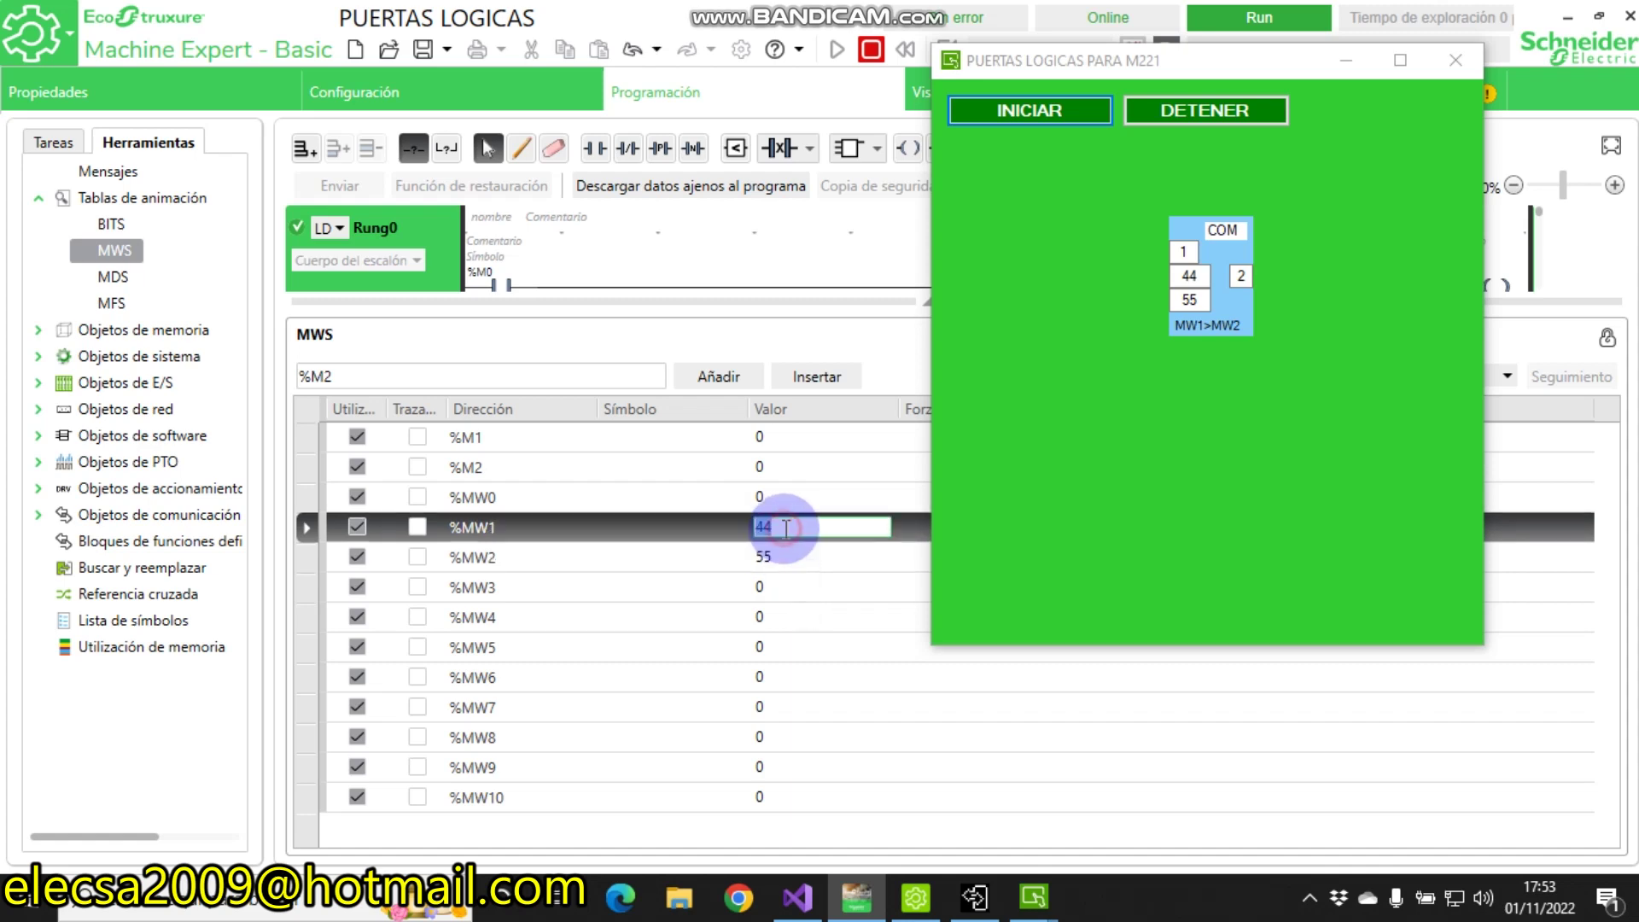
pyautogui.write('66')
pyautogui.press('Return')
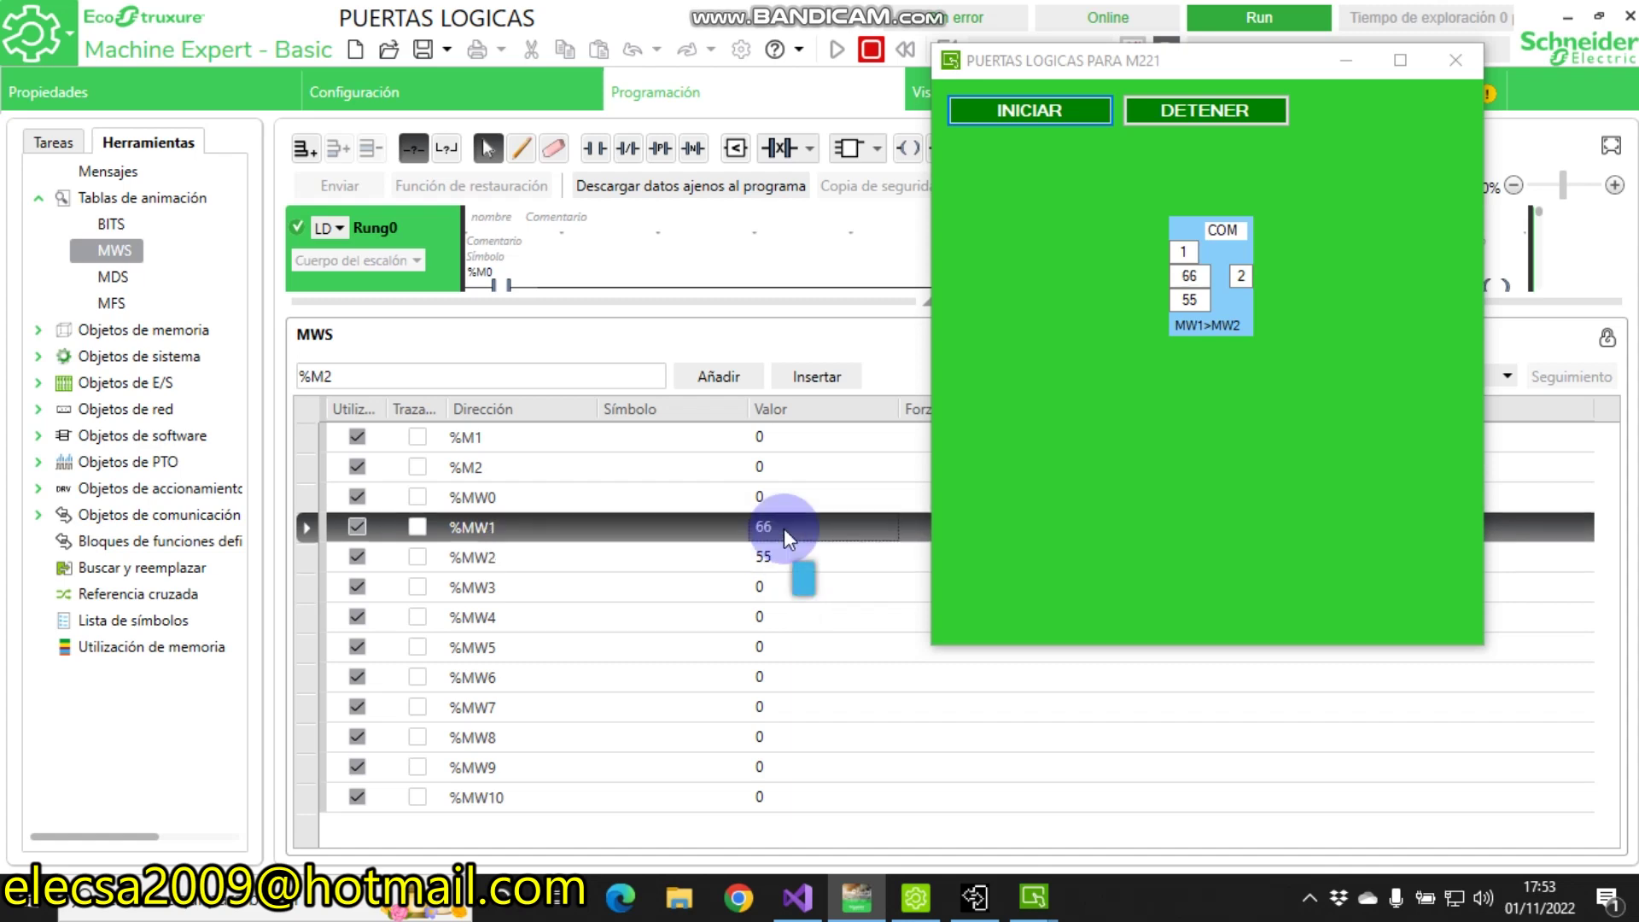
pyautogui.doubleClick(785, 437)
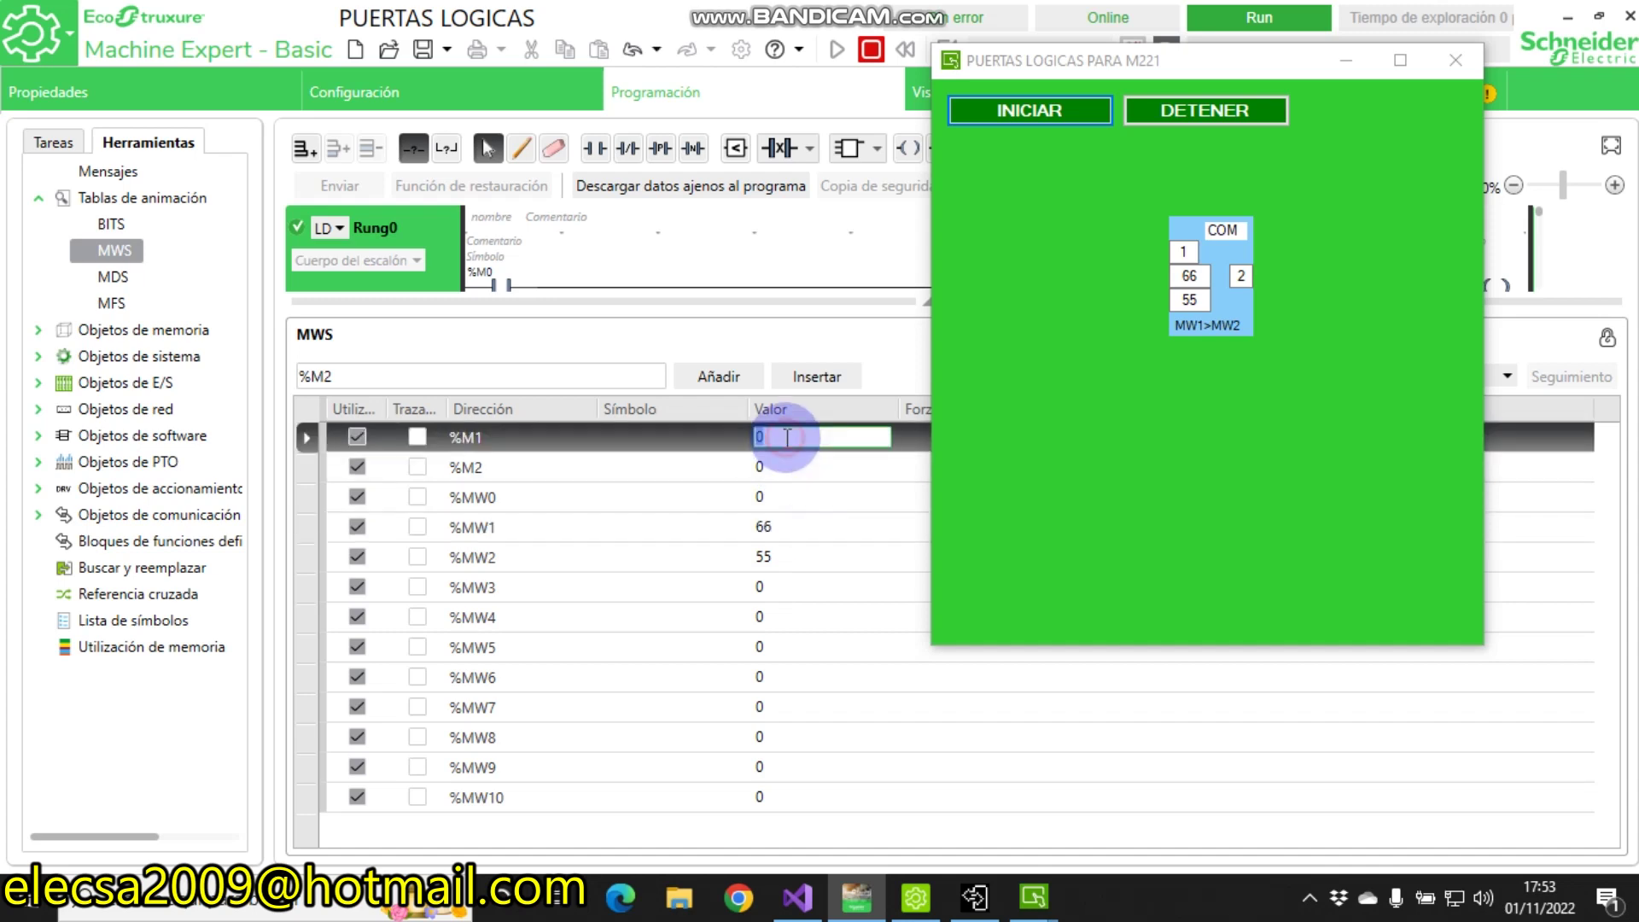
pyautogui.write('1')
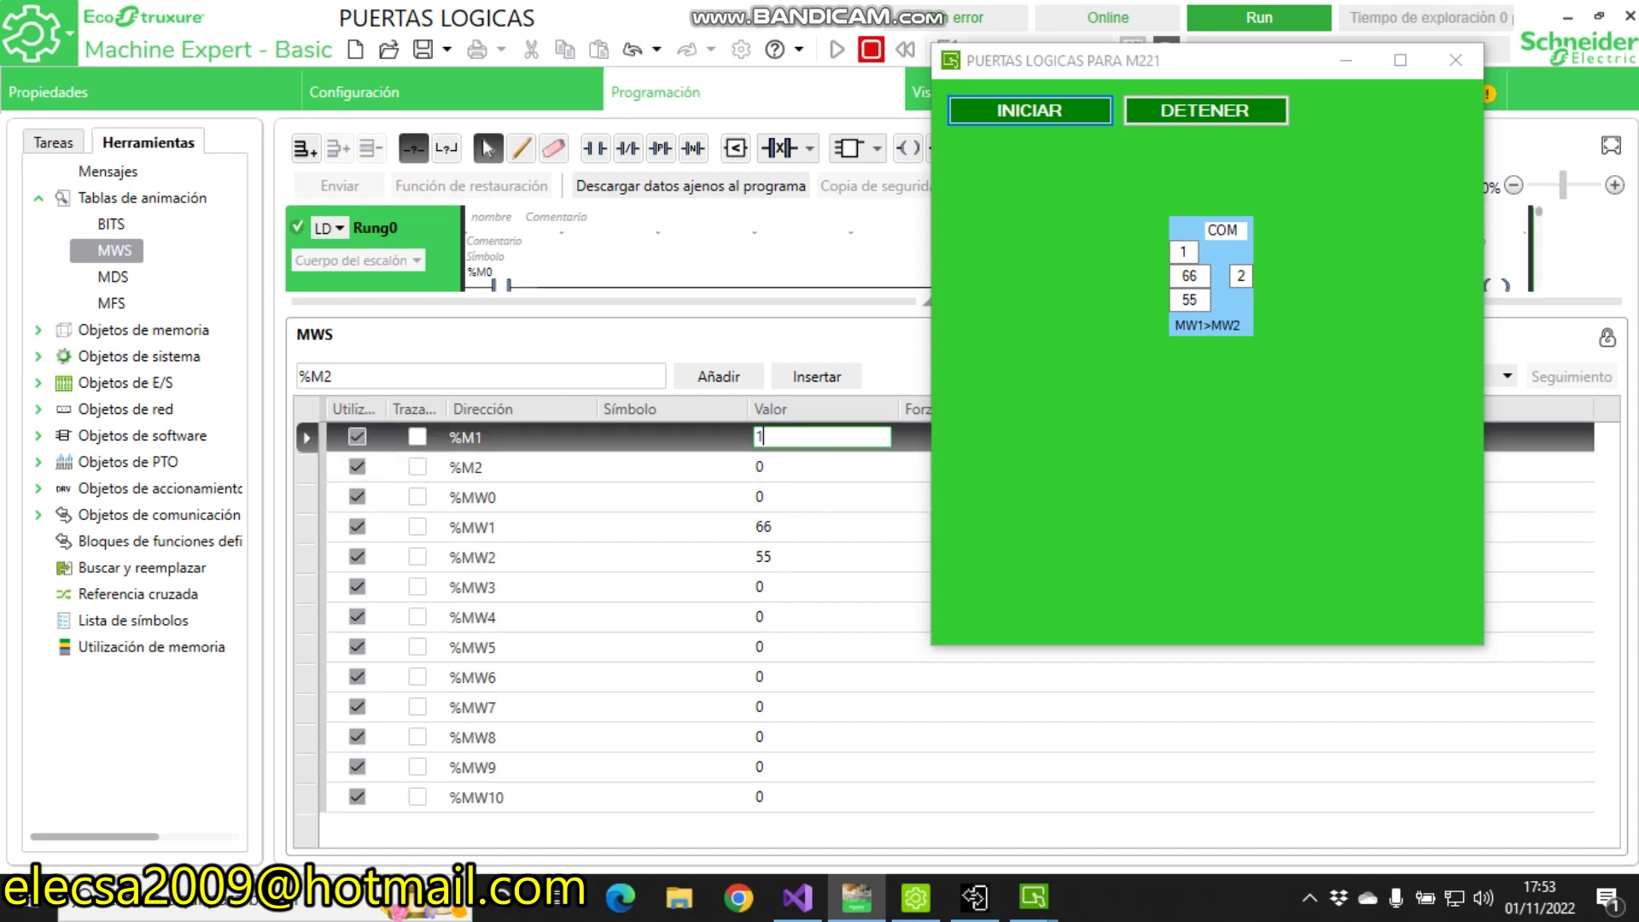
pyautogui.press('Return')
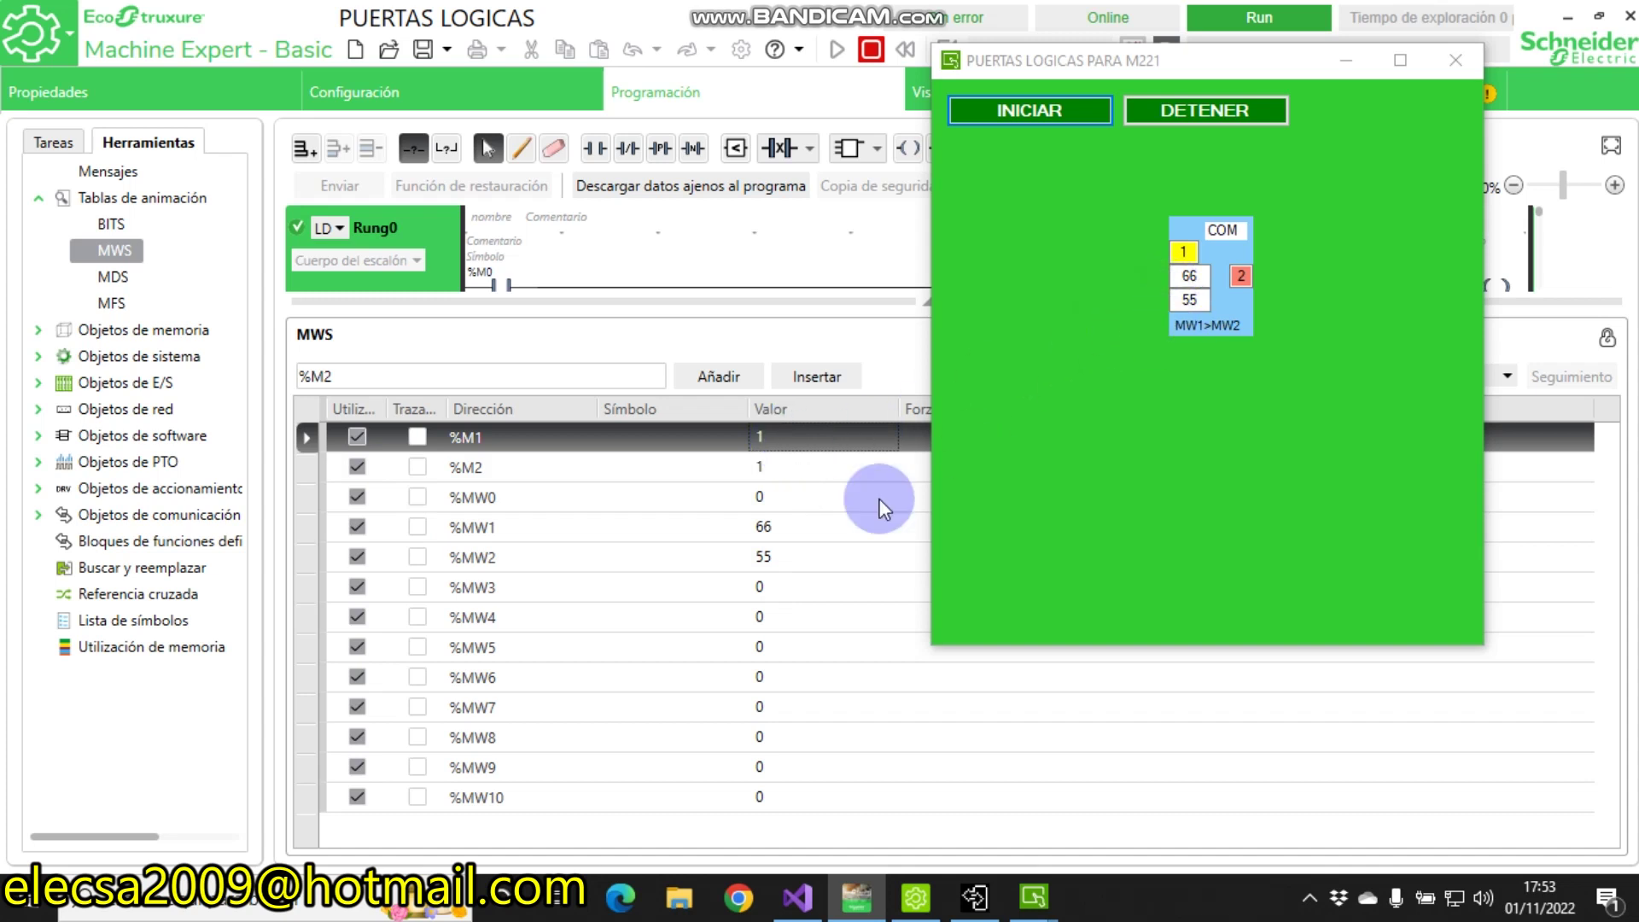
# Step: Disable the comparator by setting %M1 to 0 and change %MW2 to 99
pyautogui.click(774, 431)
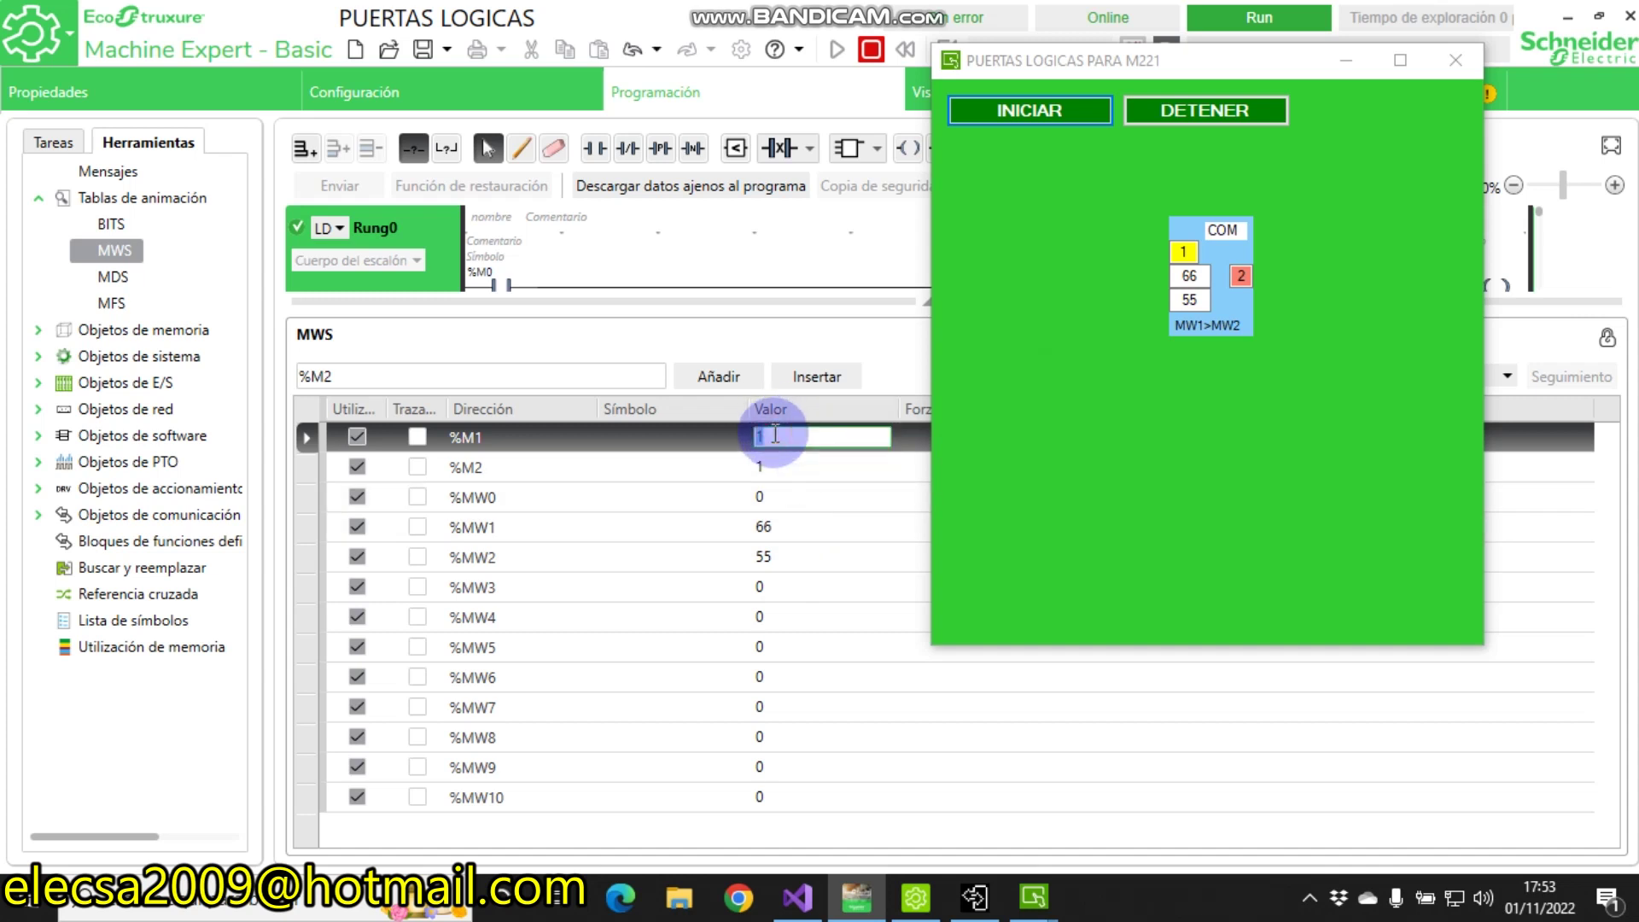
pyautogui.write('0')
pyautogui.press('Return')
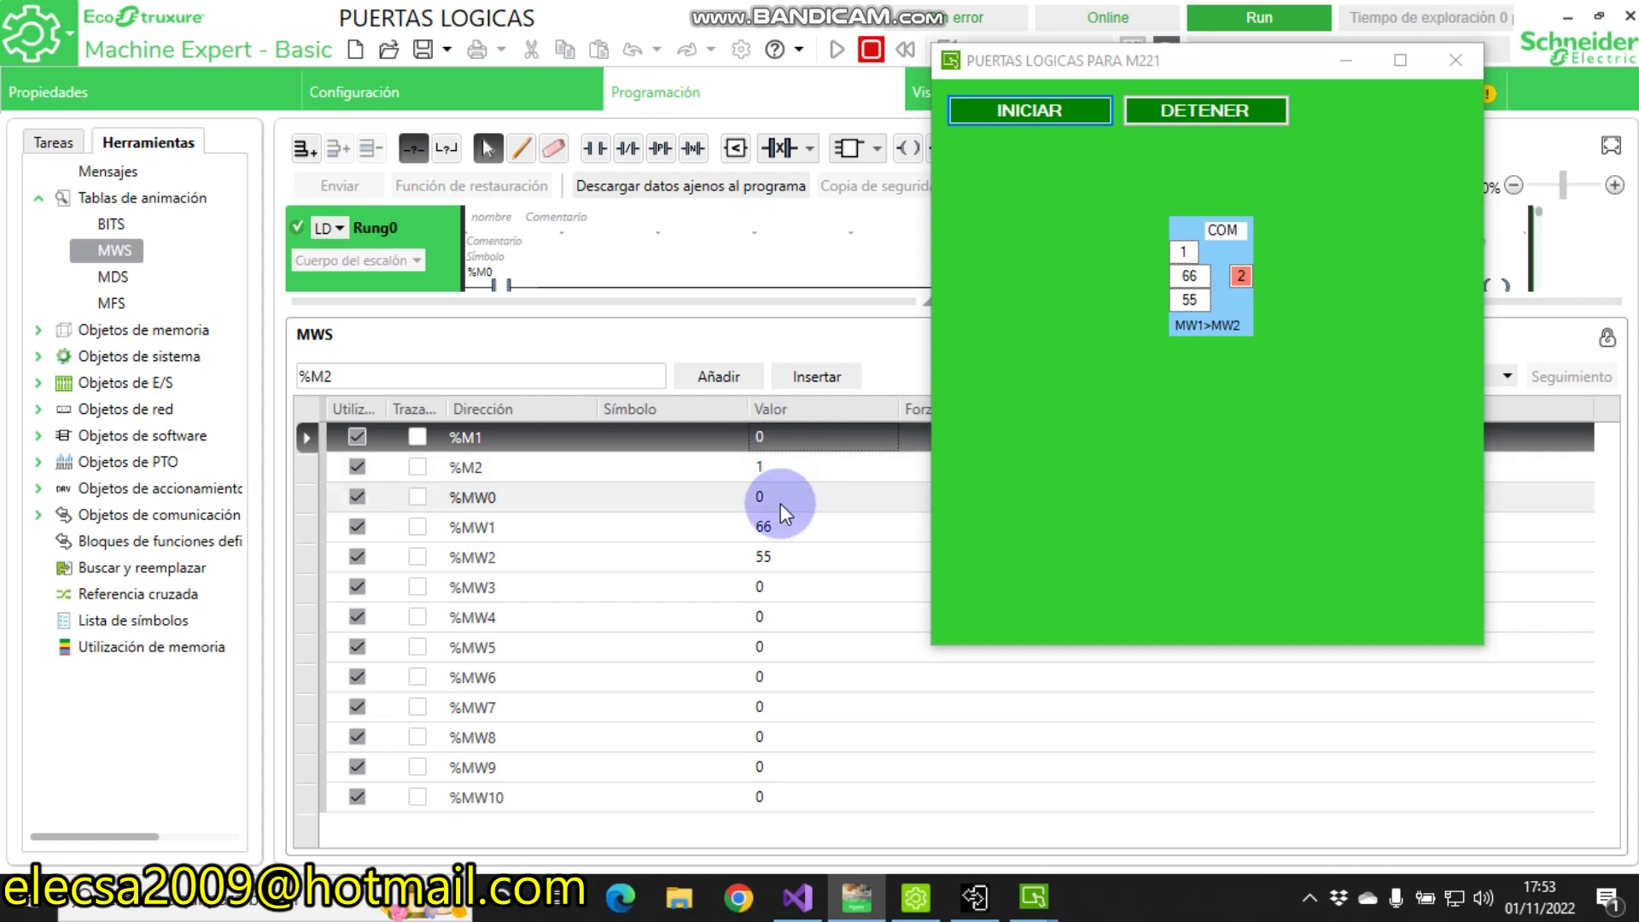
pyautogui.click(787, 557)
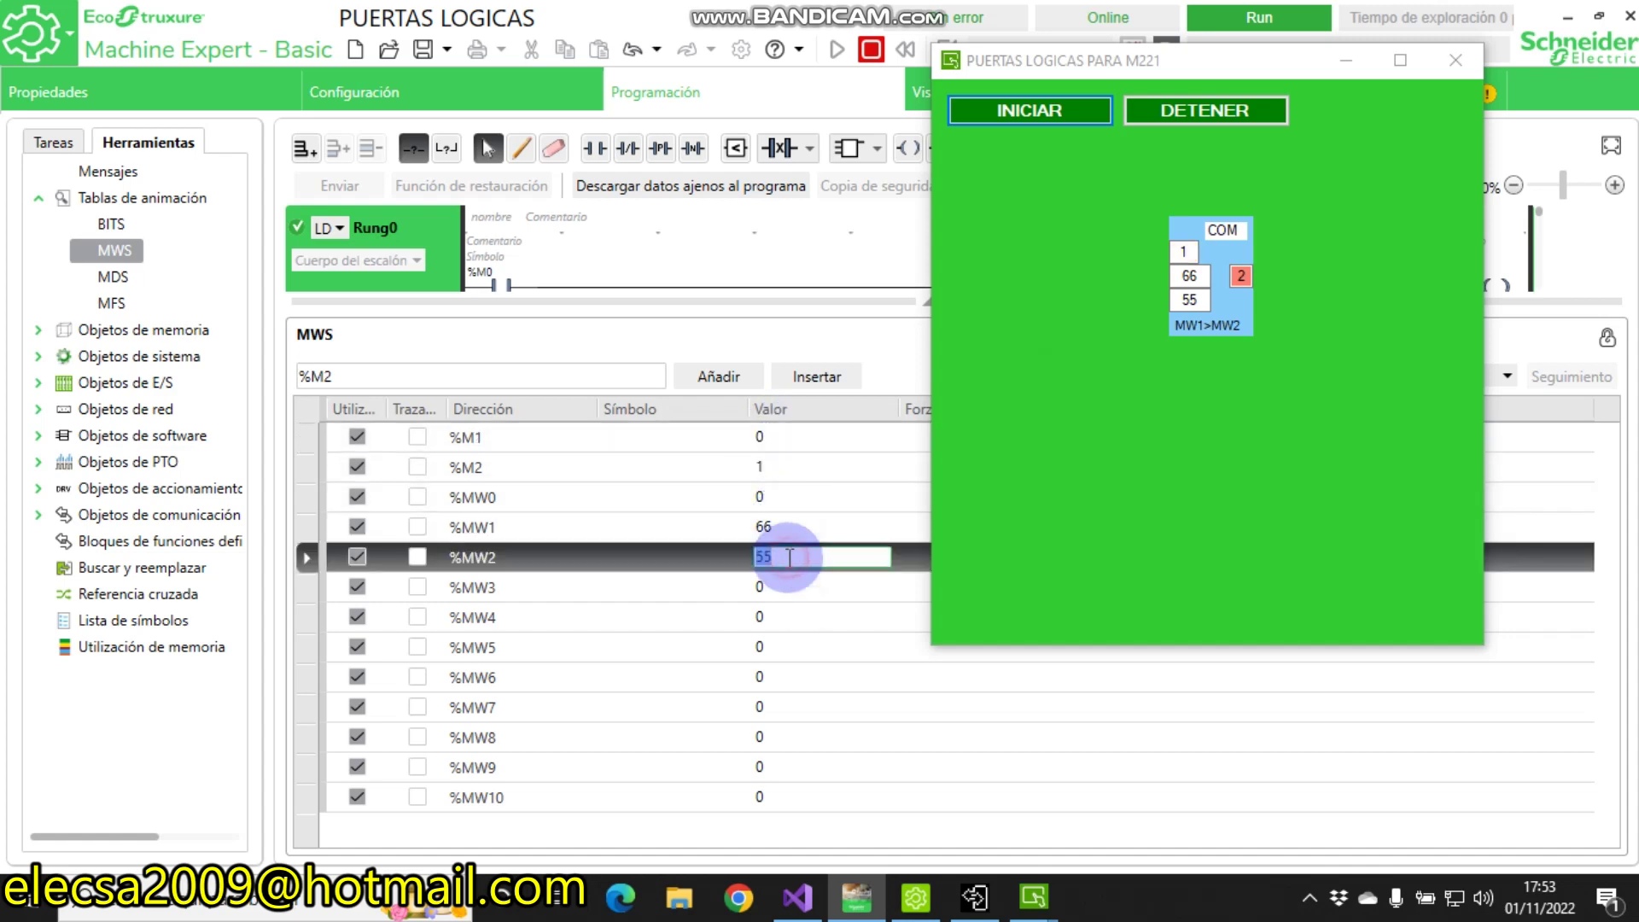
pyautogui.write('99')
pyautogui.press('Return')
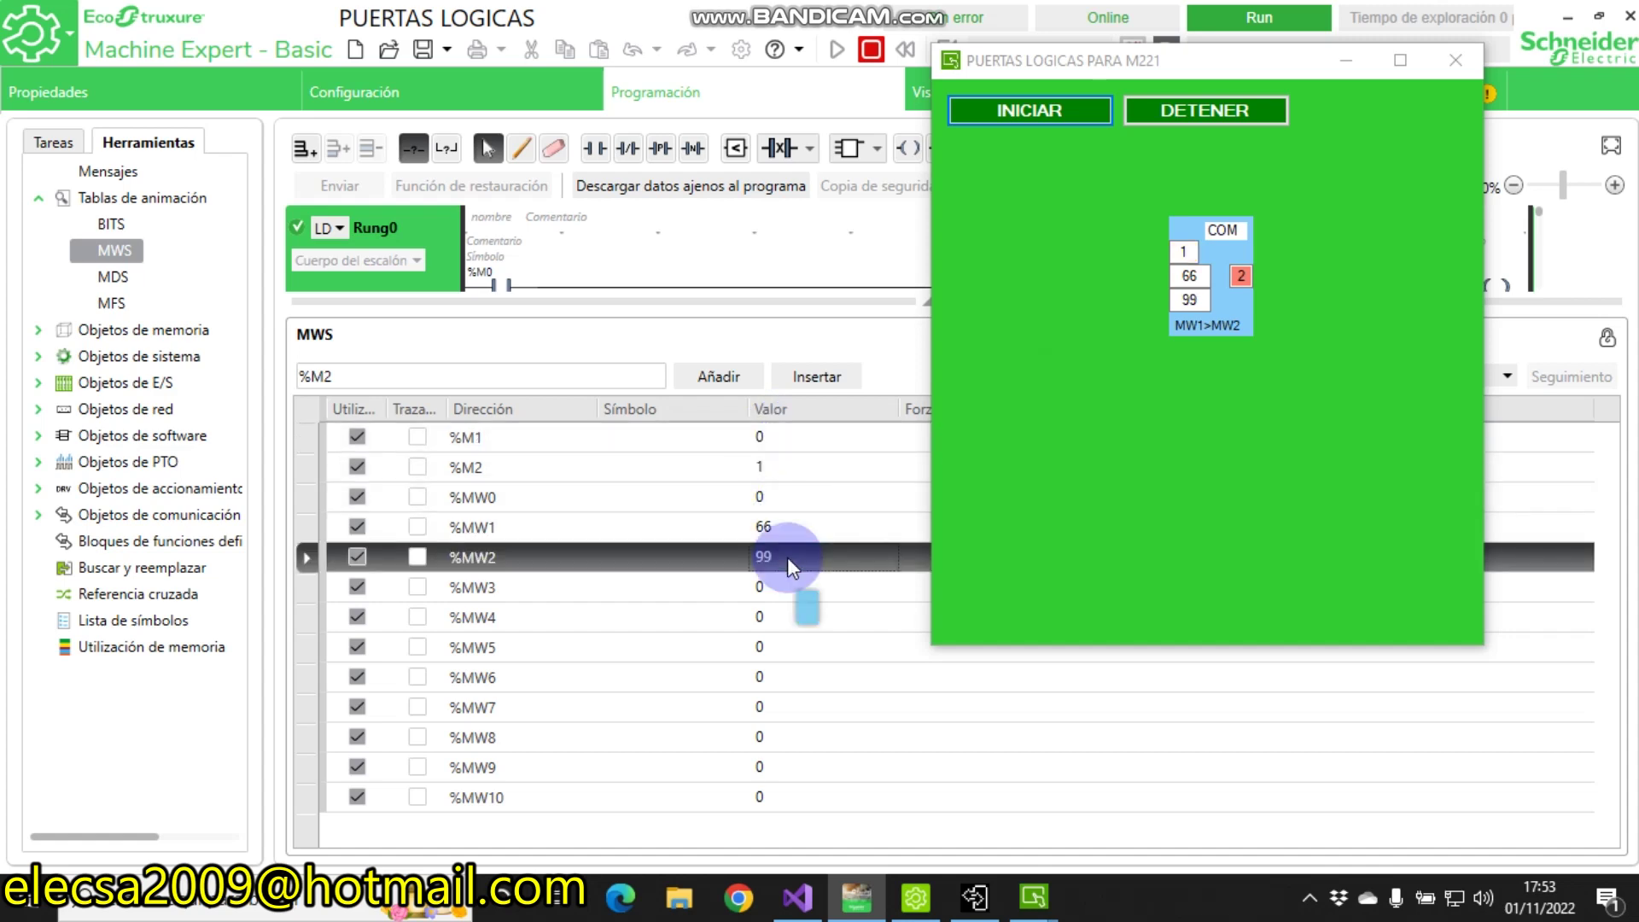
# Step: Reset the output bit %M2 to 0 in the animation table and check the comparator block in the running form
pyautogui.click(782, 471)
pyautogui.write('0')
pyautogui.press('Return')
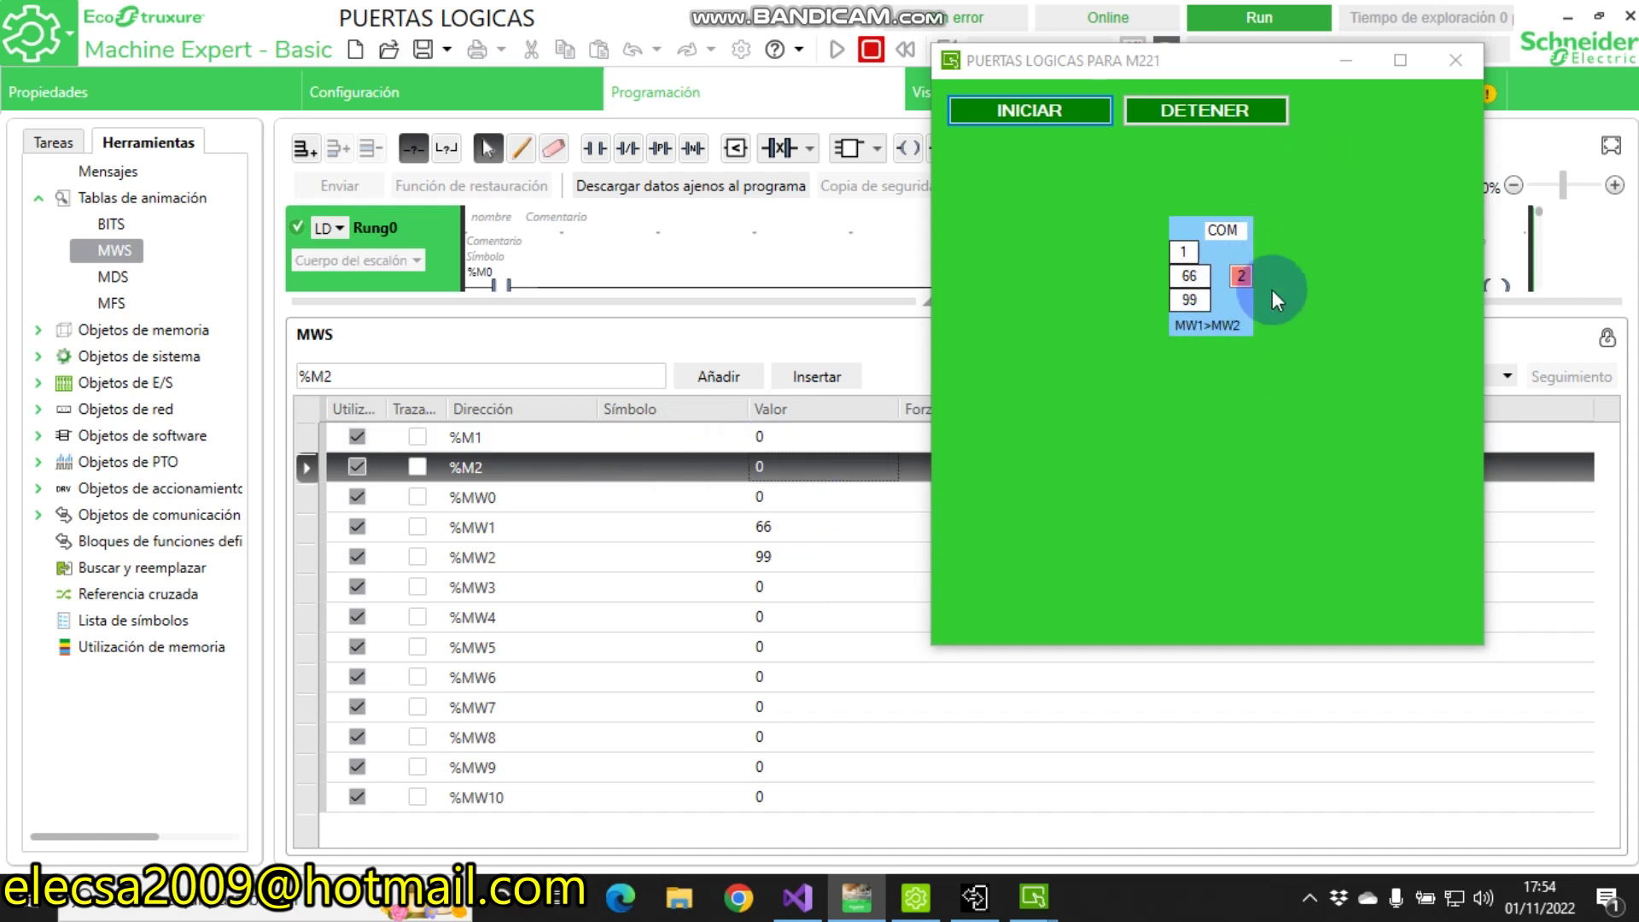
pyautogui.click(771, 585)
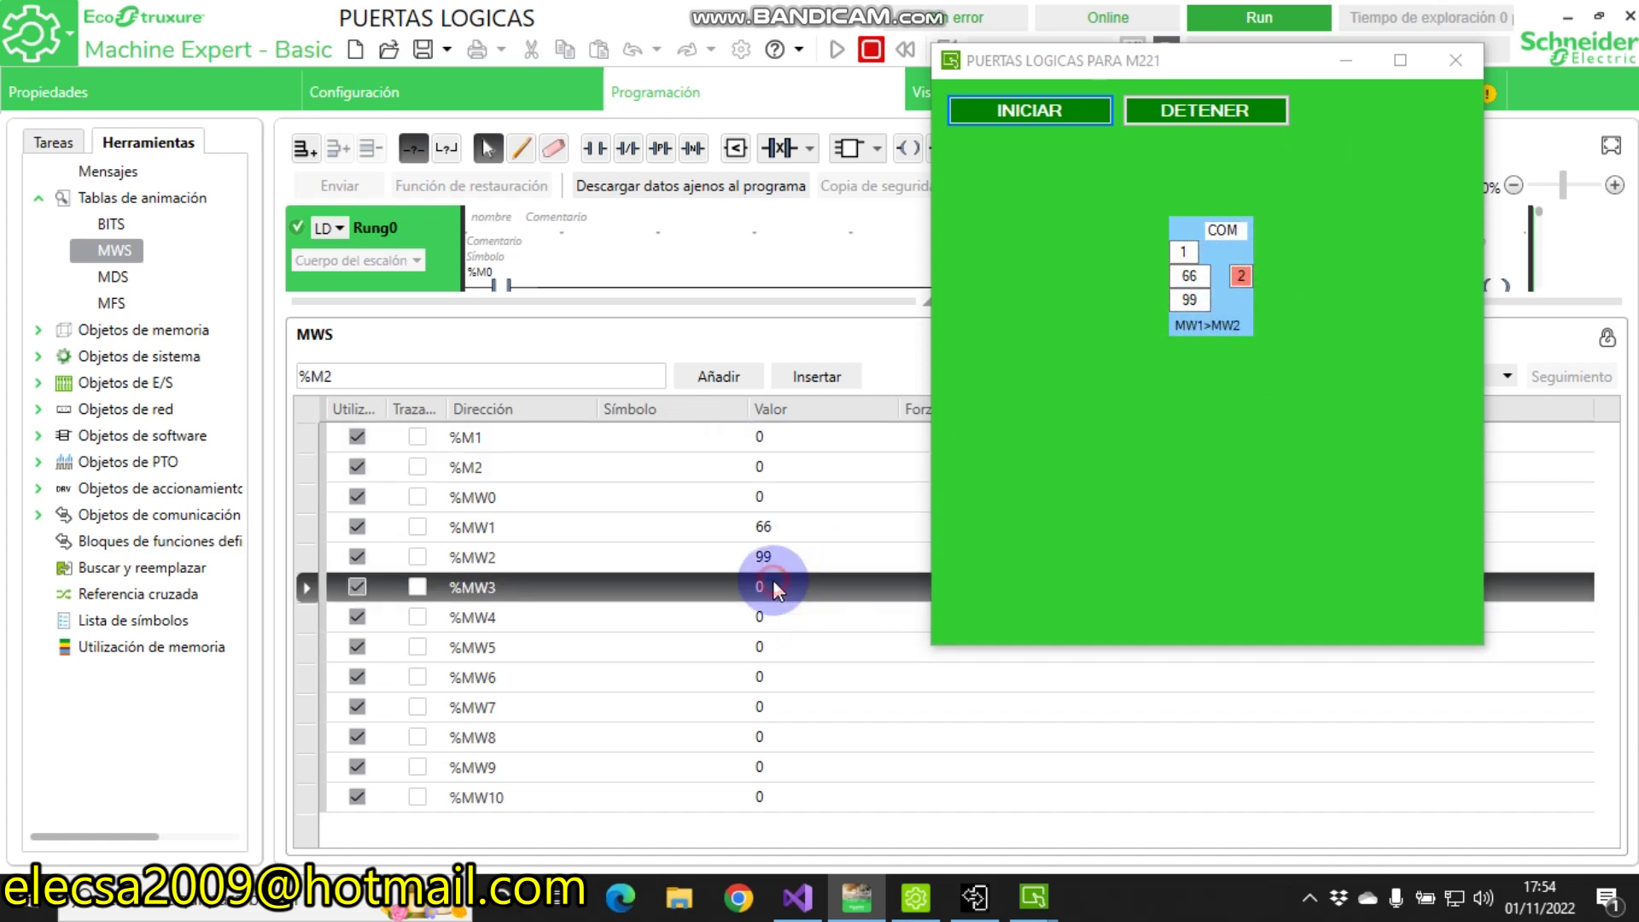
pyautogui.click(1192, 270)
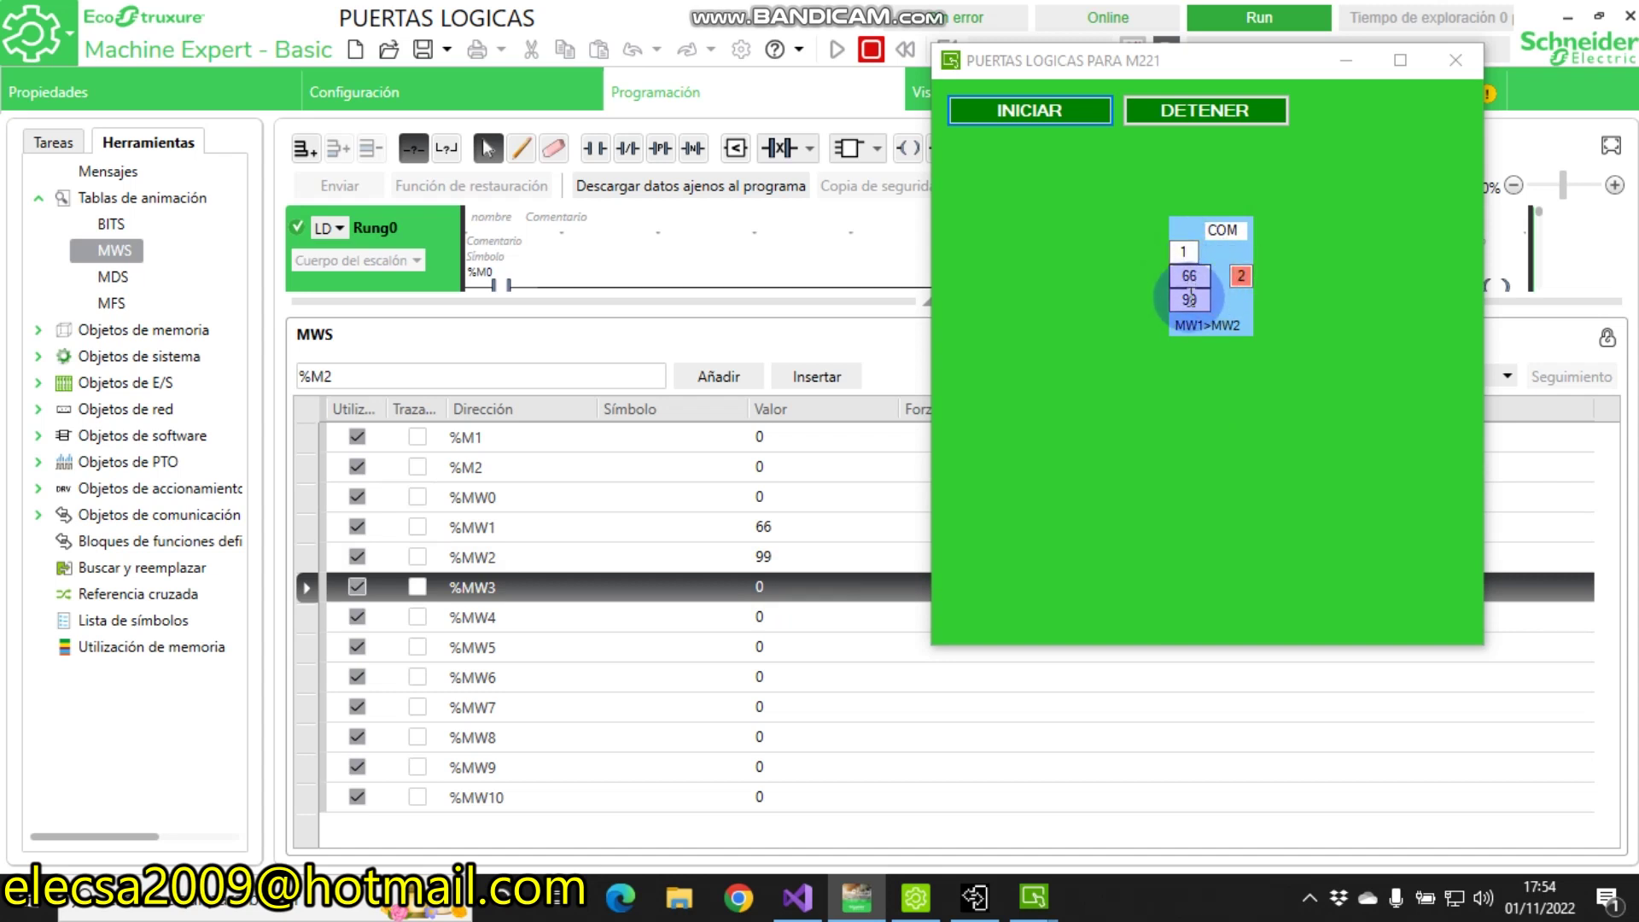
# Step: Set %MW2 to 100 and re-enable the comparator by setting %M1 to 1
pyautogui.doubleClick(790, 557)
pyautogui.write('100')
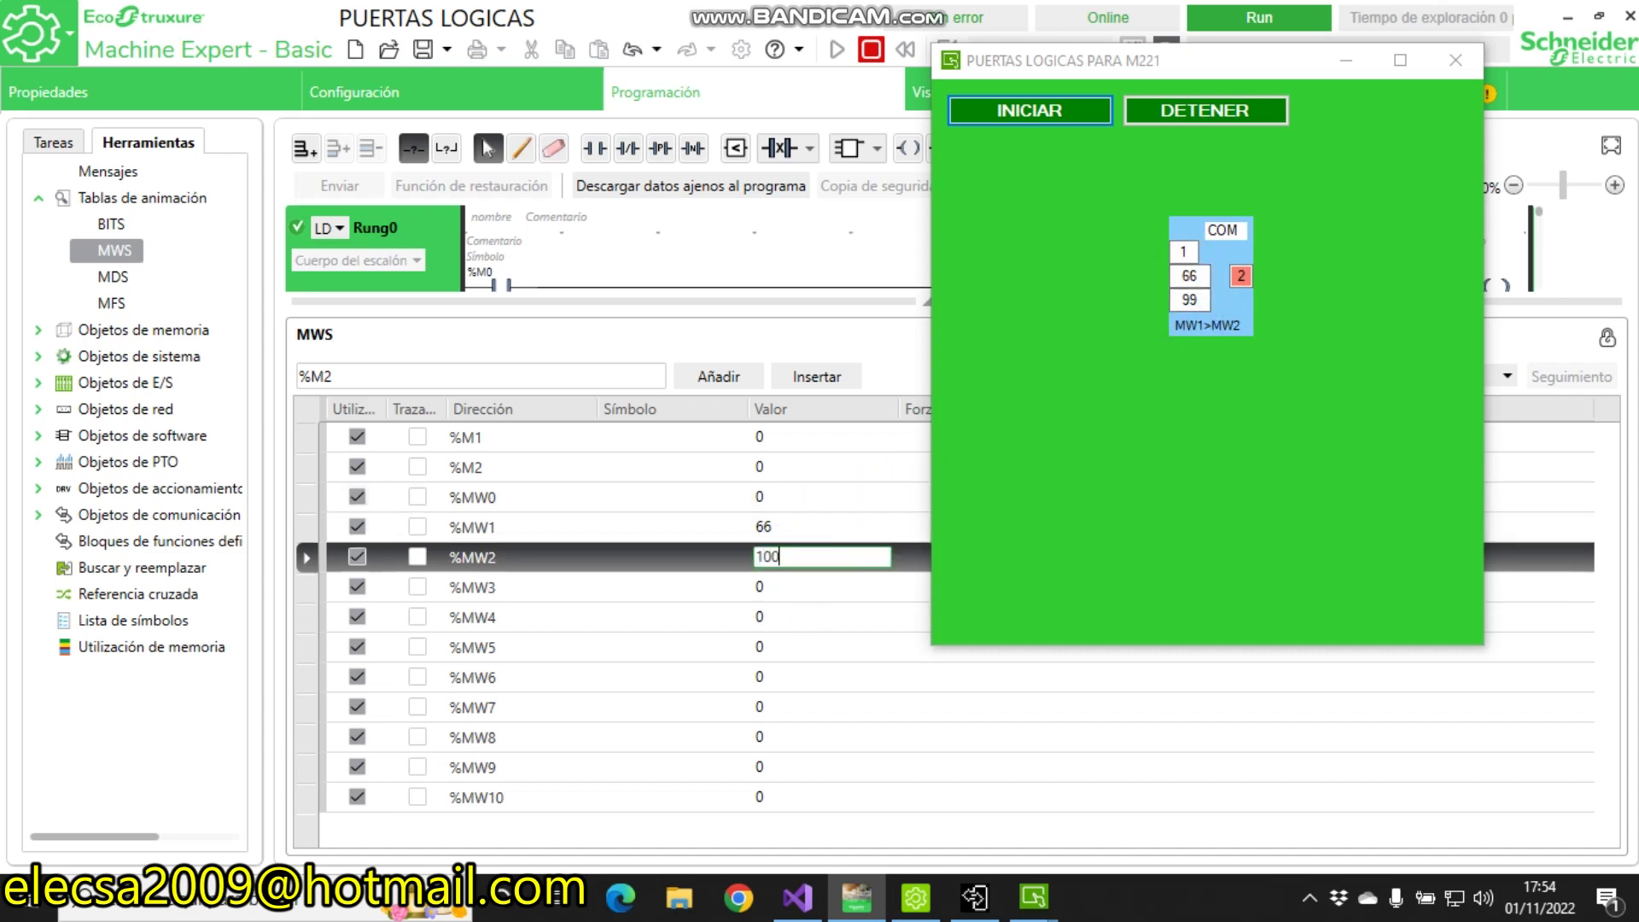
pyautogui.click(790, 556)
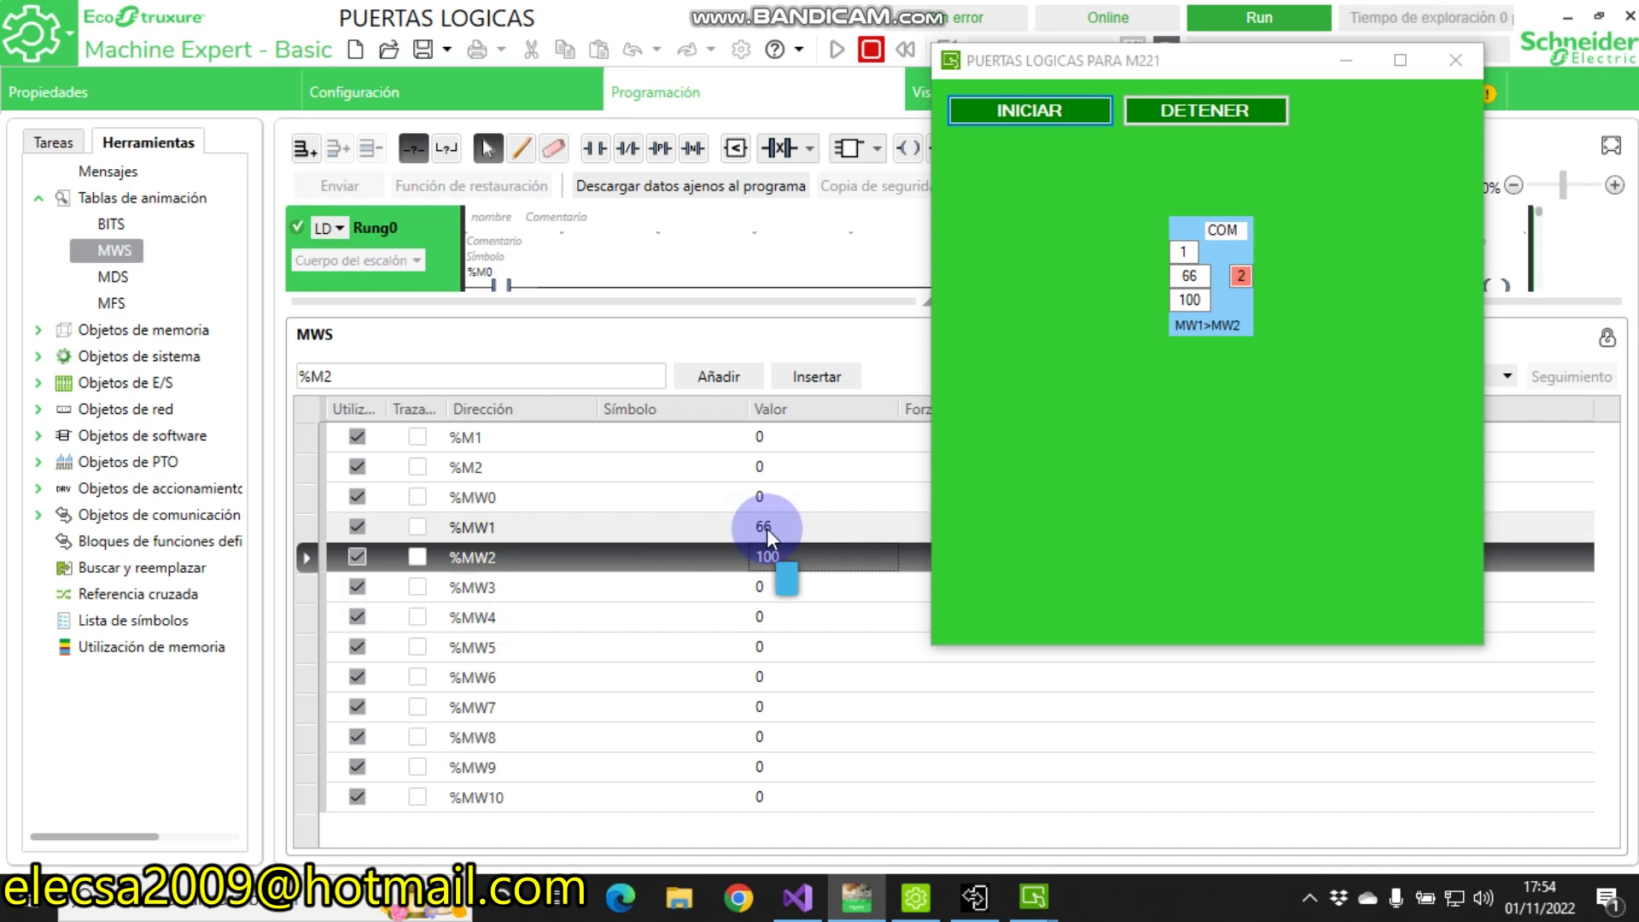
pyautogui.click(769, 438)
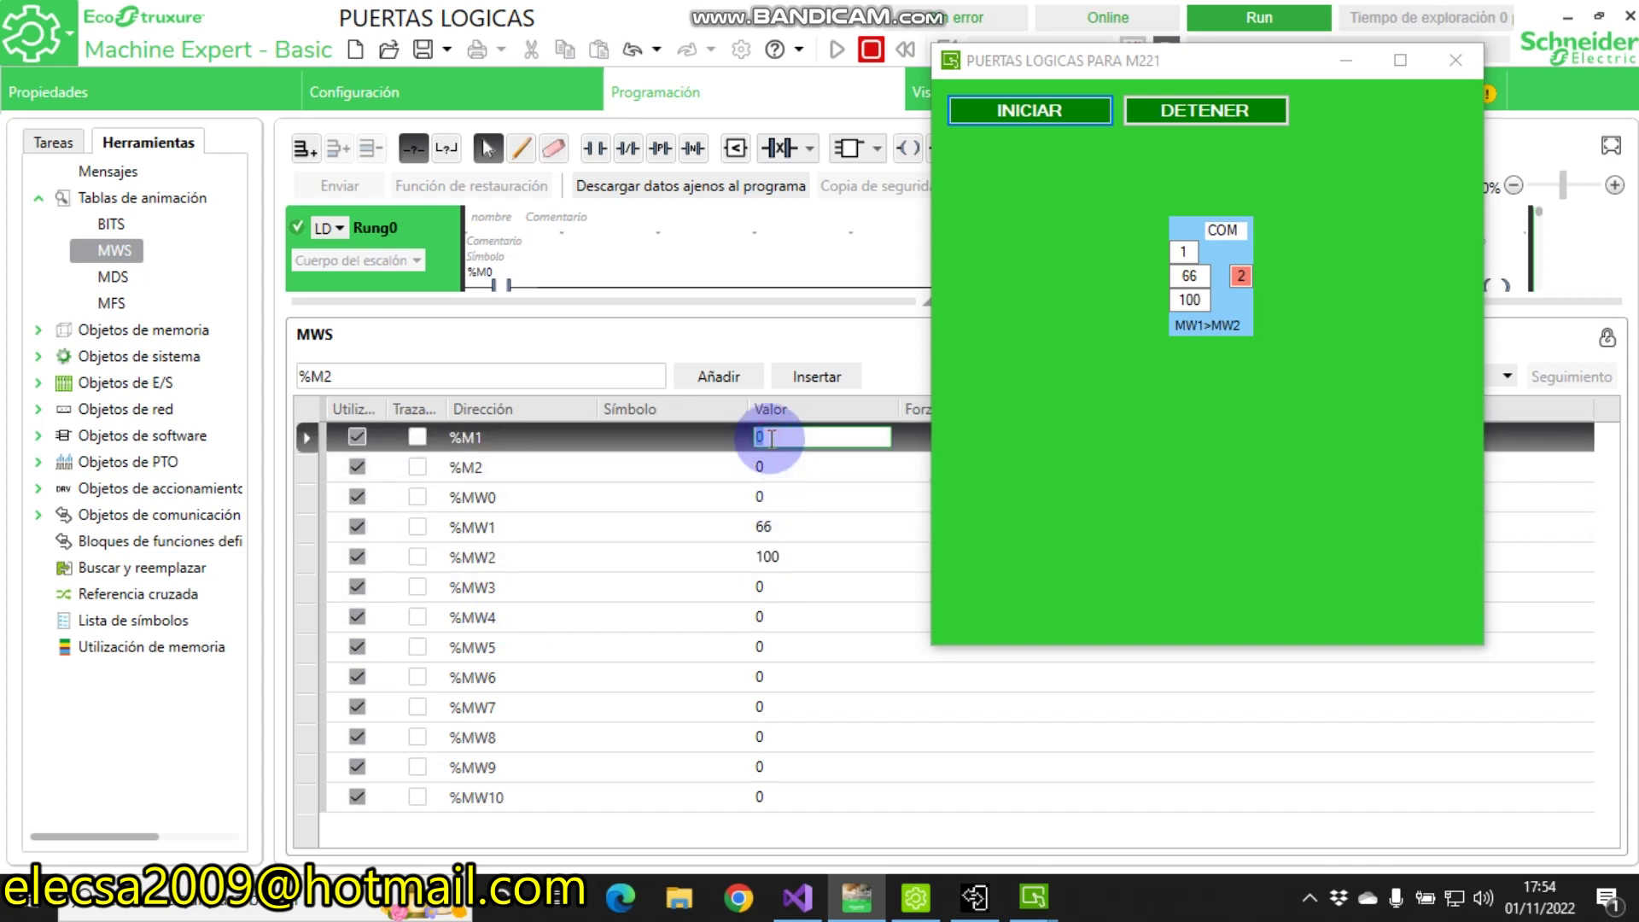
pyautogui.write('1')
pyautogui.click(769, 438)
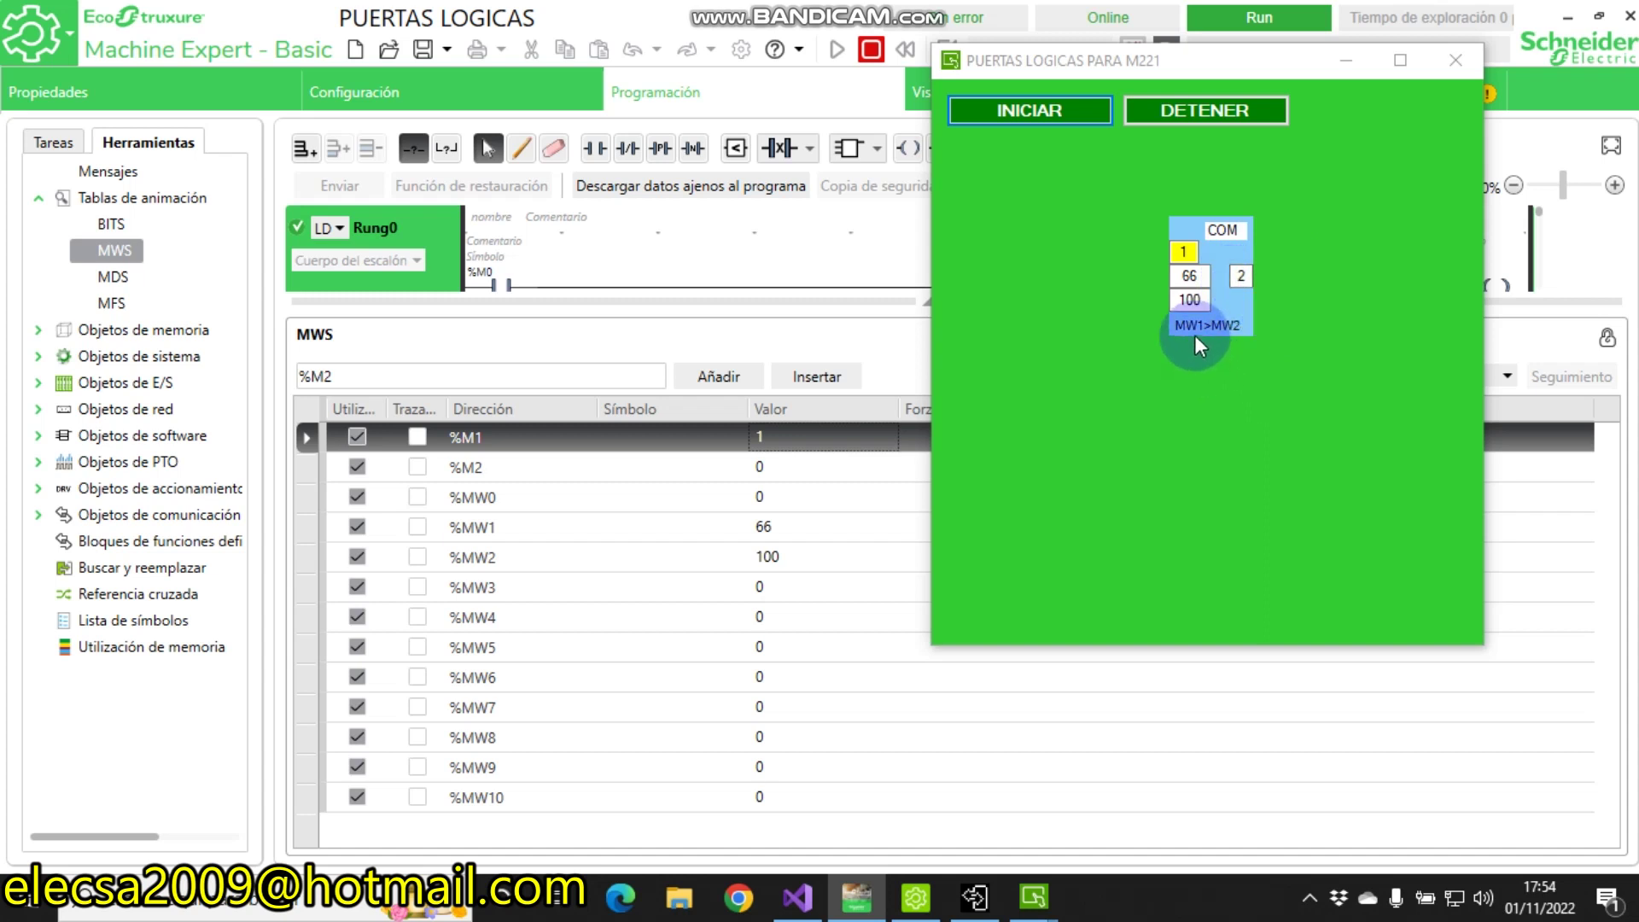
# Step: Set %MW2 to 65 so that the greater-than condition on %MW1 is met
pyautogui.doubleClick(798, 555)
pyautogui.write('65')
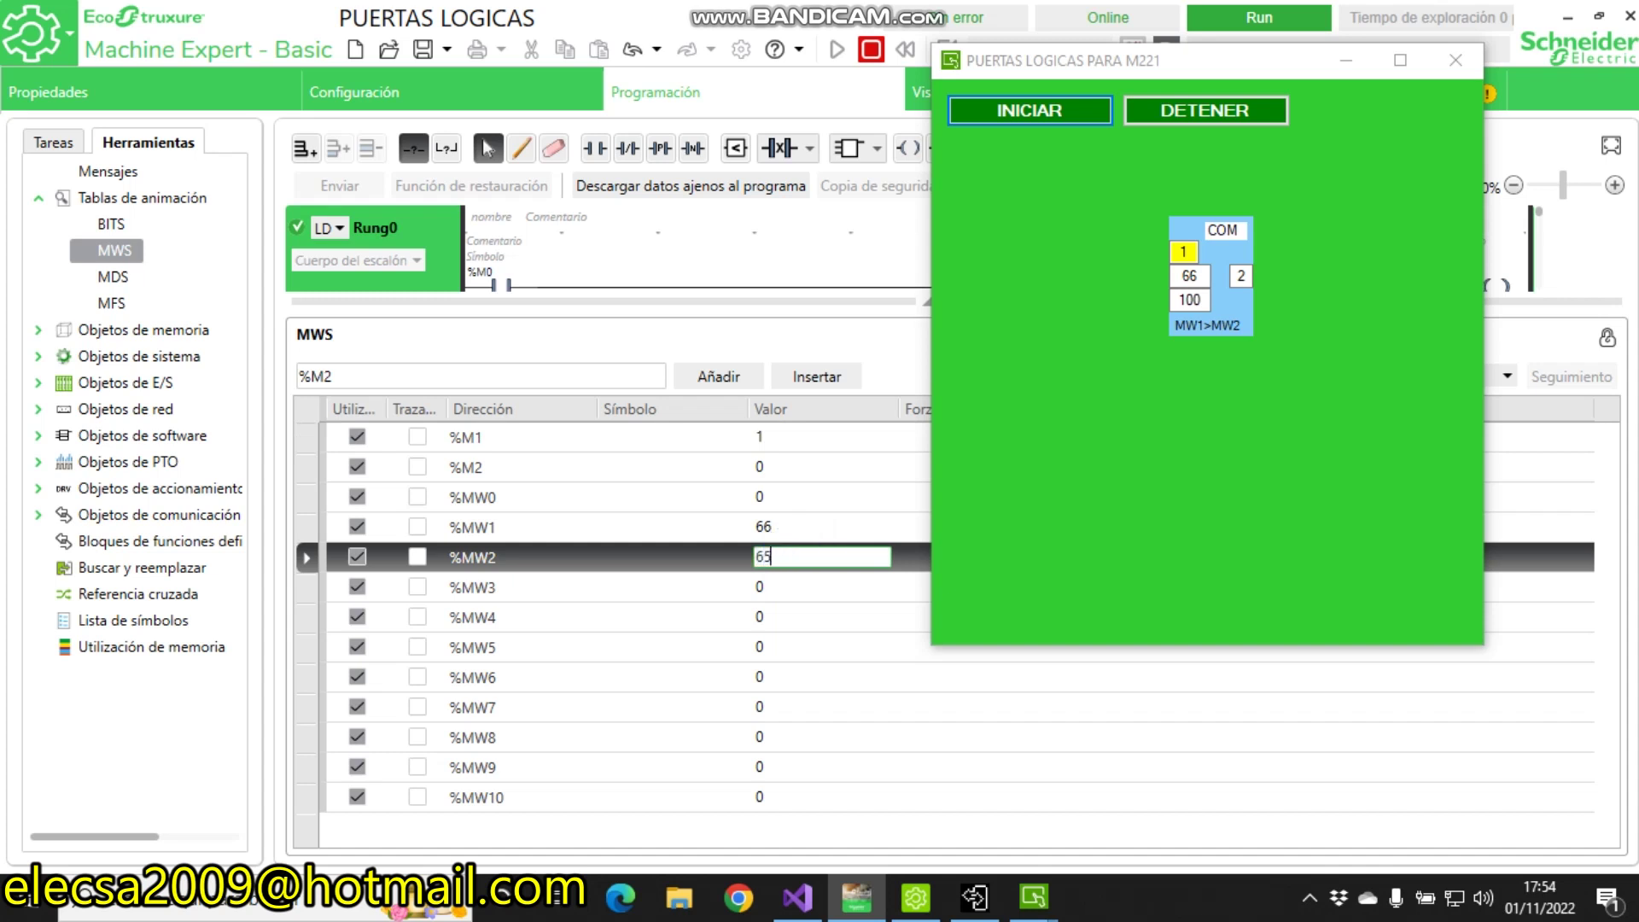
pyautogui.press('Return')
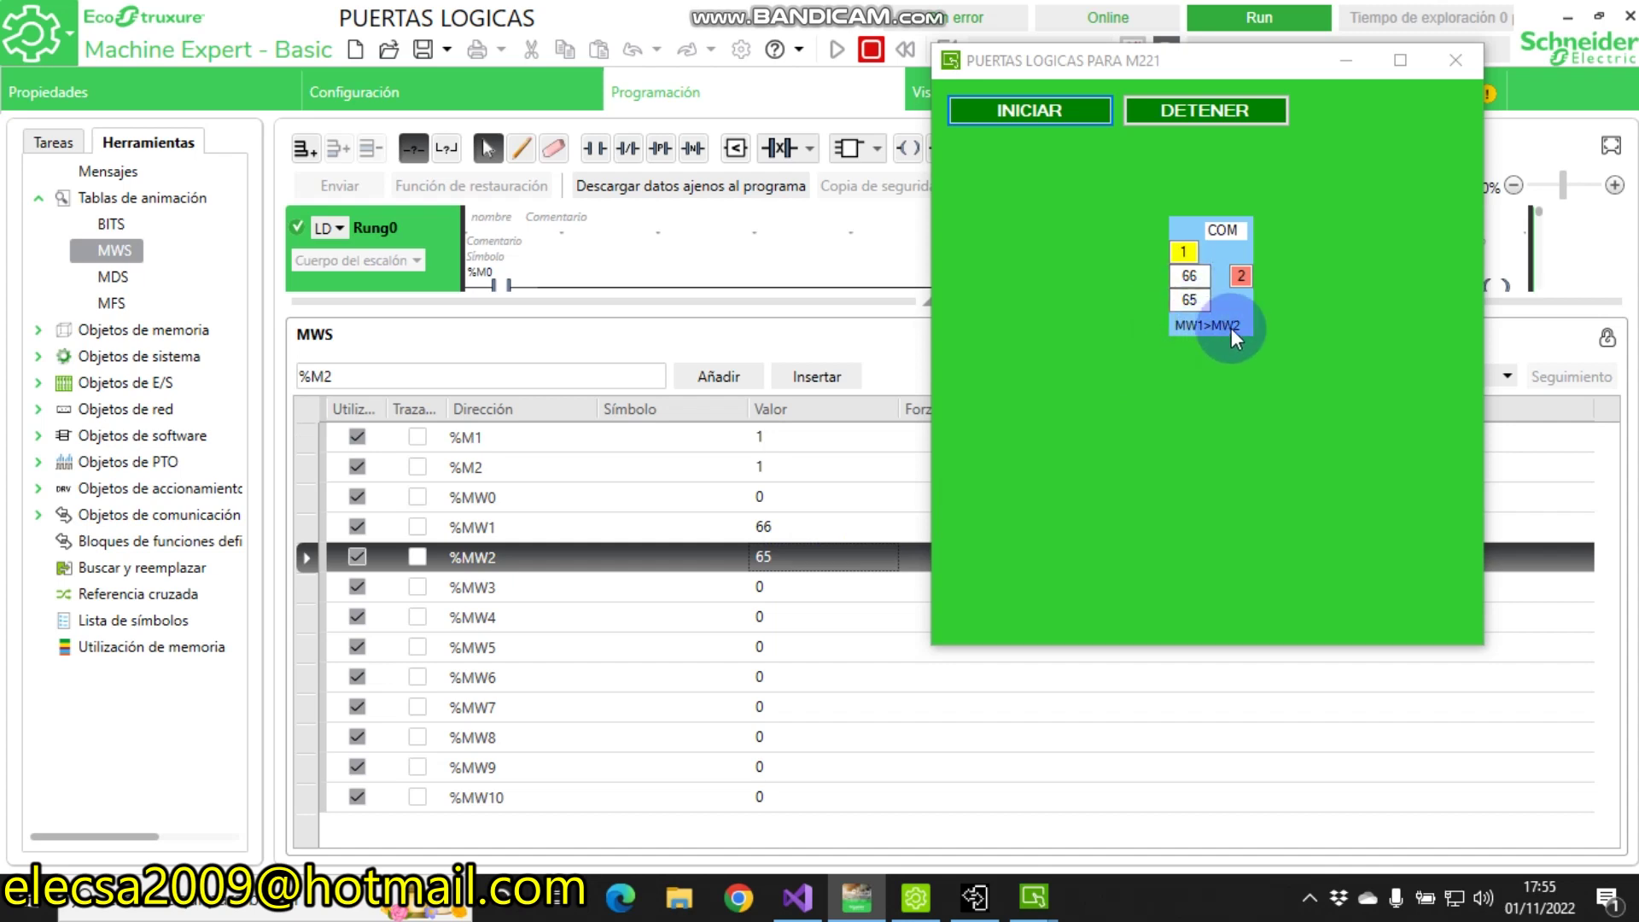
# Step: Close the running PUERTAS LOGICAS form and return to the Form1 design in Visual Studio
pyautogui.click(1448, 58)
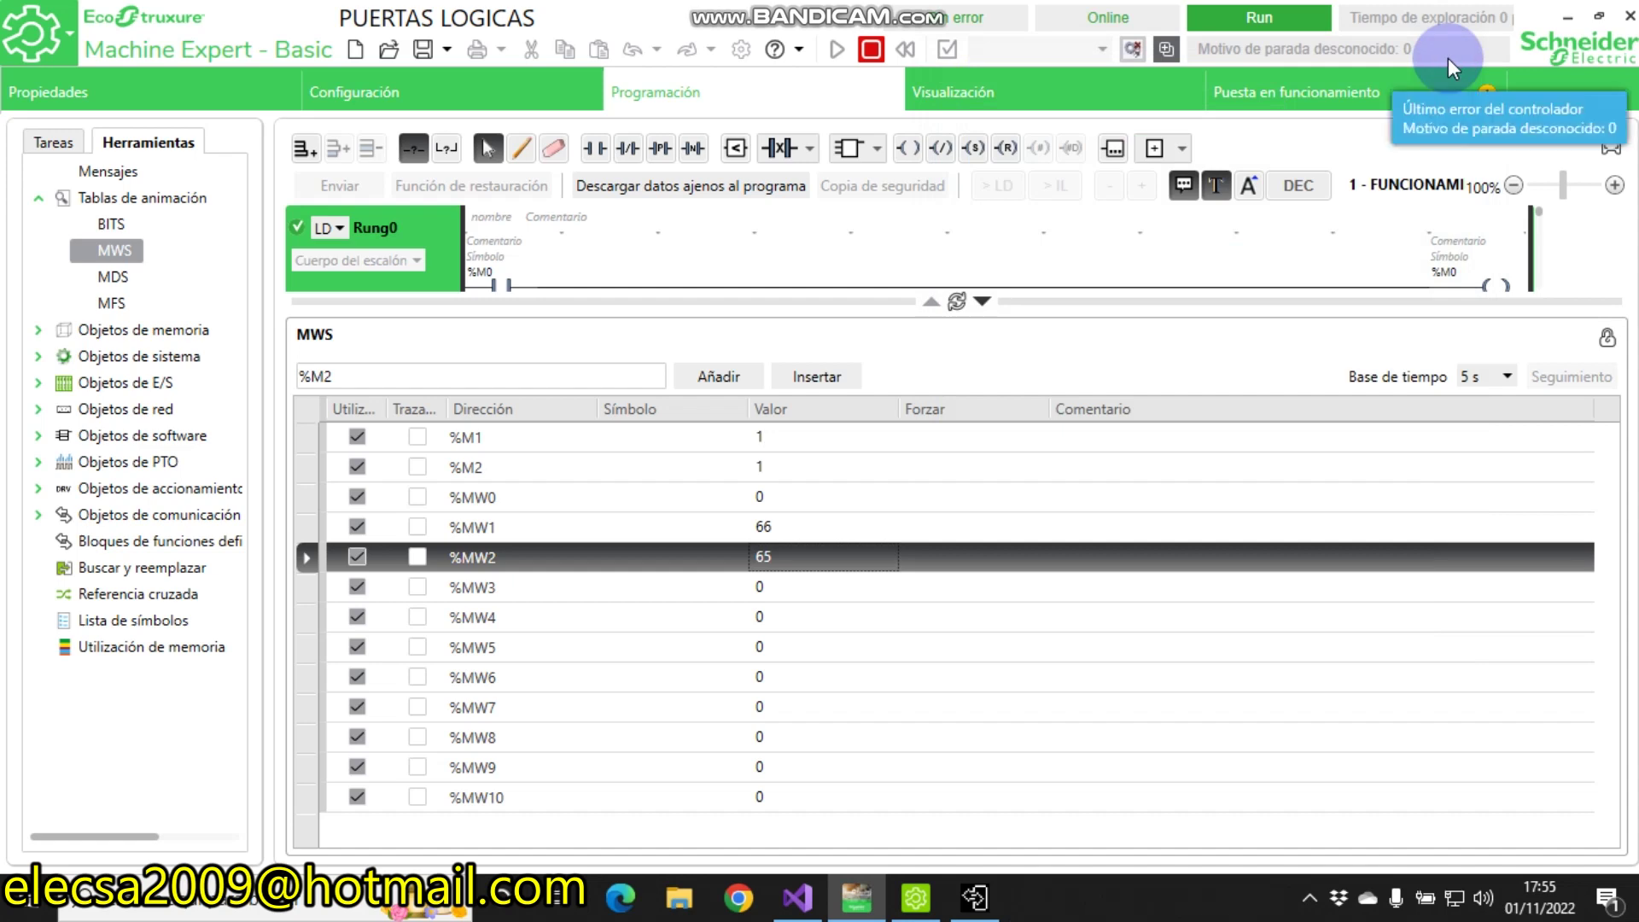
pyautogui.click(1567, 17)
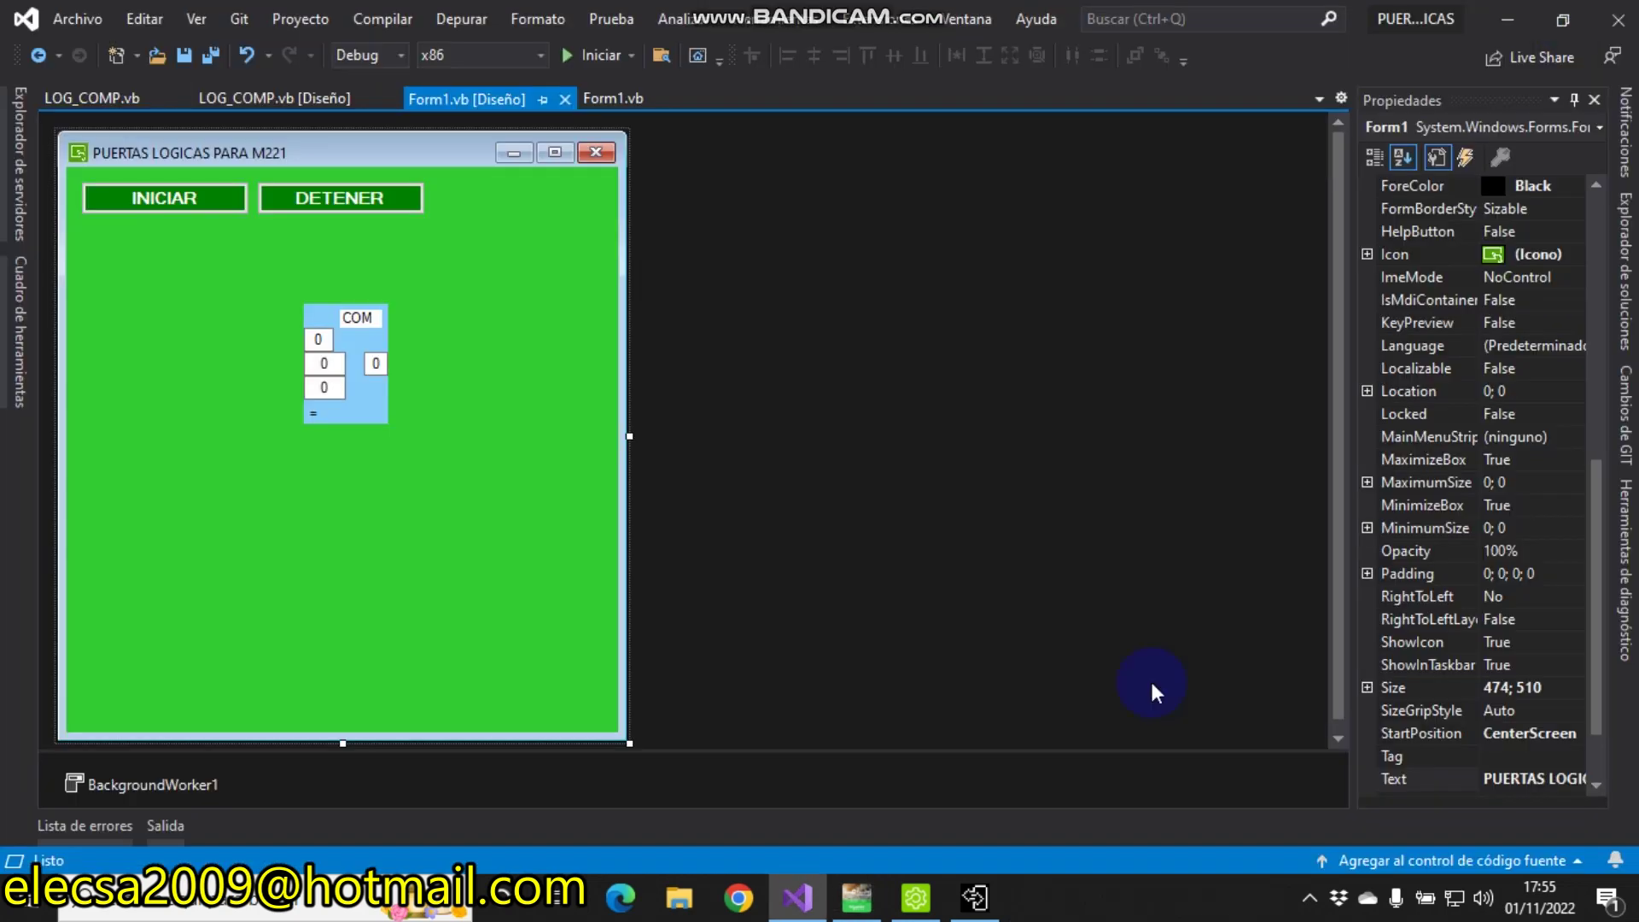
pyautogui.click(1309, 897)
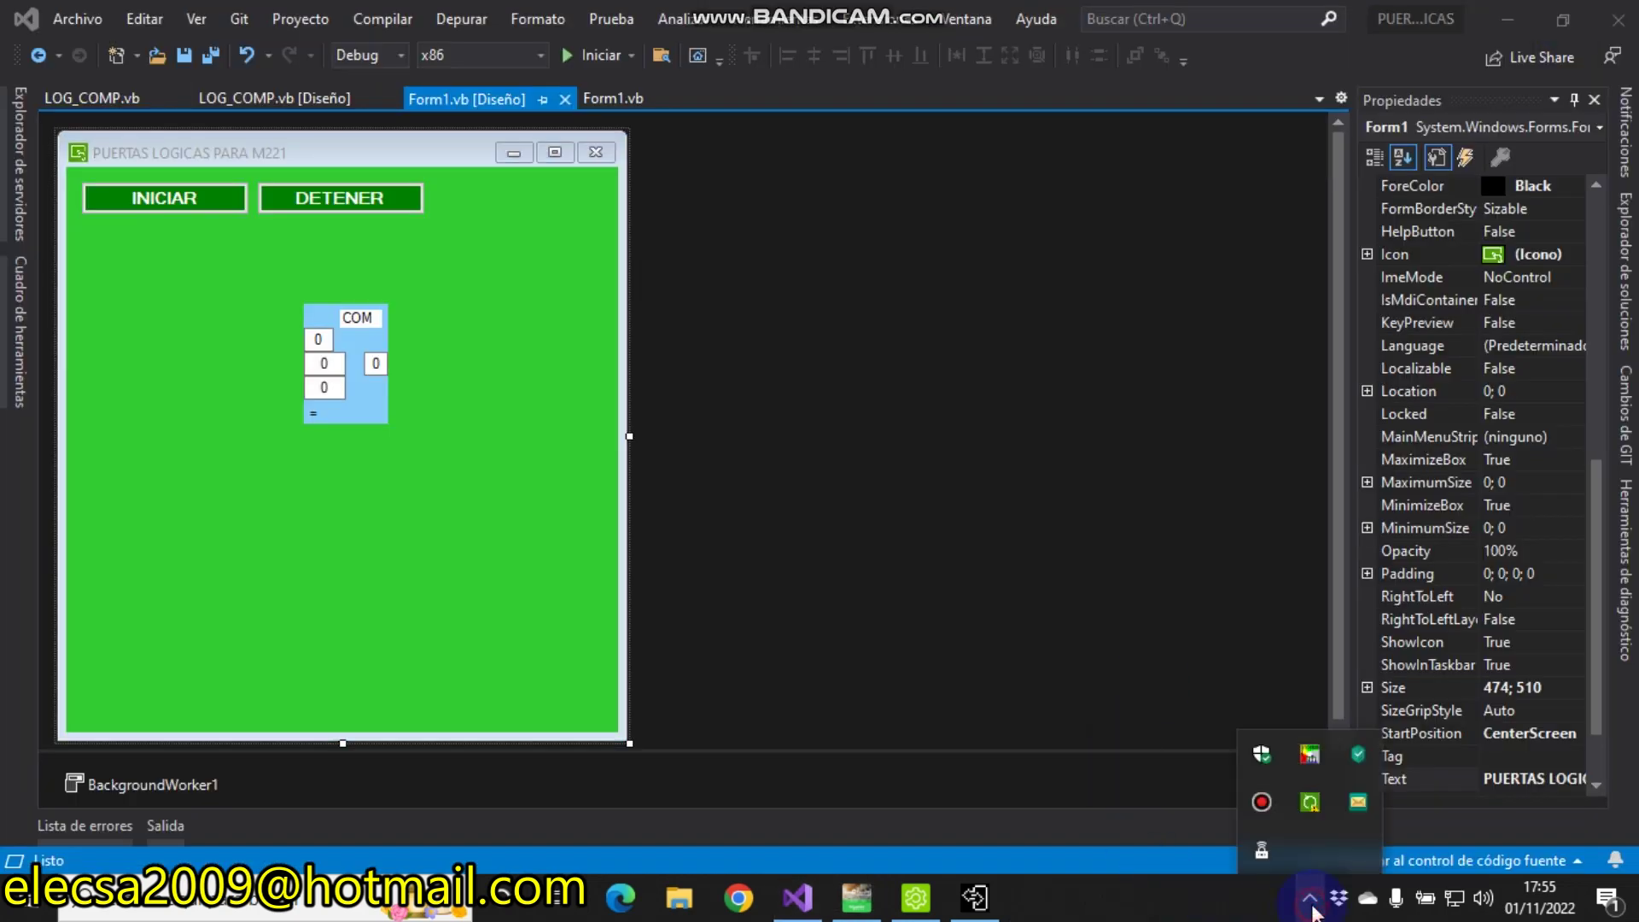
pyautogui.click(1256, 802)
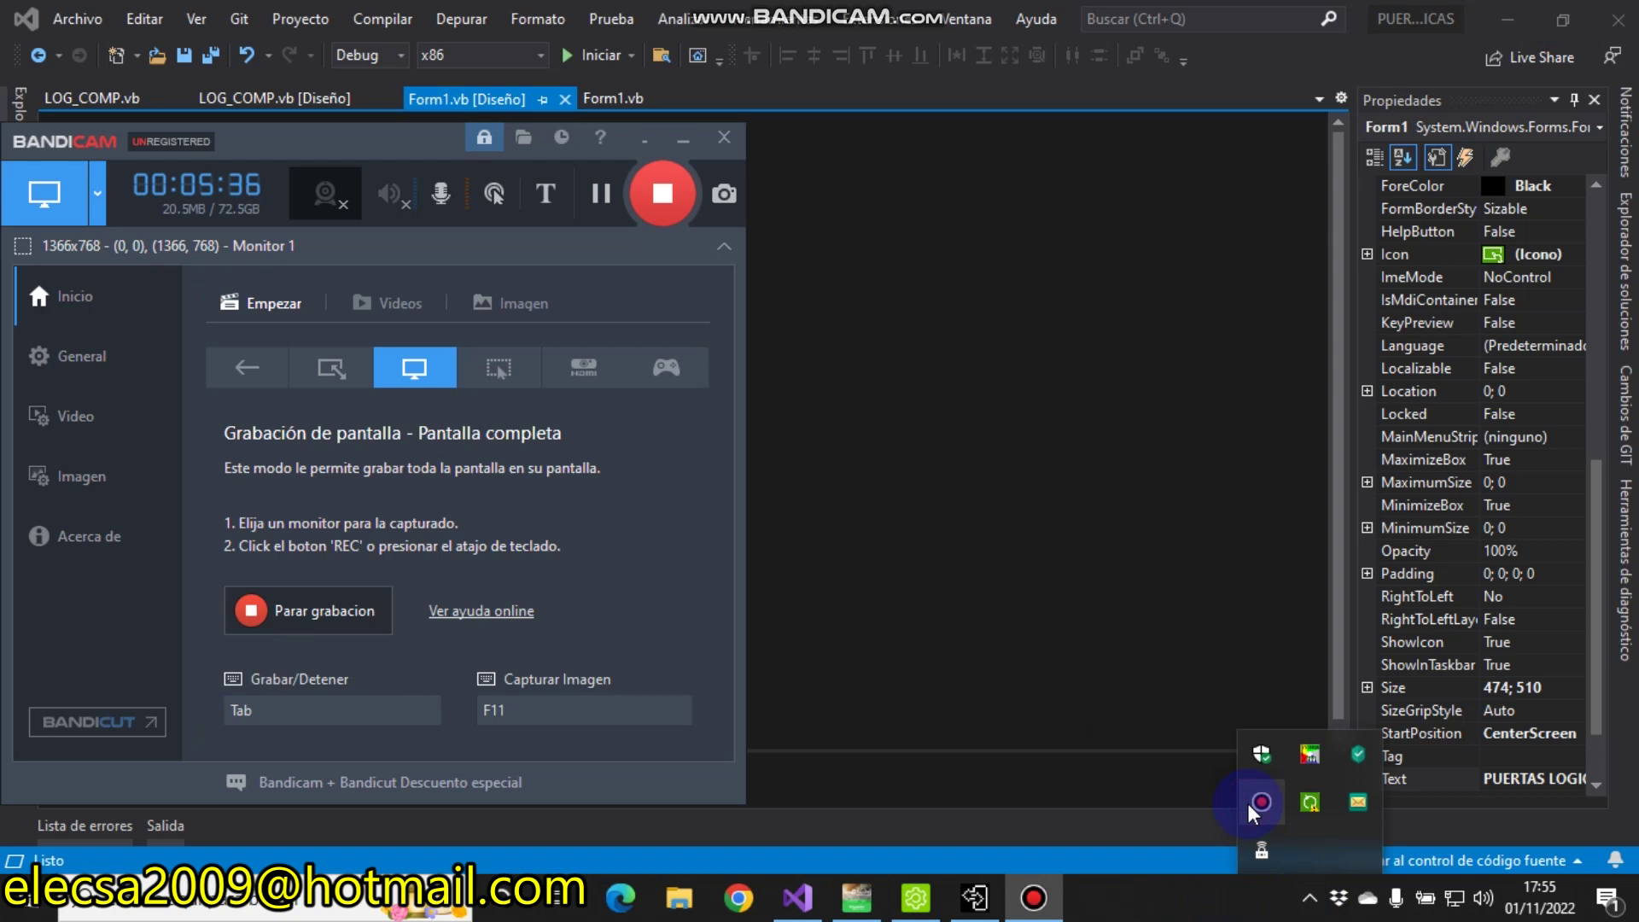
pyautogui.click(642, 139)
pyautogui.click(350, 364)
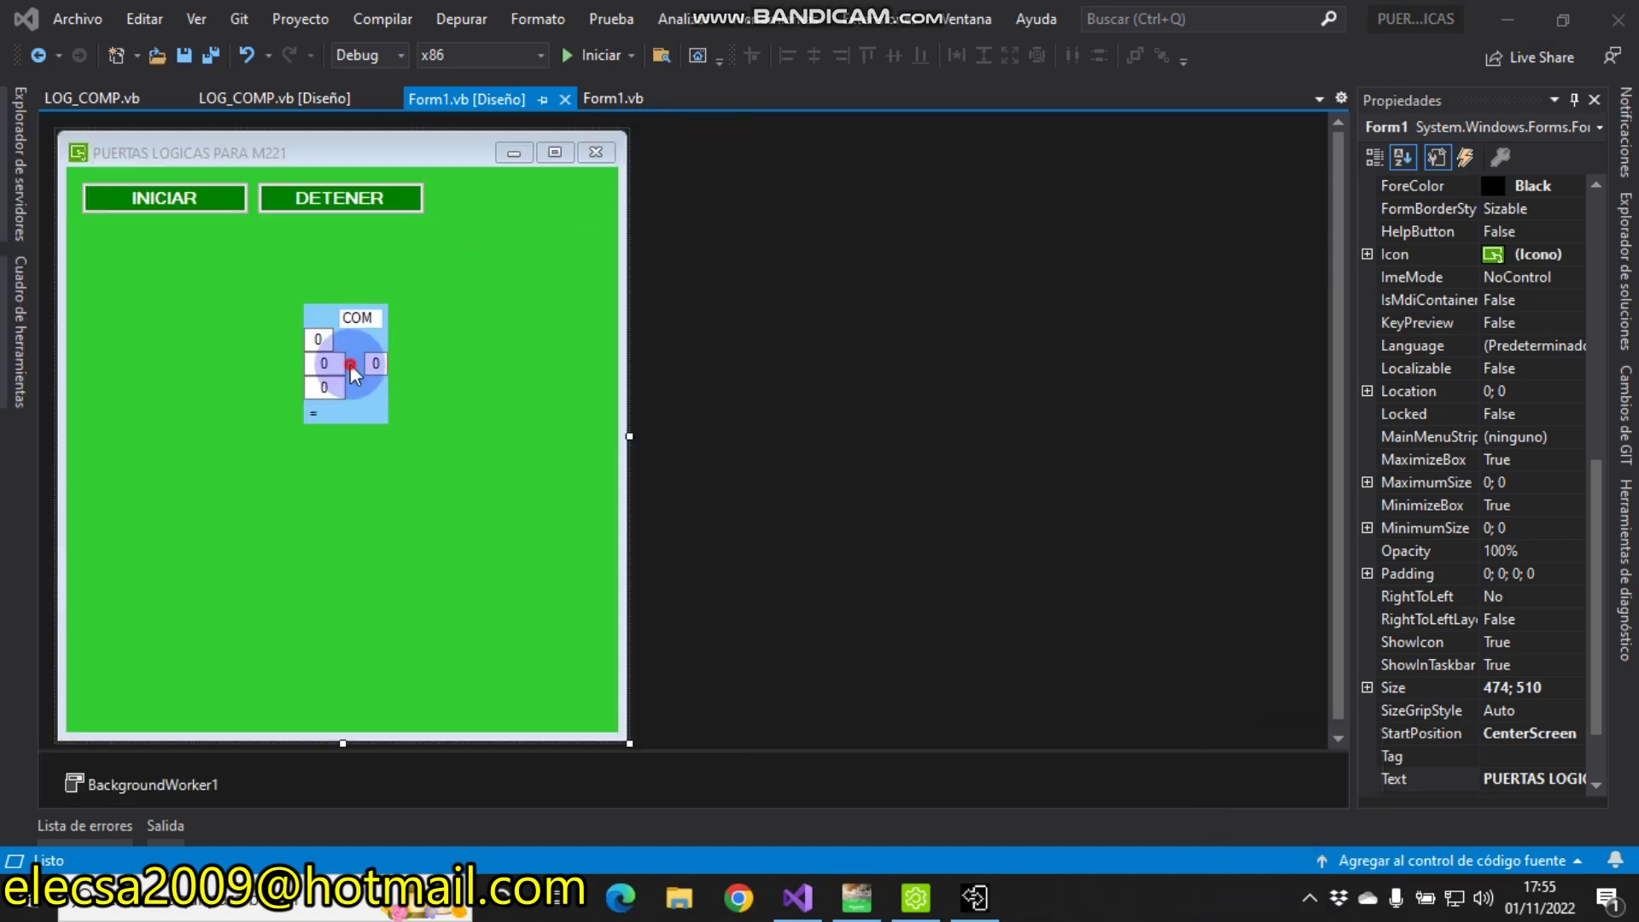
pyautogui.rightClick(349, 364)
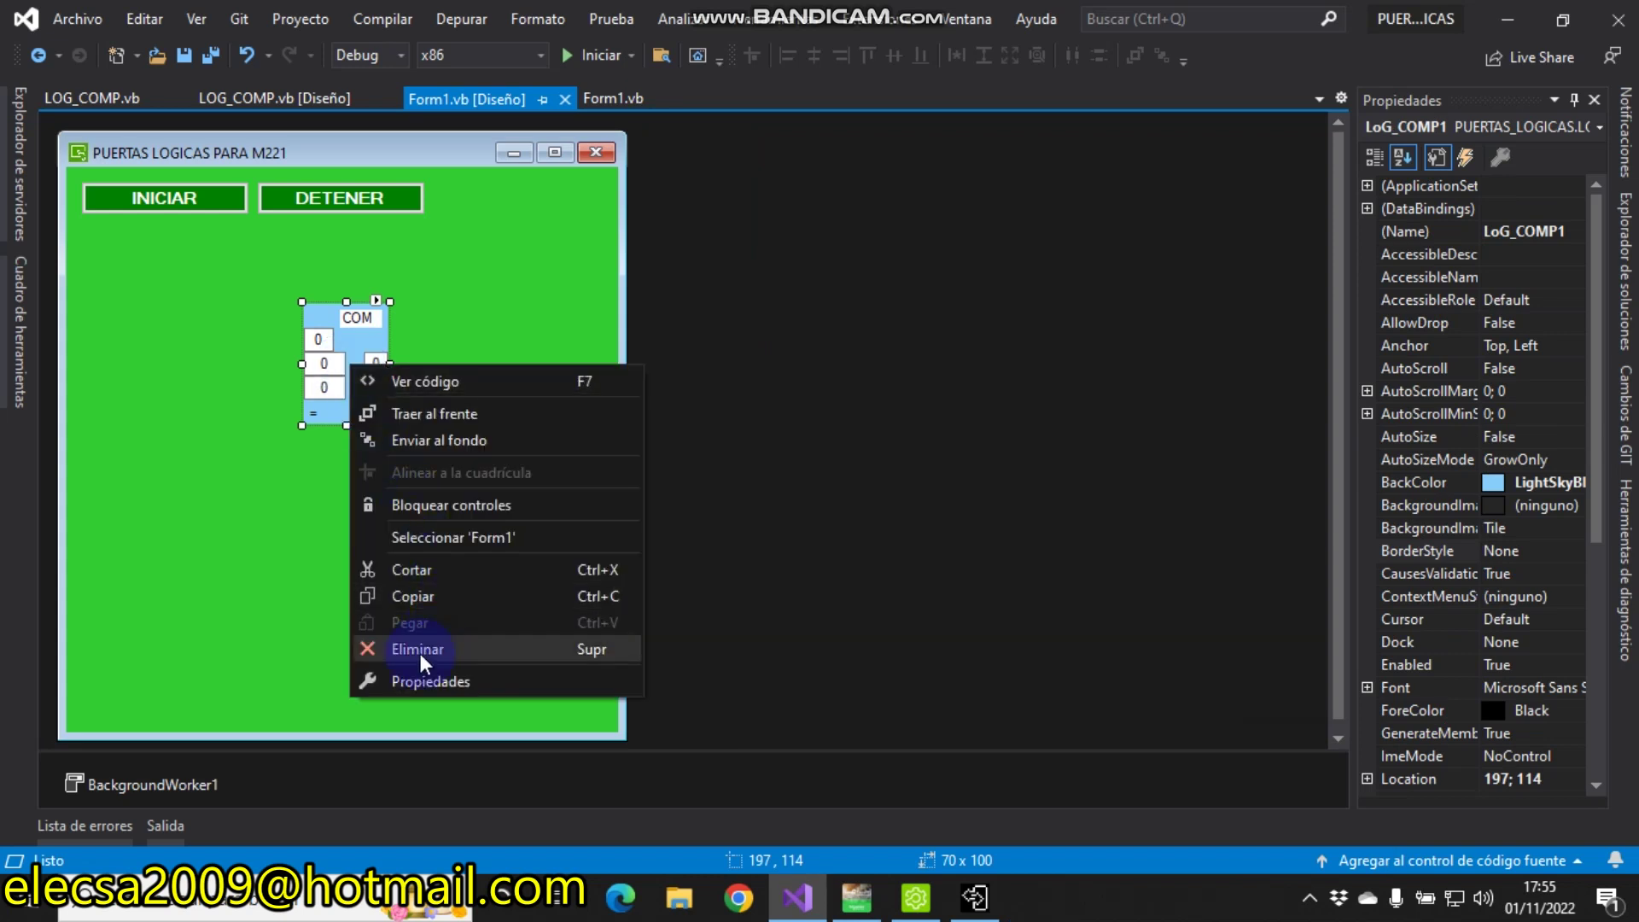
pyautogui.click(185, 412)
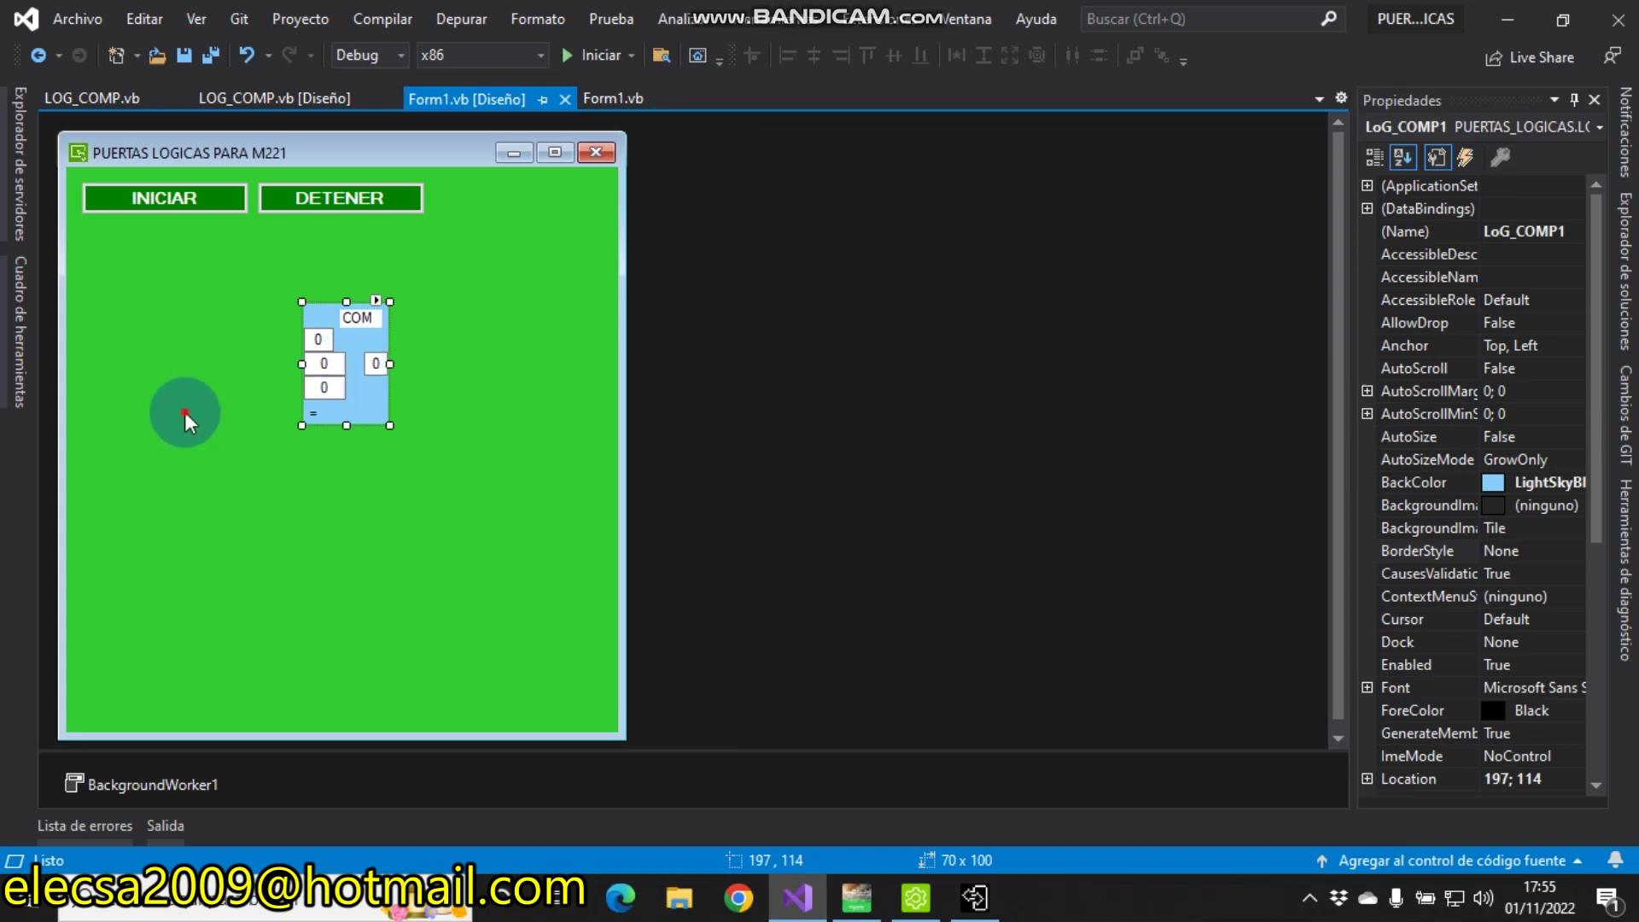
# Step: Add a second LOG_COMP comparator block to Form1, to the right of the existing one at about 352; 95
pyautogui.click(22, 312)
pyautogui.moveTo(101, 283); pyautogui.dragTo(500, 290)
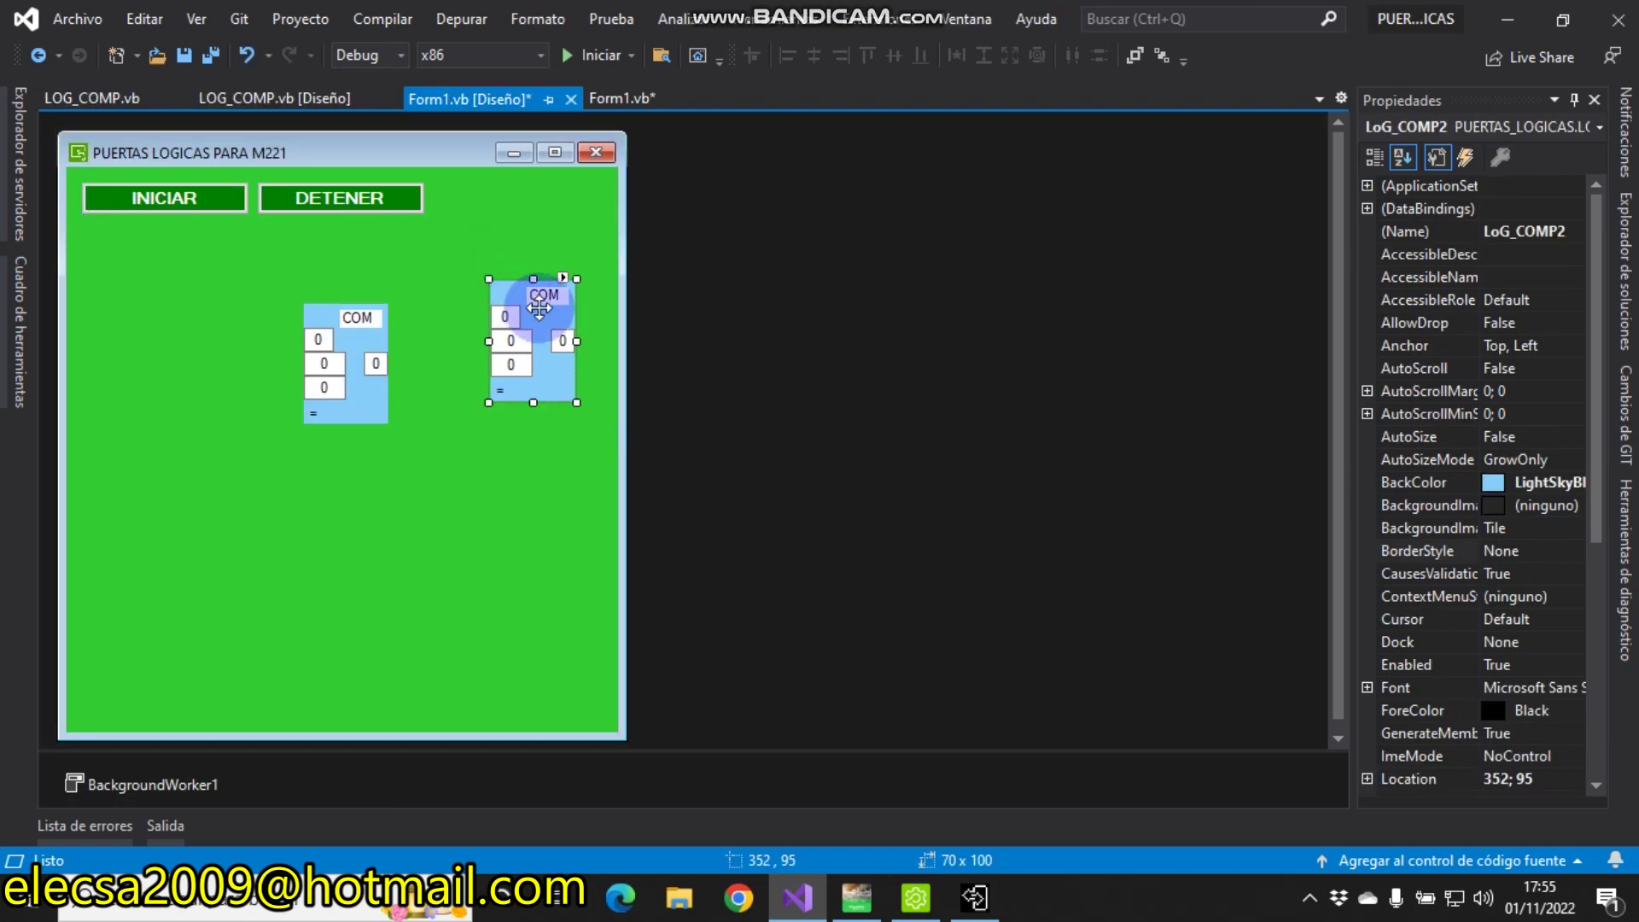
# Step: Set the second LOG_COMP block's MW VAL 1 to 4 and its SI VAL 1 comparison to IGUAL
pyautogui.click(563, 278)
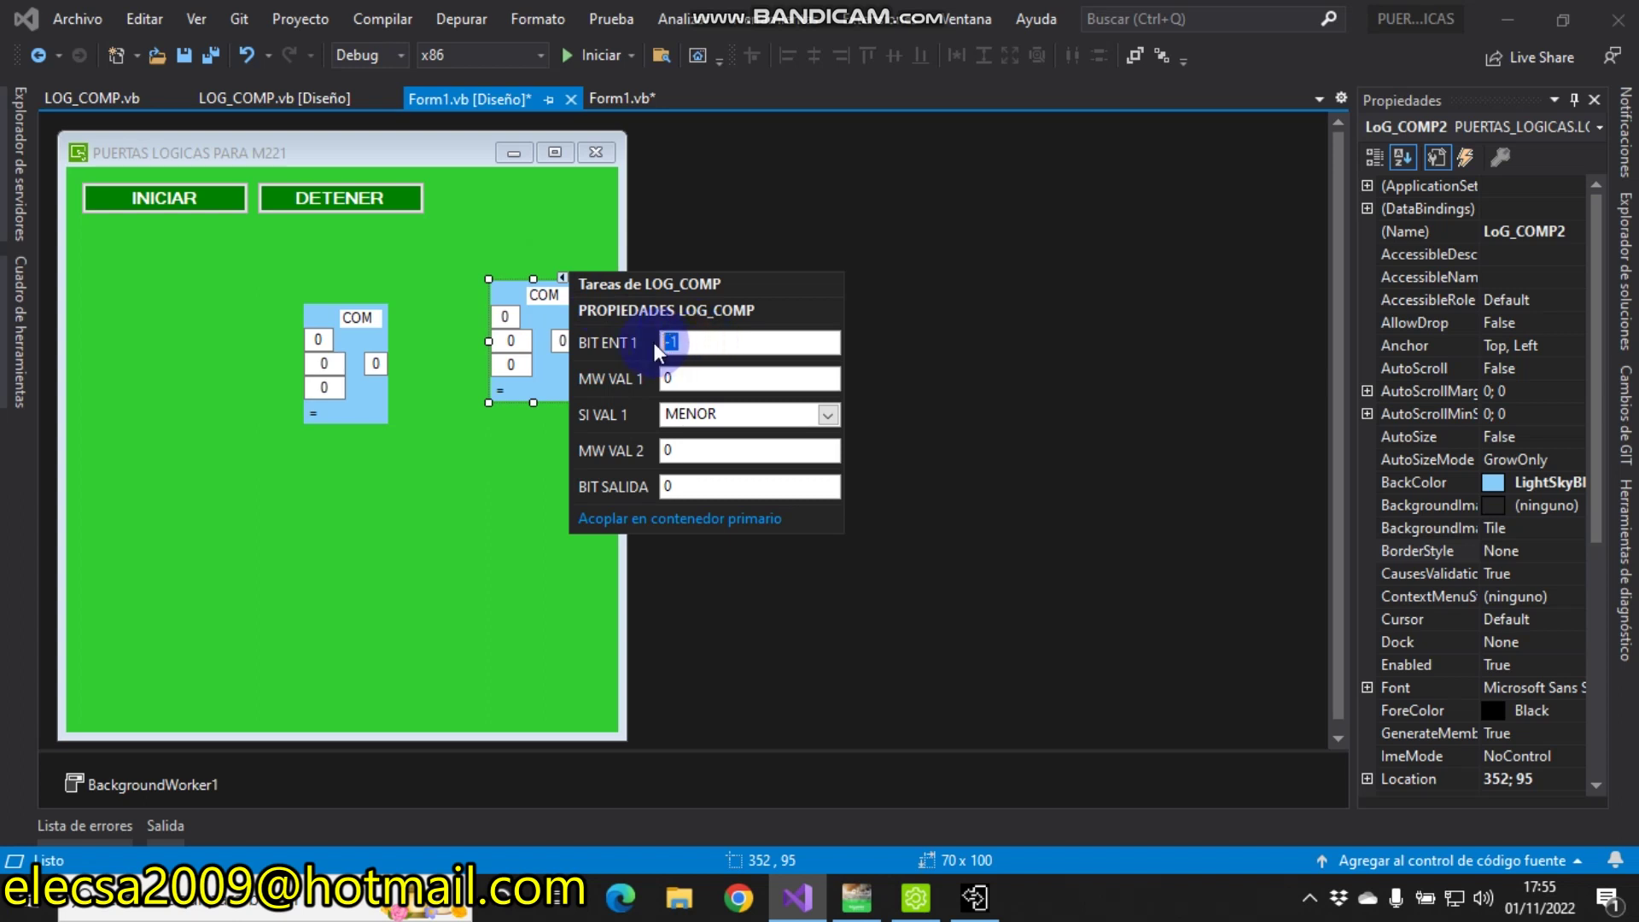
pyautogui.press('Tab')
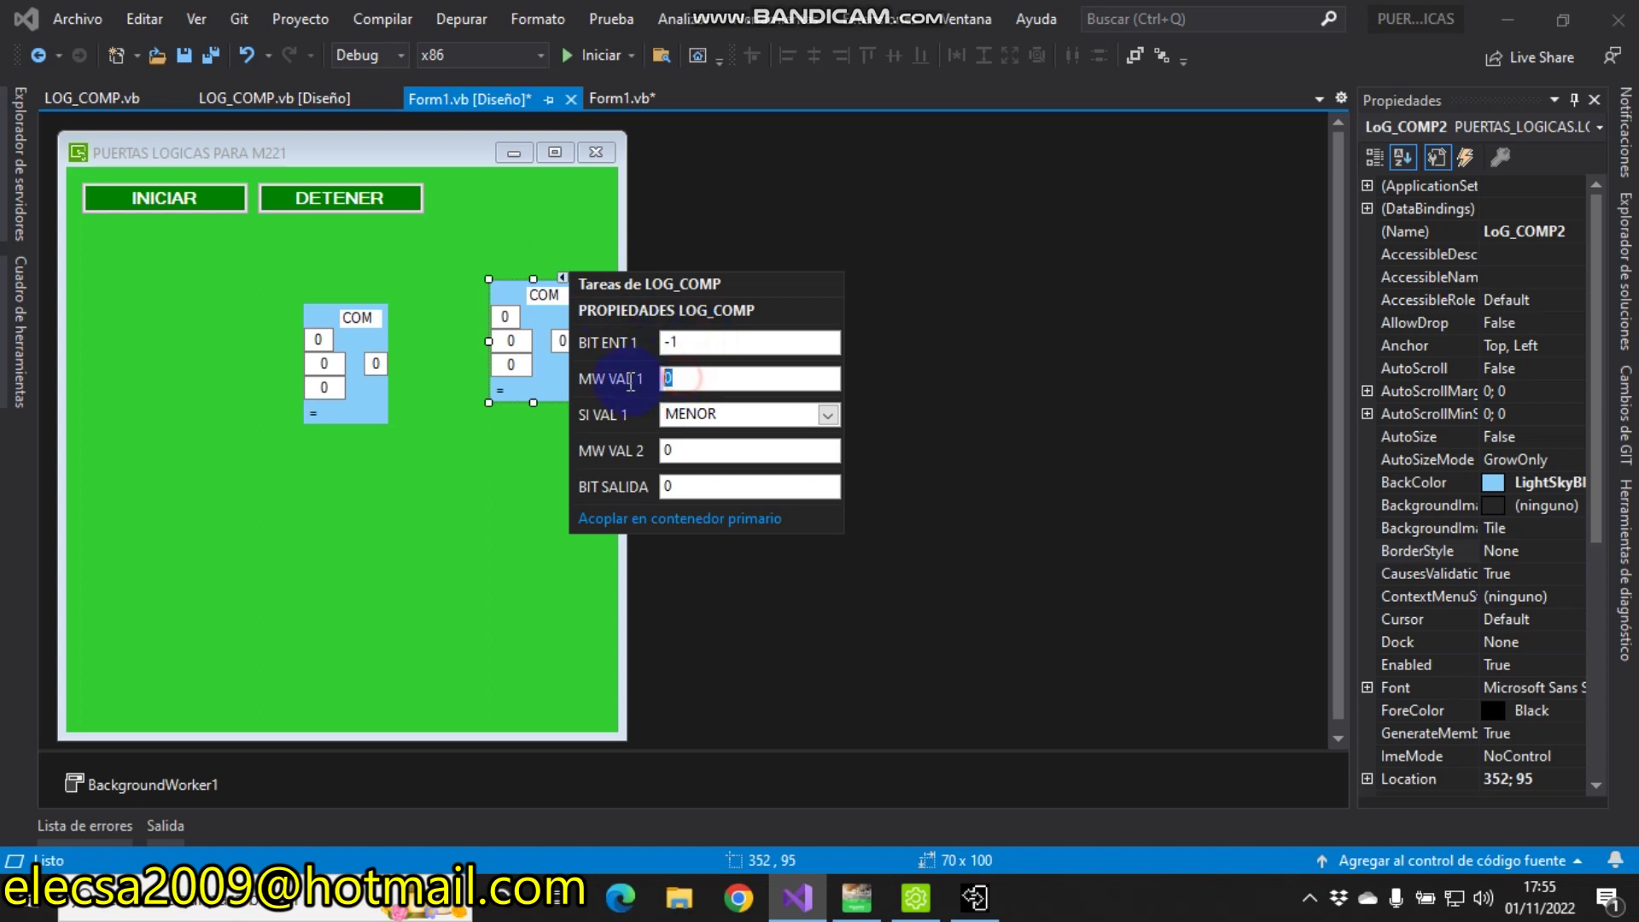
pyautogui.write('4')
pyautogui.click(683, 414)
pyautogui.click(714, 453)
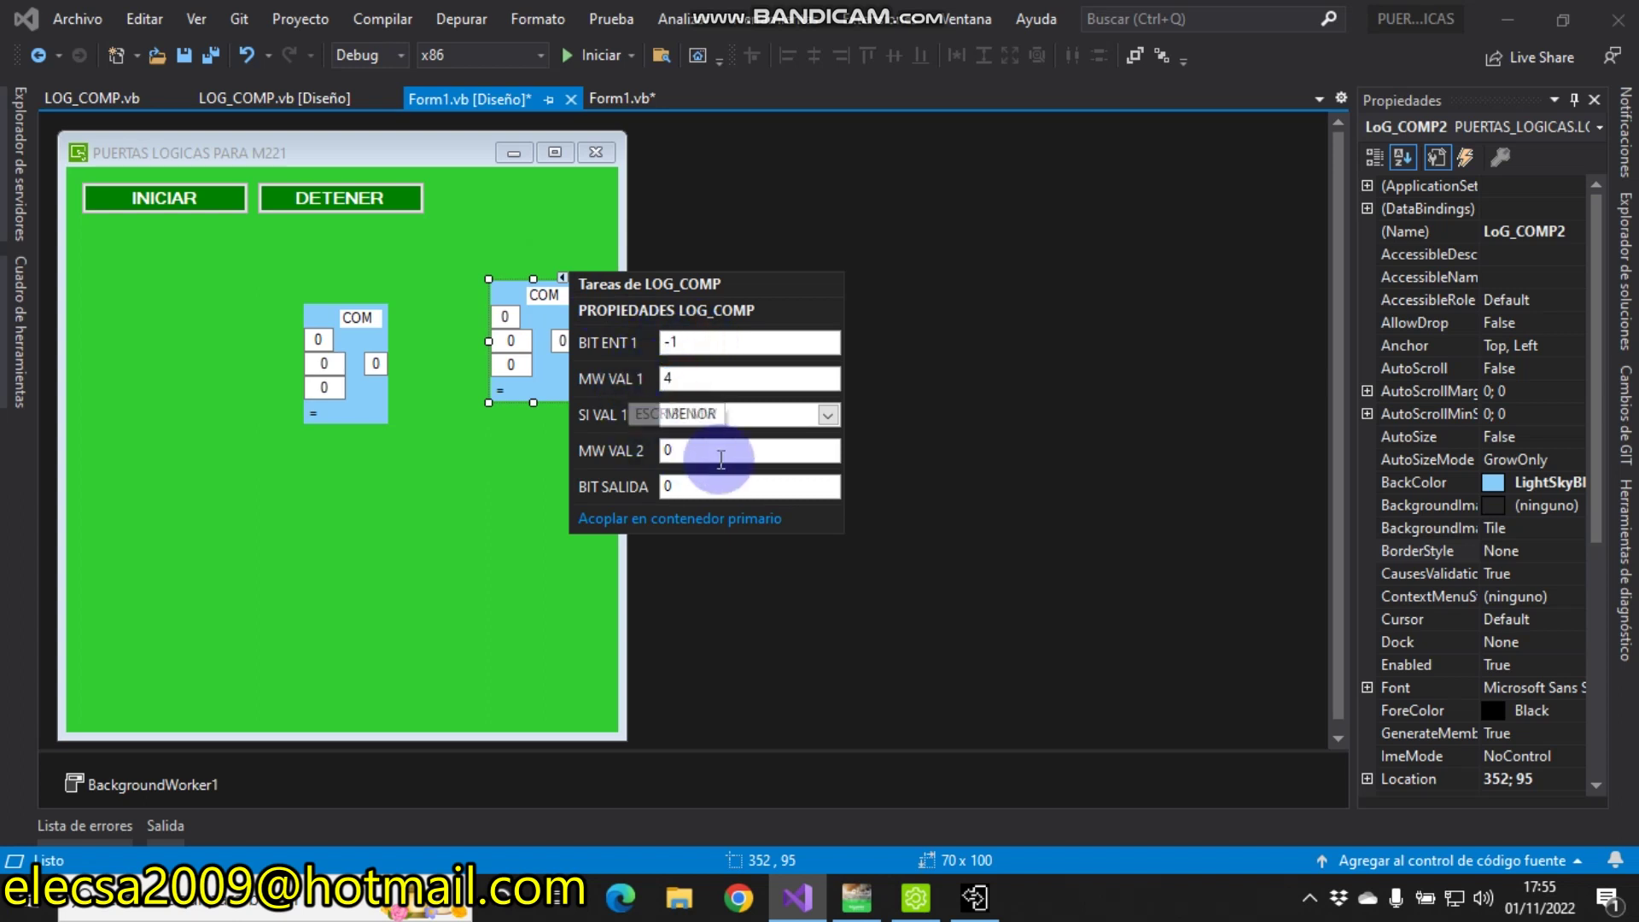
pyautogui.click(824, 417)
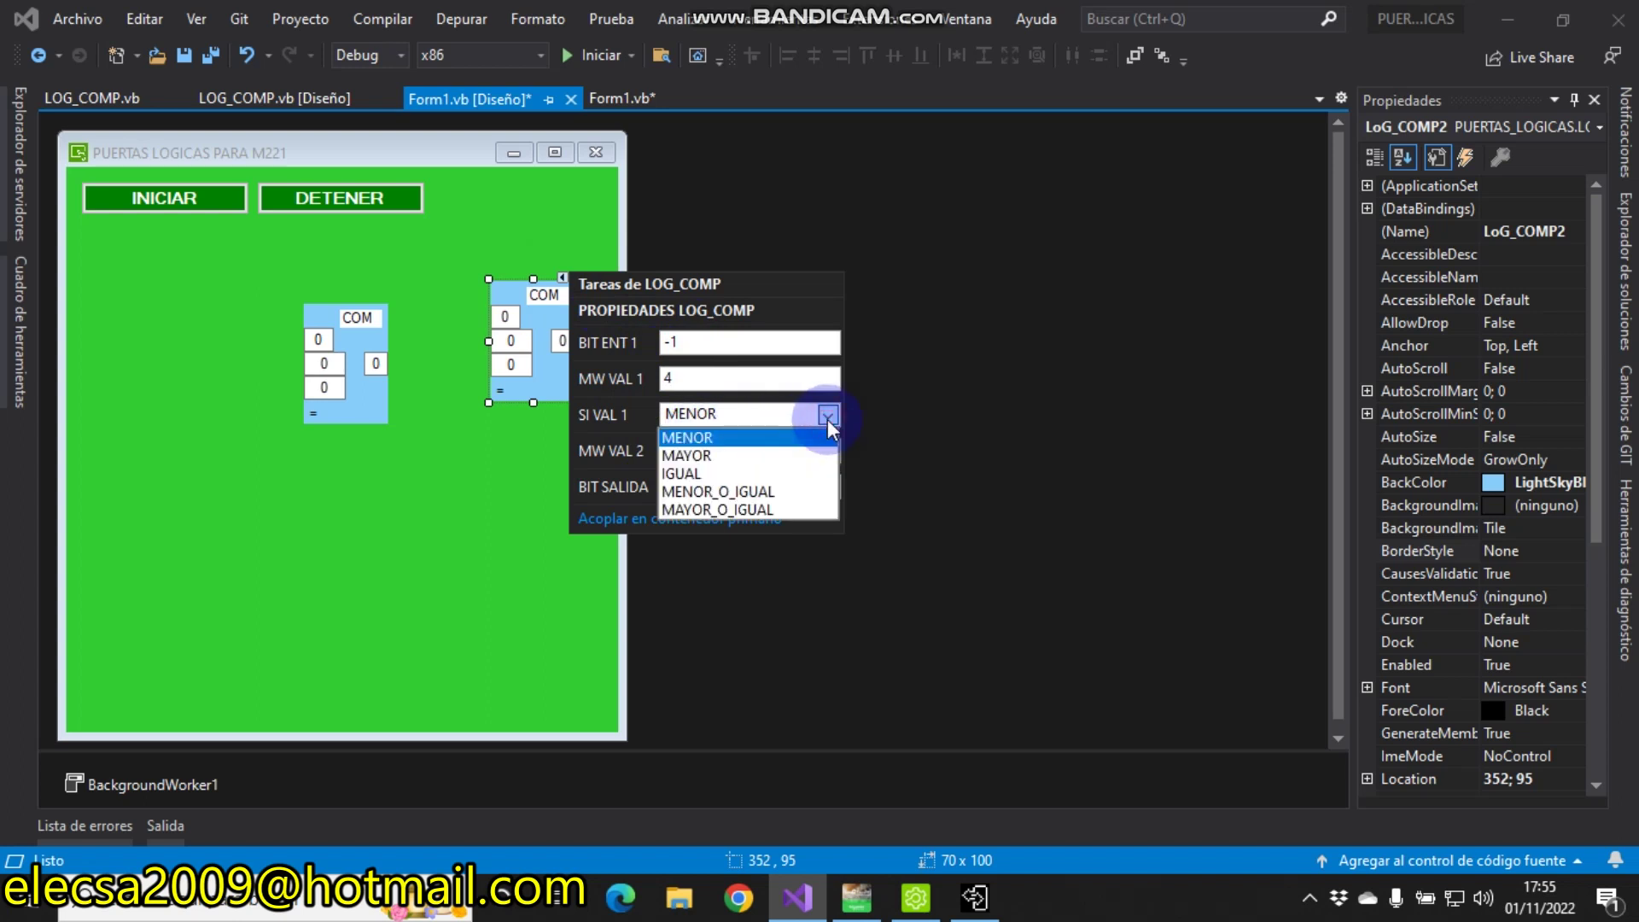
pyautogui.click(691, 474)
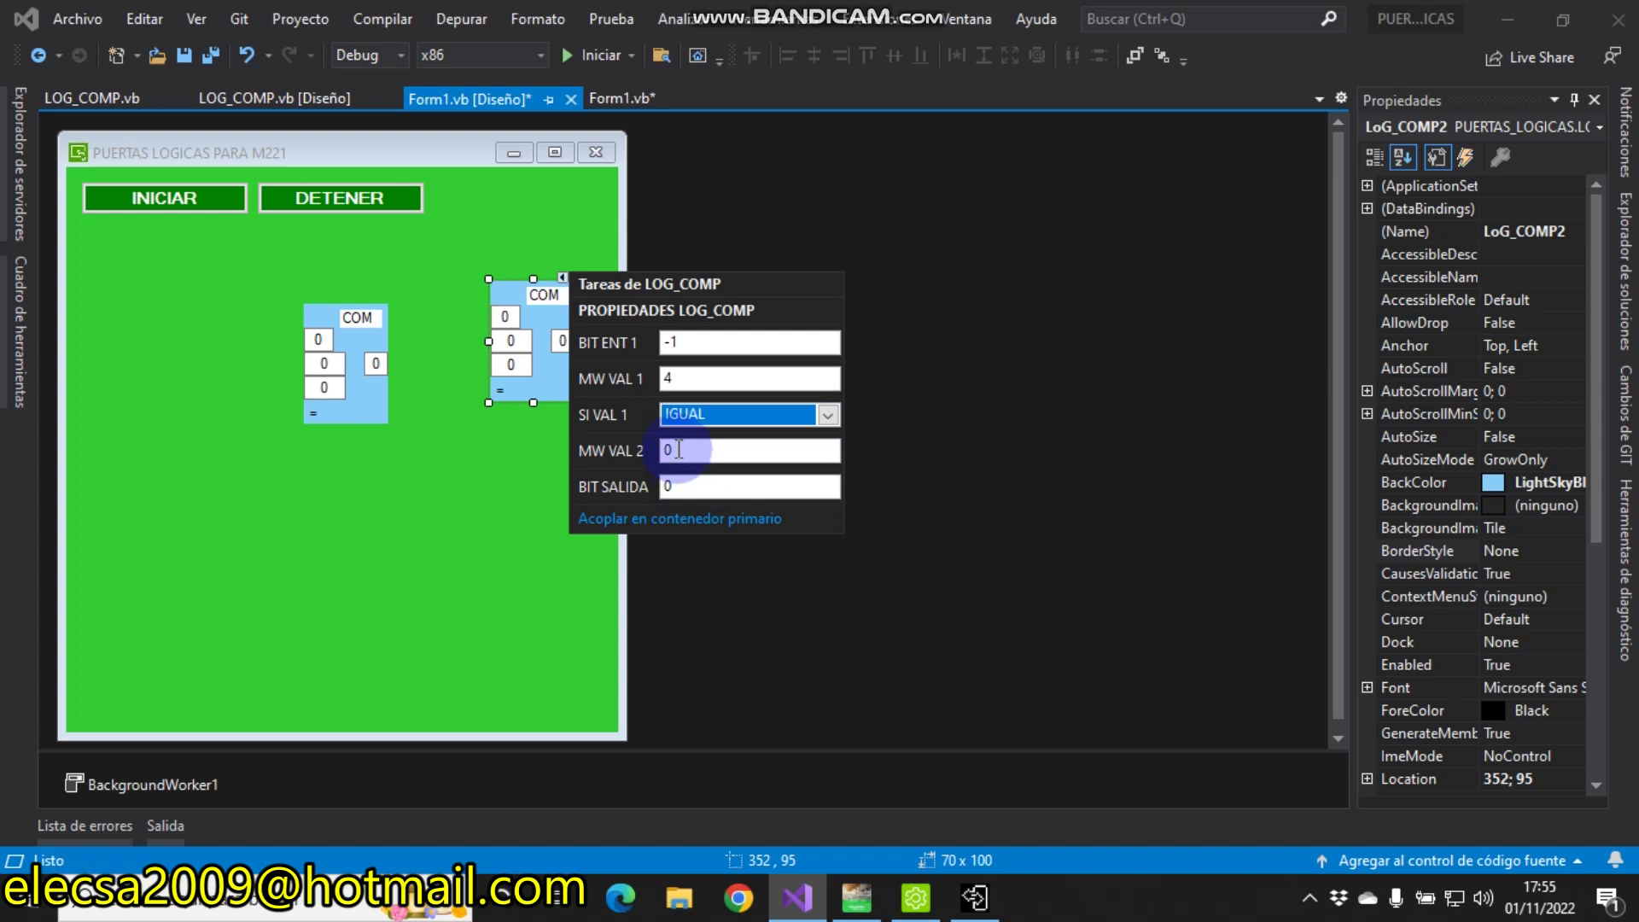
# Step: Set the second comparator's MW VAL 2 to 7 and BIT SALIDA to 3, and close its task properties
pyautogui.click(664, 451)
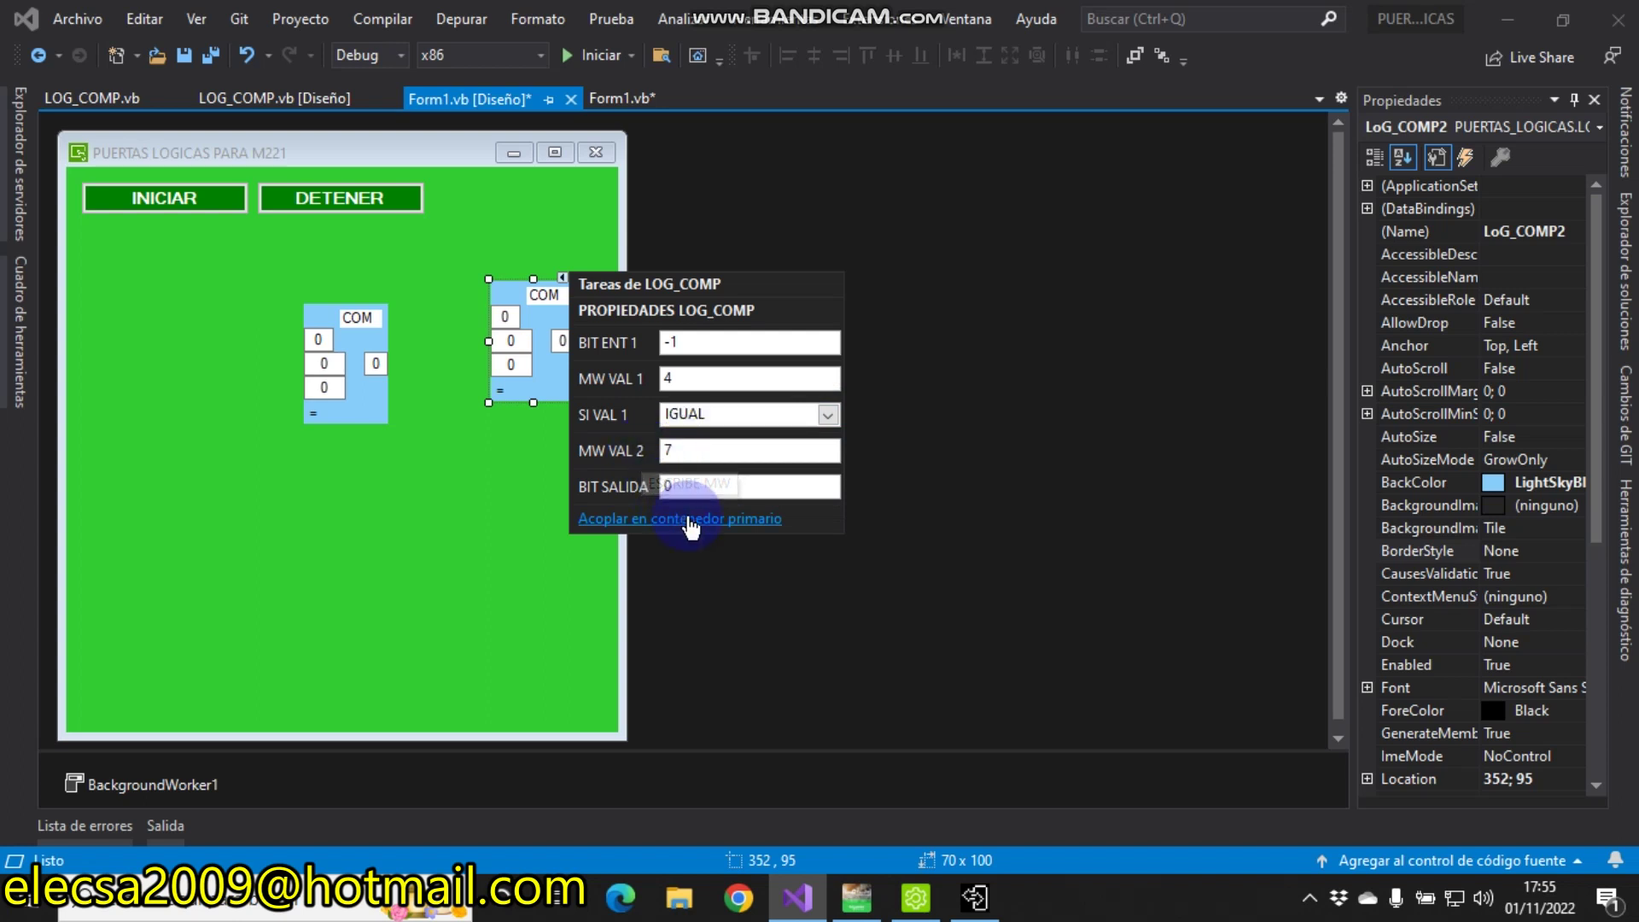
pyautogui.click(679, 479)
pyautogui.write('3')
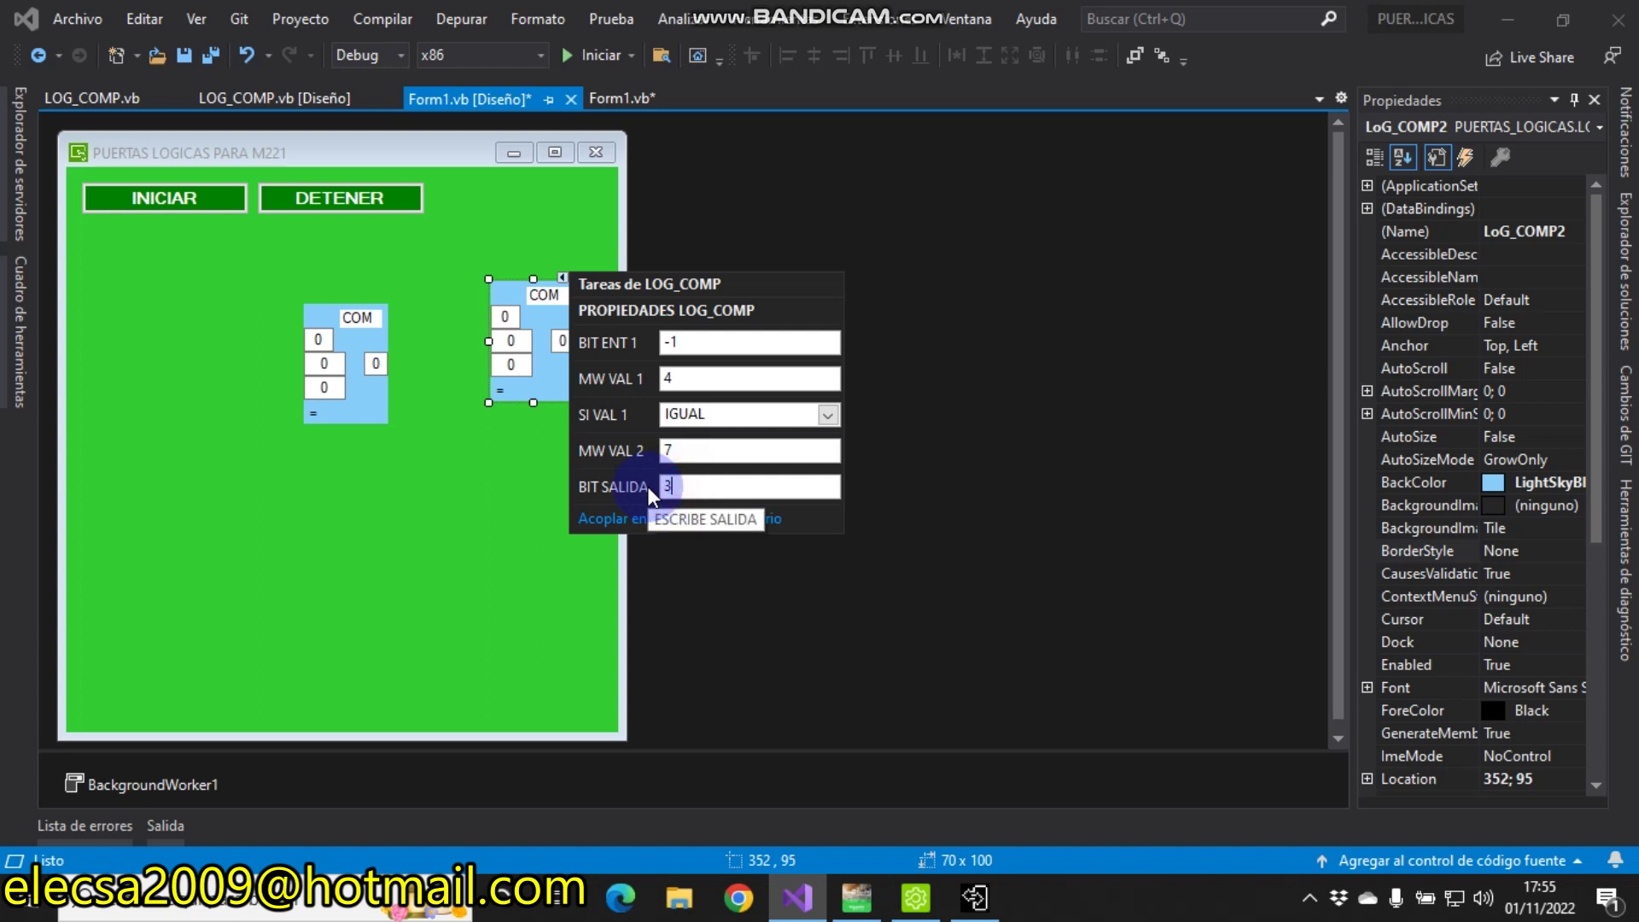
pyautogui.click(530, 464)
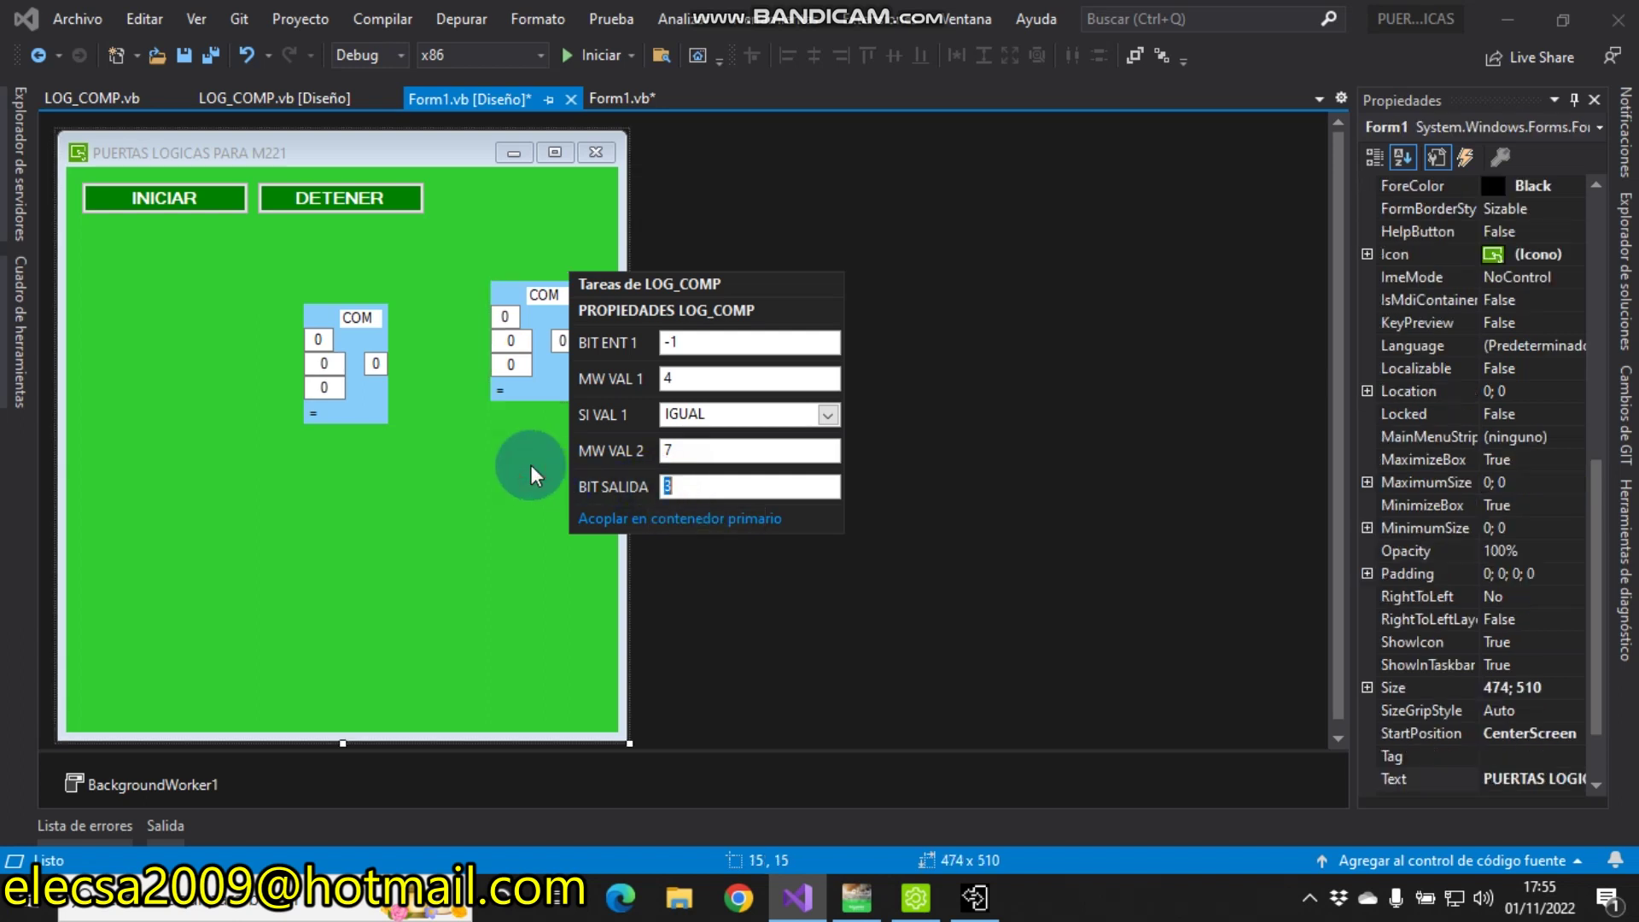
pyautogui.moveTo(705, 339); pyautogui.dragTo(679, 335)
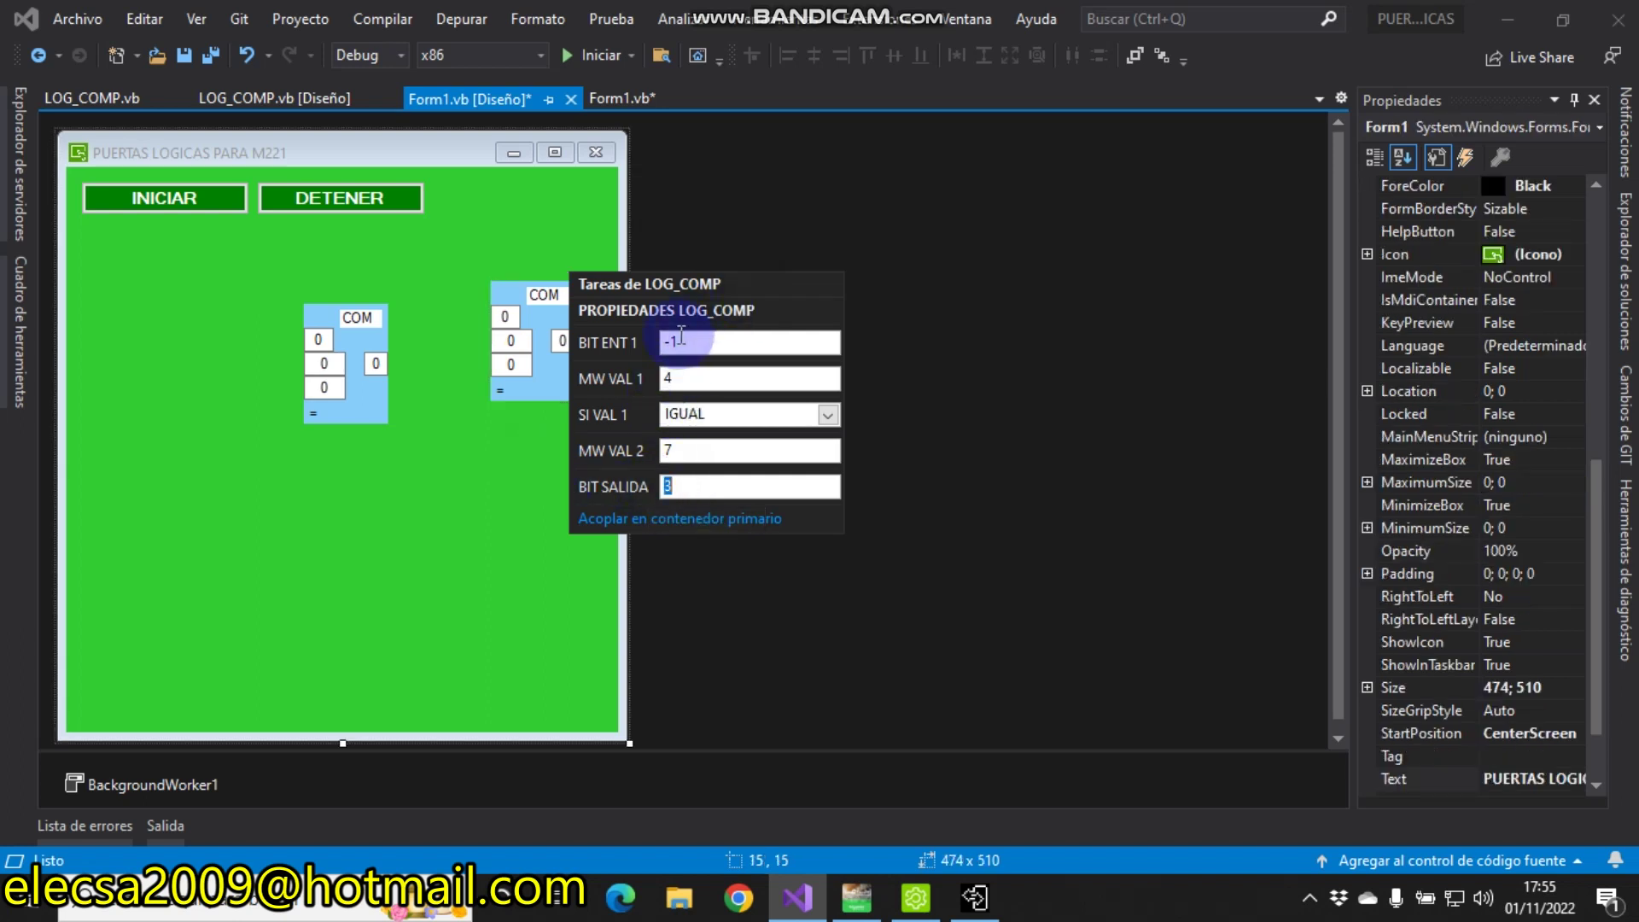
pyautogui.click(464, 237)
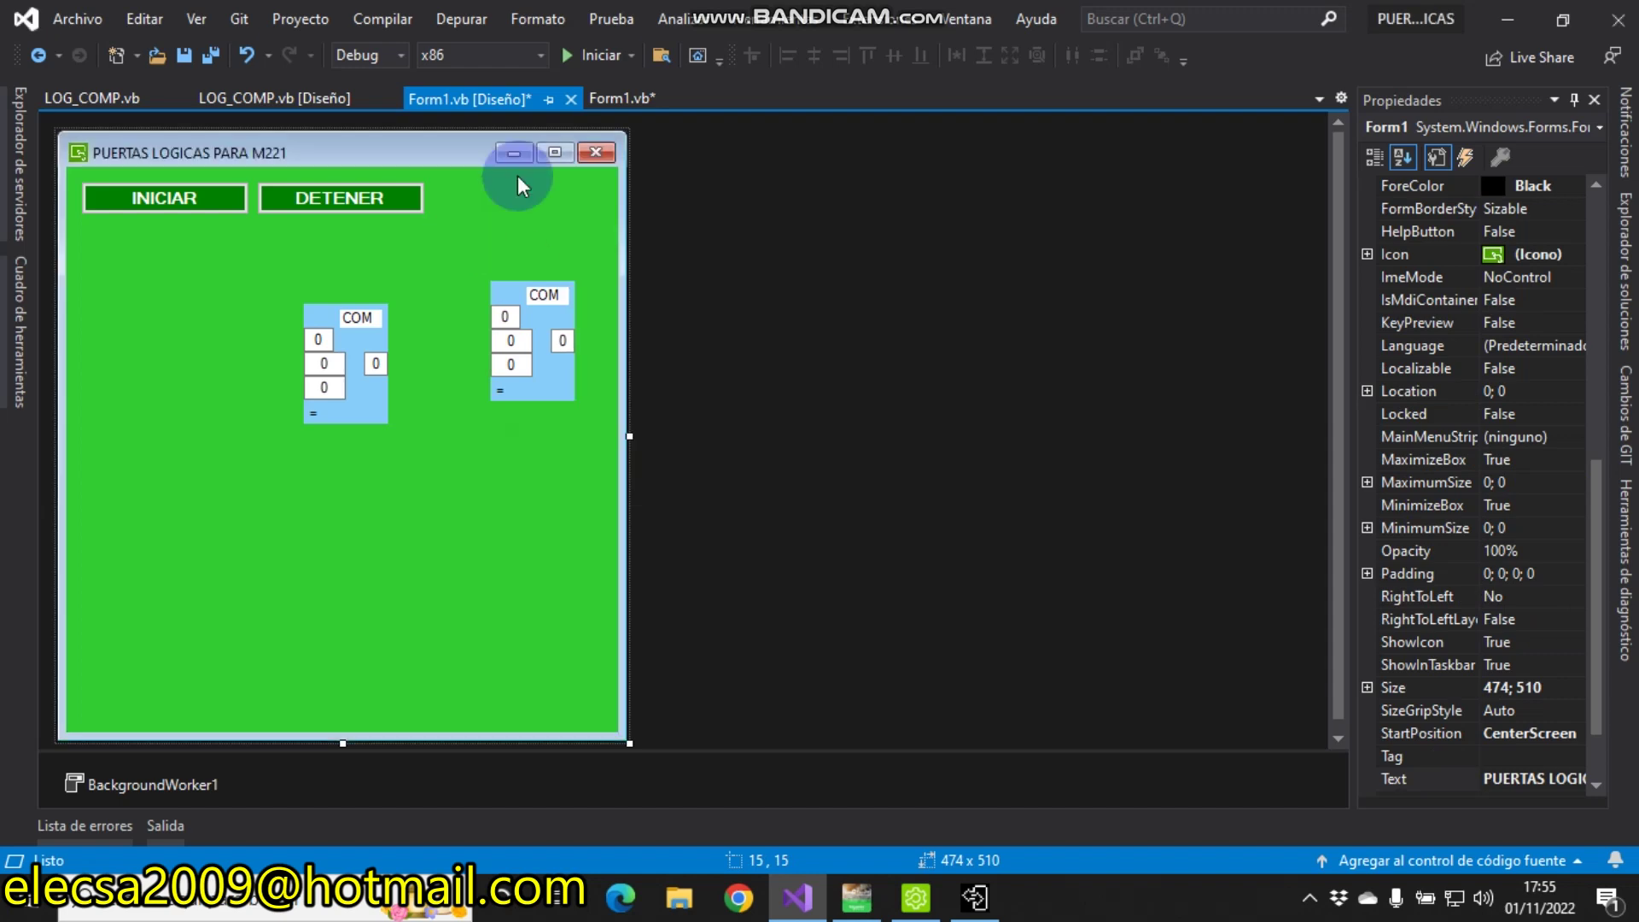
# Step: Run the PUERTAS LOGICAS application, connect it to the M221 at 127.0.0.1, and start the comparators on its form
pyautogui.click(594, 53)
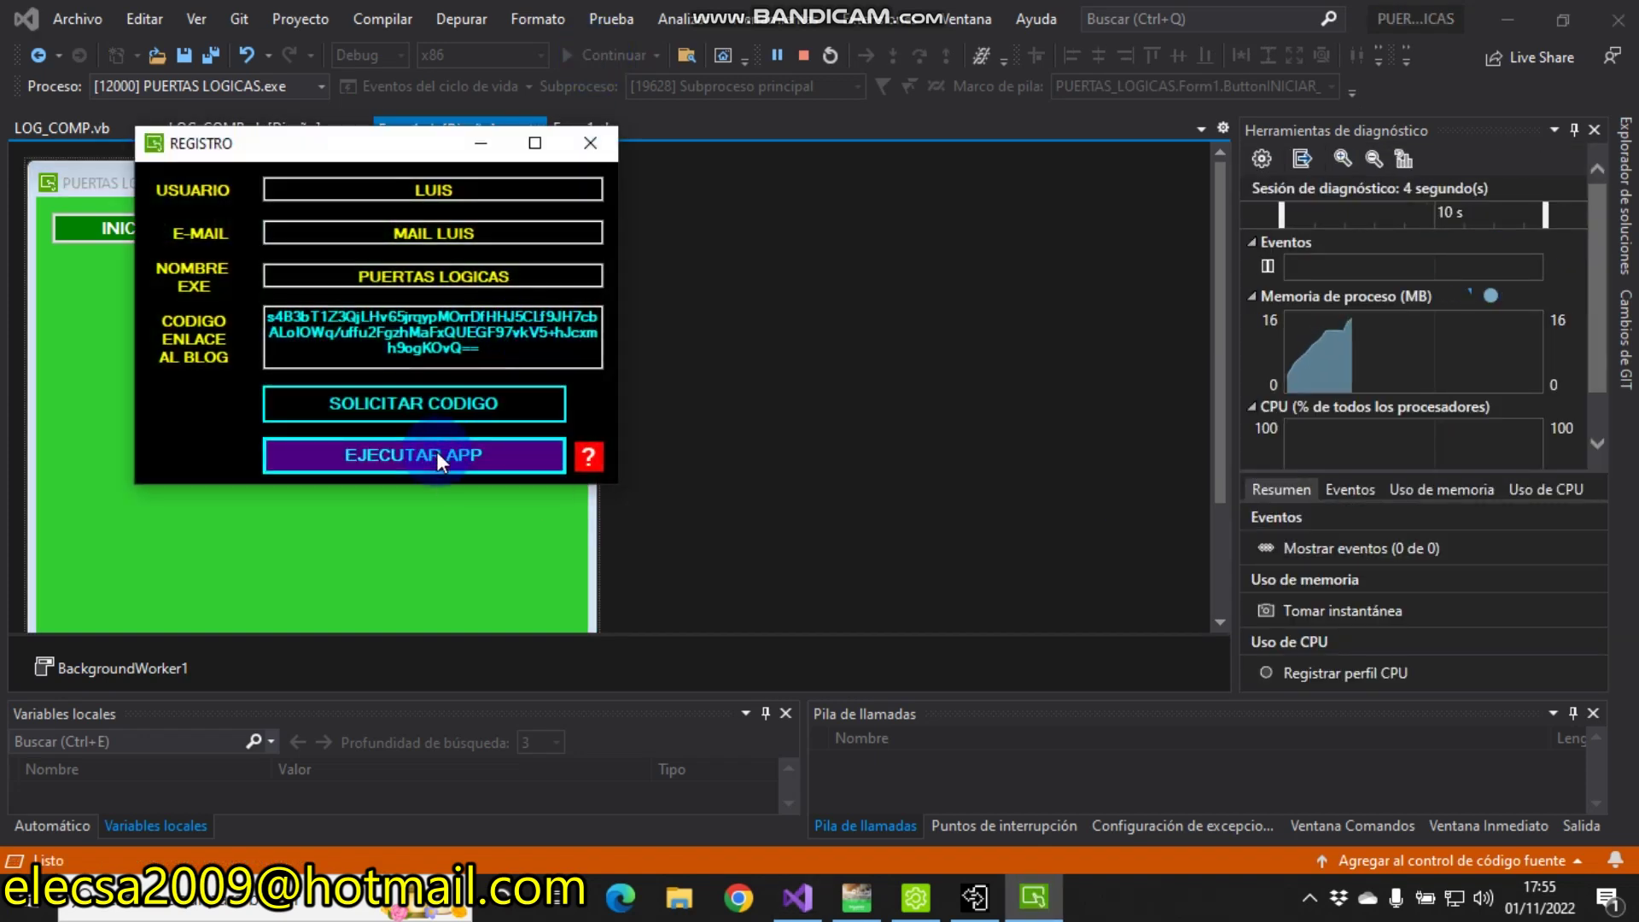
pyautogui.click(437, 457)
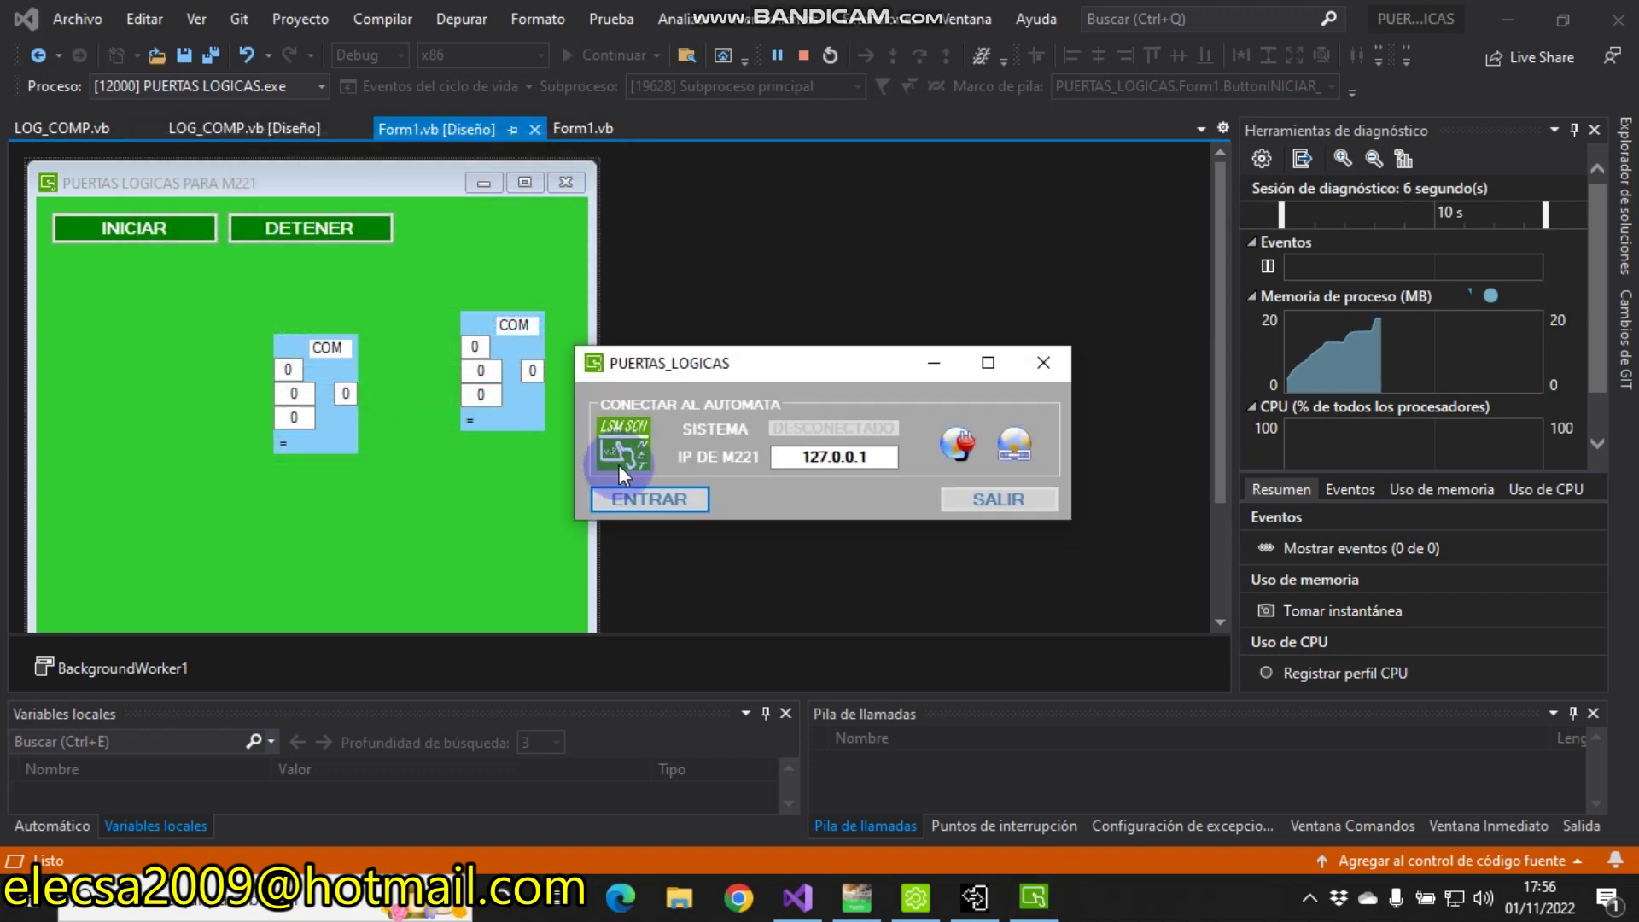
pyautogui.click(958, 443)
pyautogui.click(664, 505)
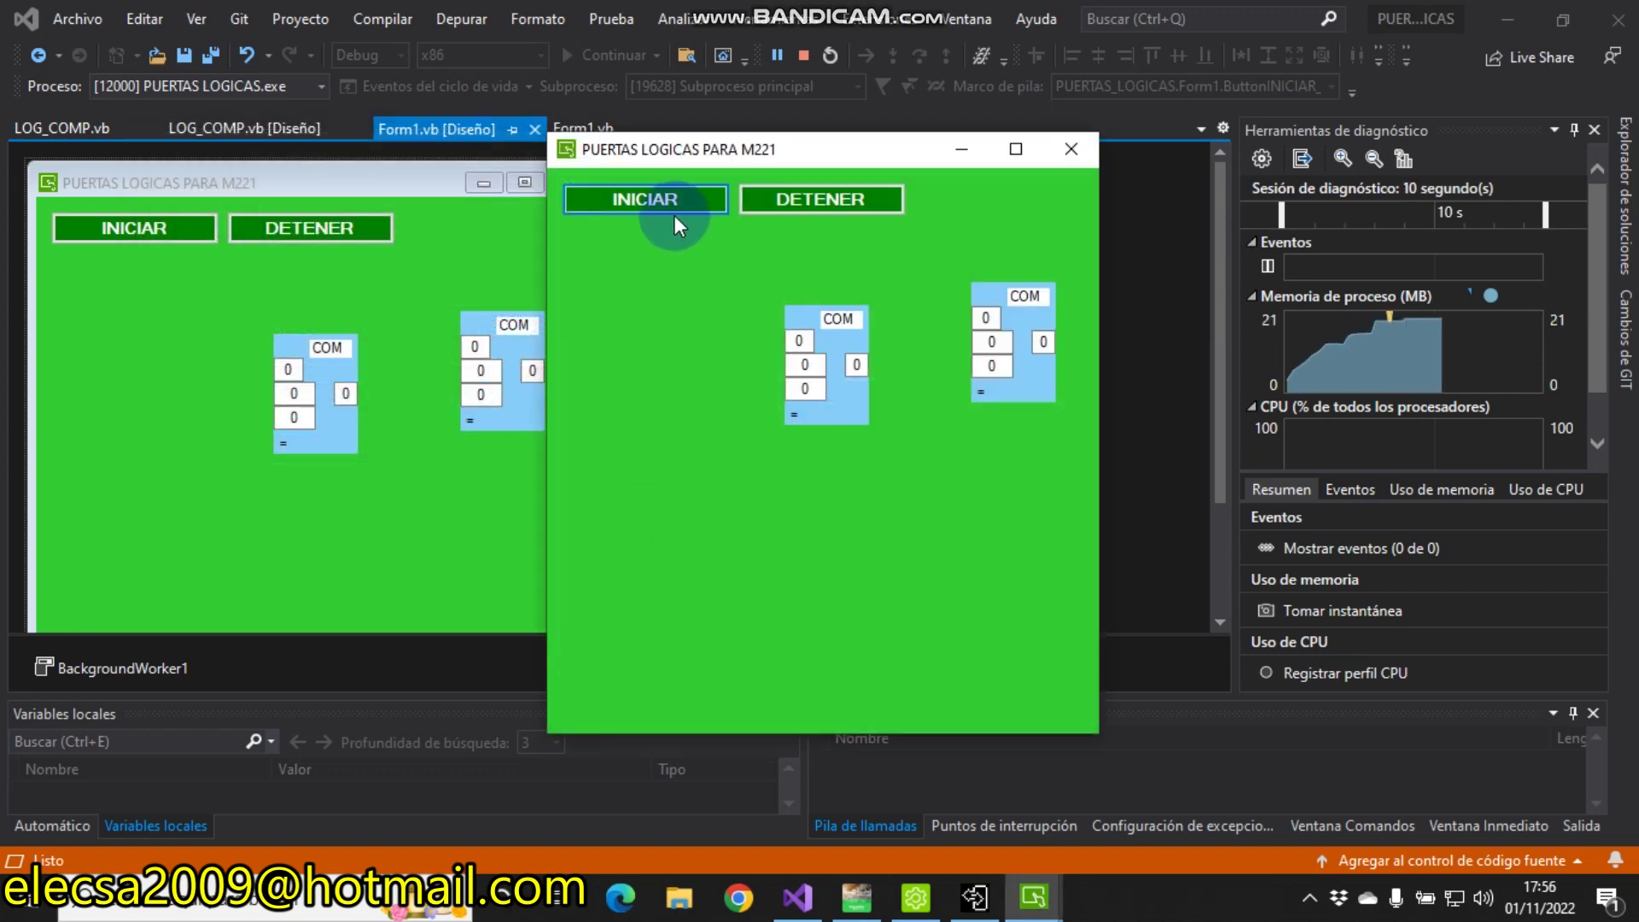
pyautogui.click(672, 208)
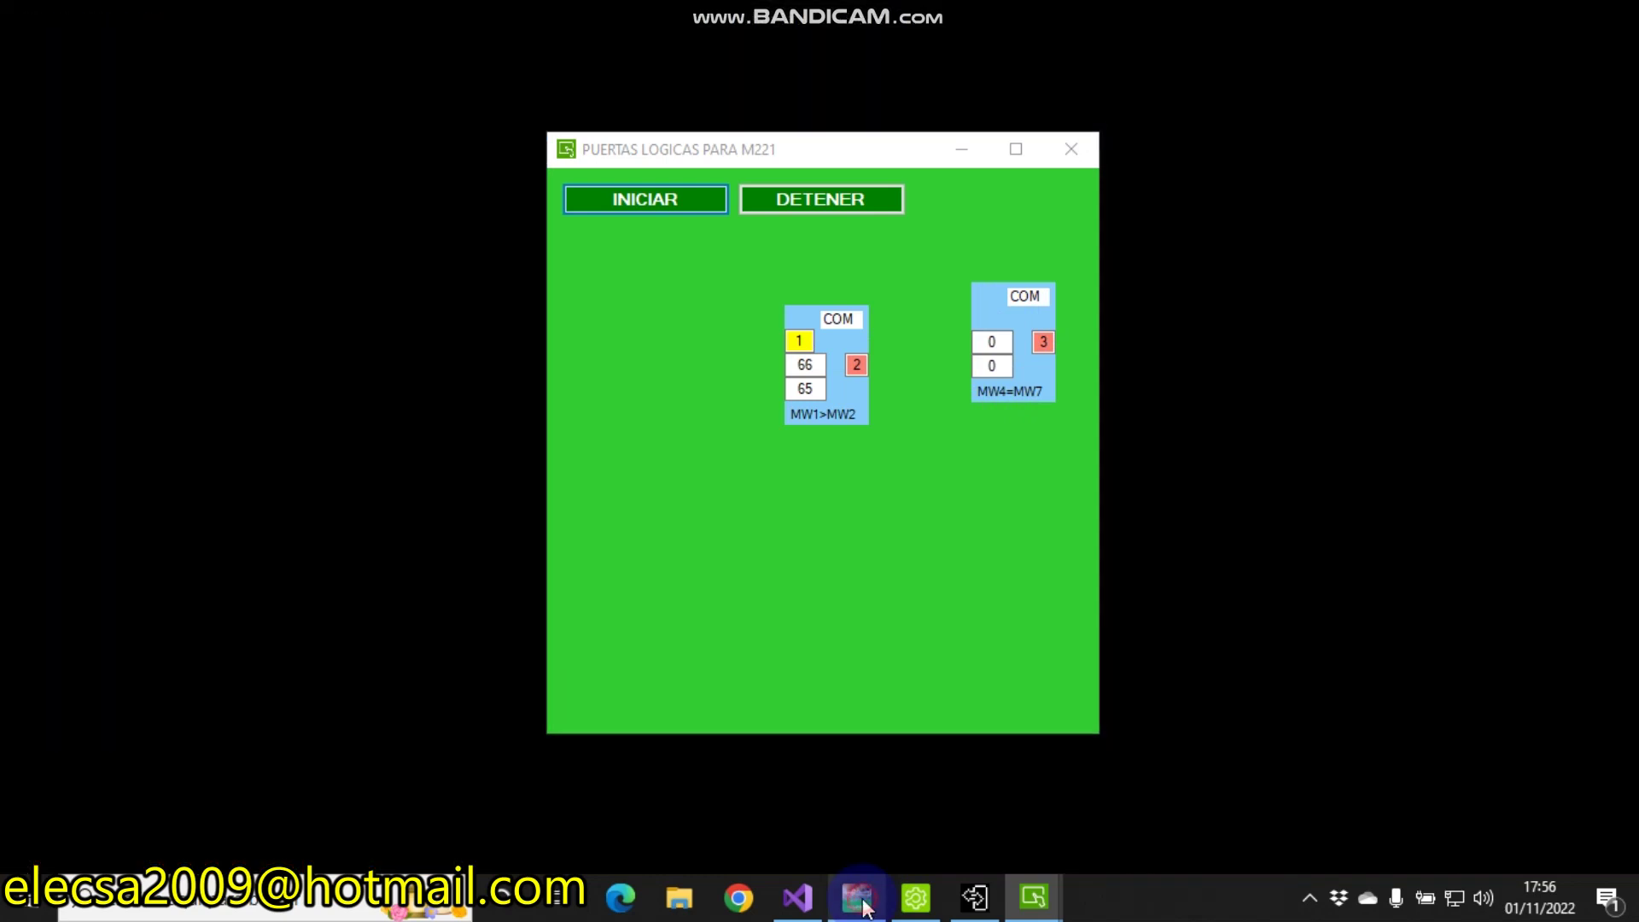
# Step: Switch to EcoStruxure Machine Expert - Basic with its MWS animation table alongside the running form
pyautogui.click(858, 898)
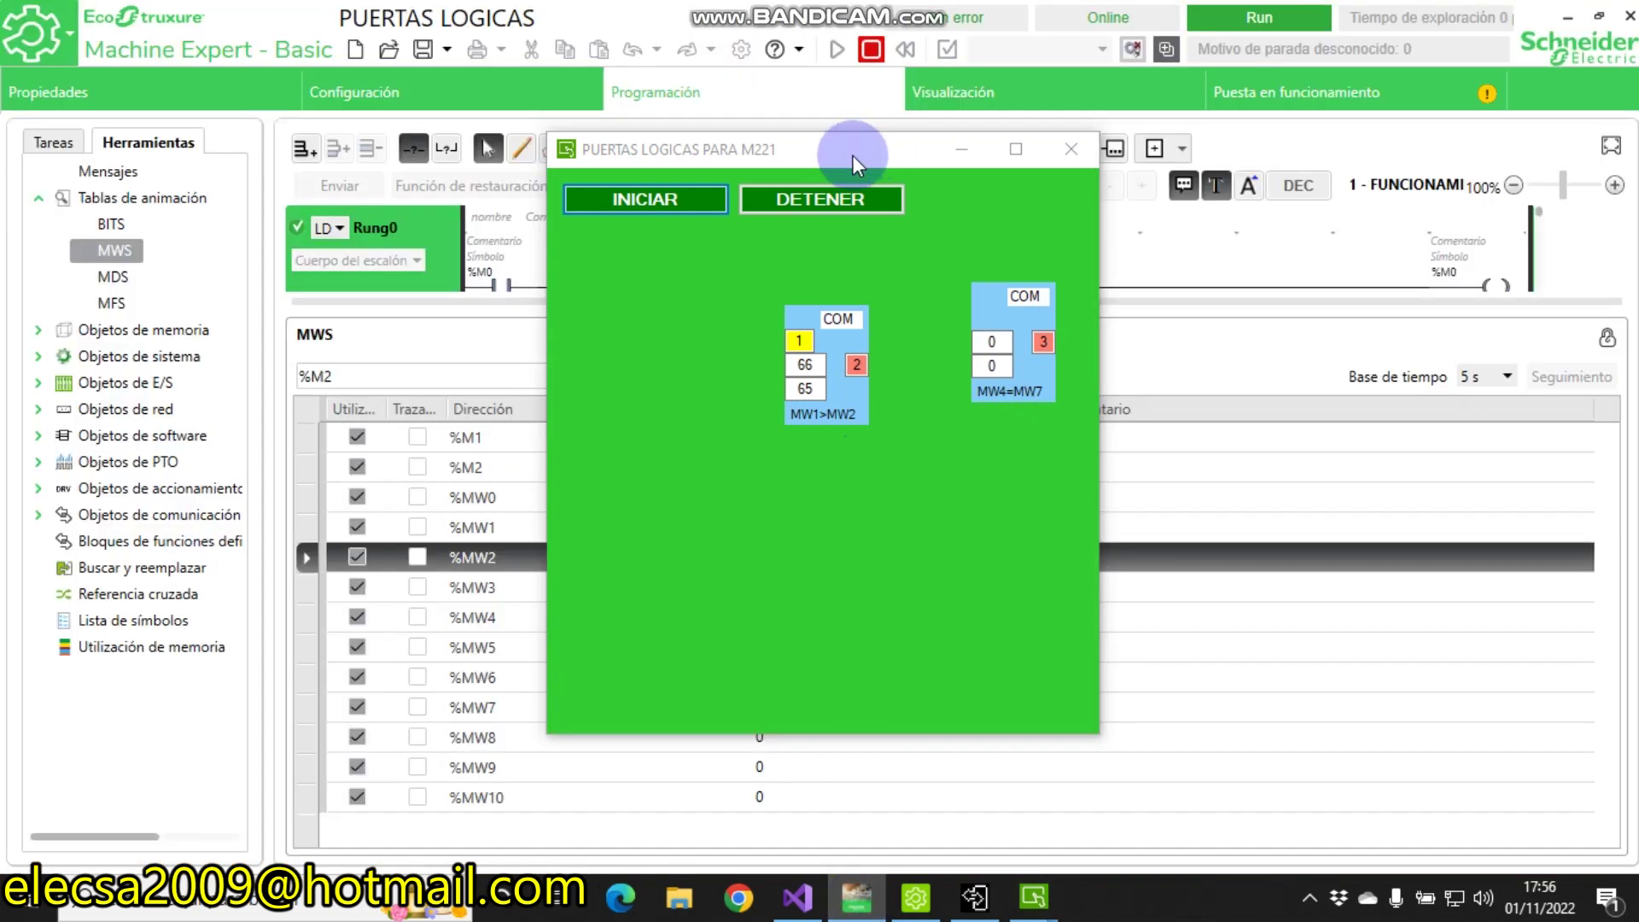